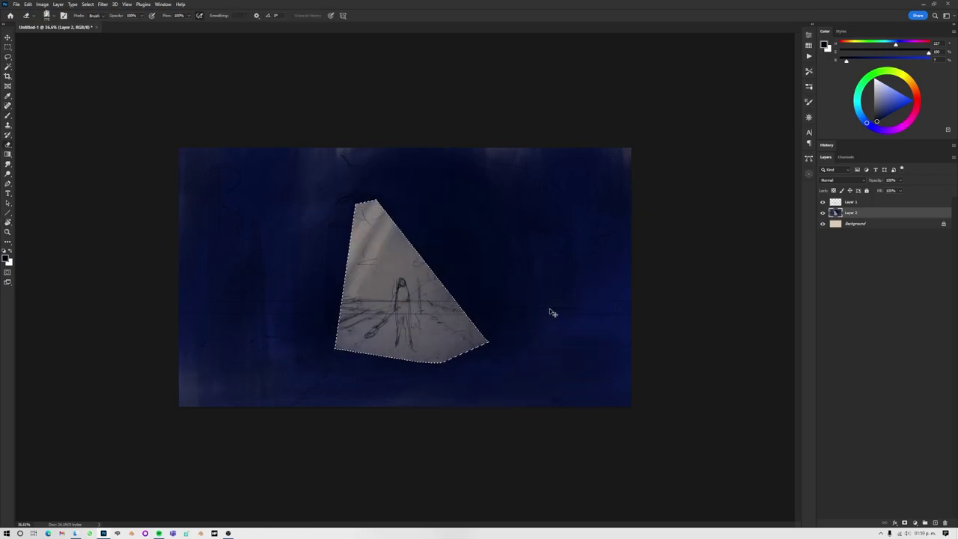
# Paint a soft pool of lamp light across the floor on Layer 2, then switch to Blender
pyautogui.moveTo(342, 358); pyautogui.dragTo(313, 350)
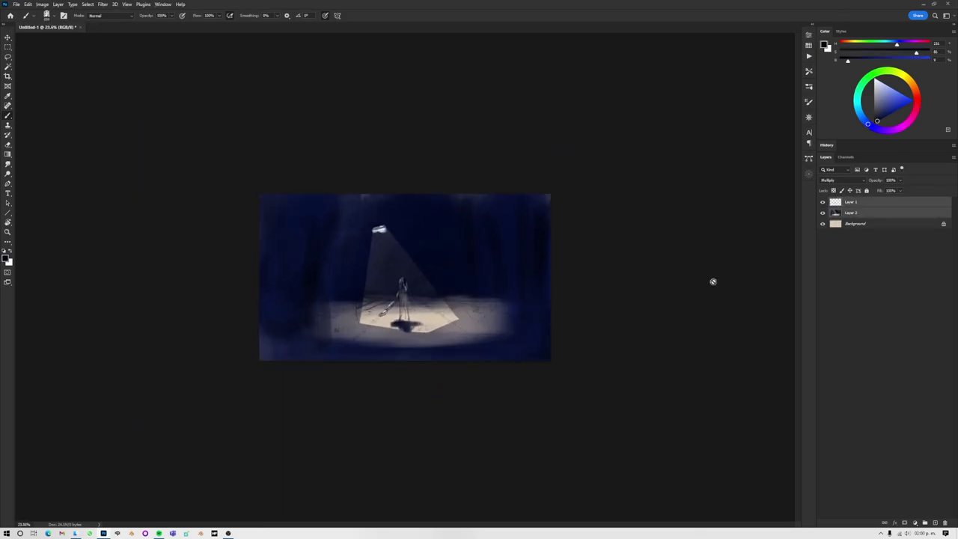
pyautogui.keyDown('alt'); pyautogui.scroll(3, 513, 279); pyautogui.keyUp('alt')
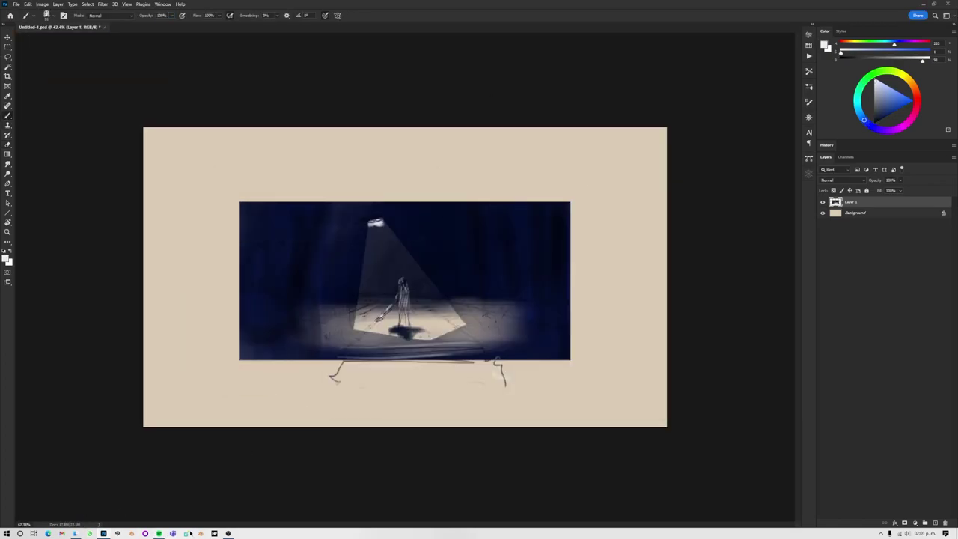
pyautogui.click(200, 533)
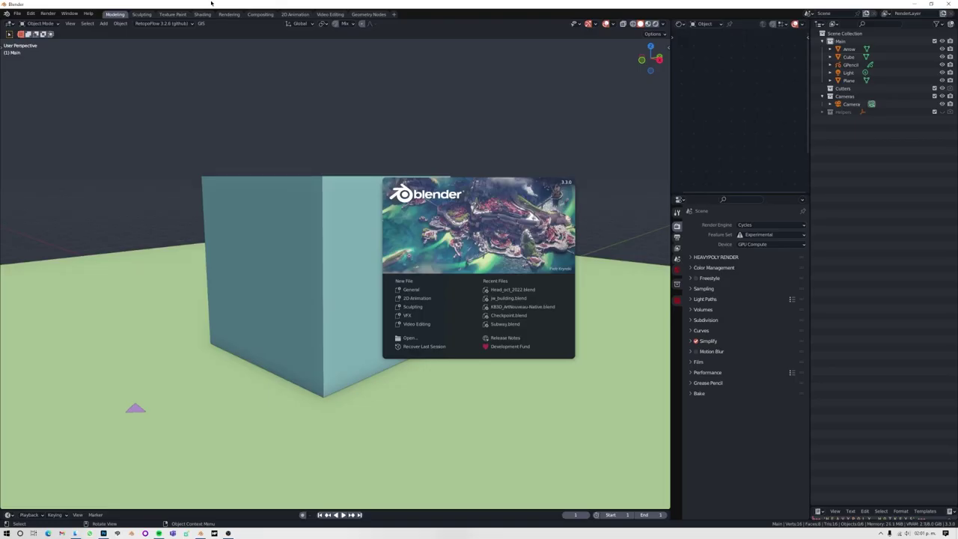
# Import the GenesisMale figure as a Wavefront OBJ and frame it in the front view
pyautogui.click(374, 365)
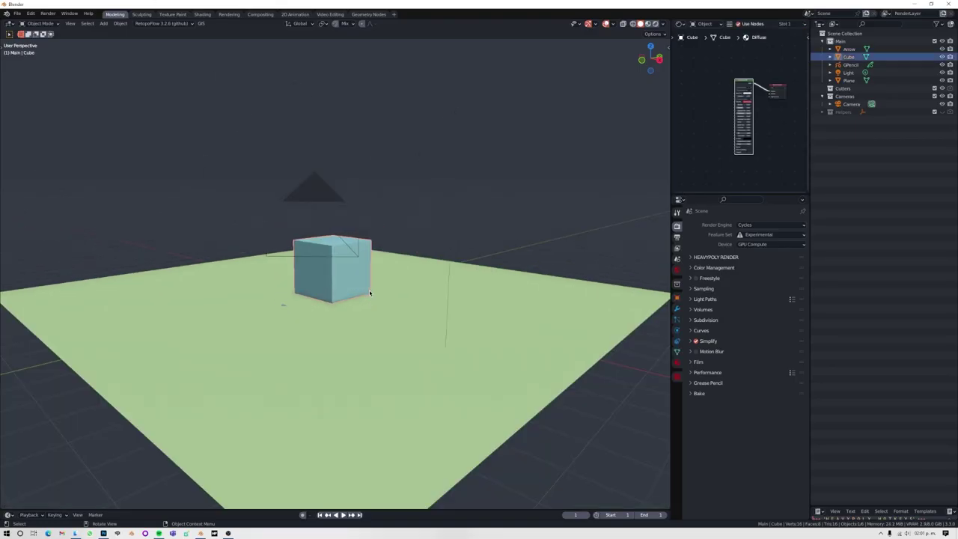
pyautogui.click(15, 13)
pyautogui.moveTo(29, 100)
pyautogui.click(135, 183)
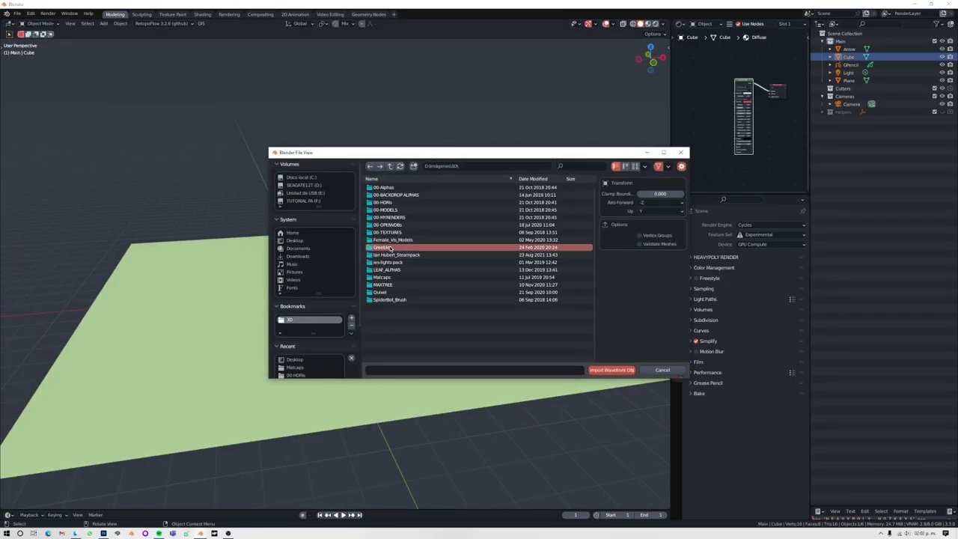
pyautogui.doubleClick(389, 255)
pyautogui.doubleClick(399, 286)
pyautogui.moveTo(343, 278)
pyautogui.mouseDown(button='middle')
pyautogui.moveTo(614, 306)
pyautogui.moveTo(396, 312)
pyautogui.moveTo(462, 304)
pyautogui.mouseUp(button='middle')
pyautogui.press('KP_1')
pyautogui.press('KP_Decimal')
pyautogui.moveTo(355, 276); pyautogui.dragTo(355, 295, button='middle')
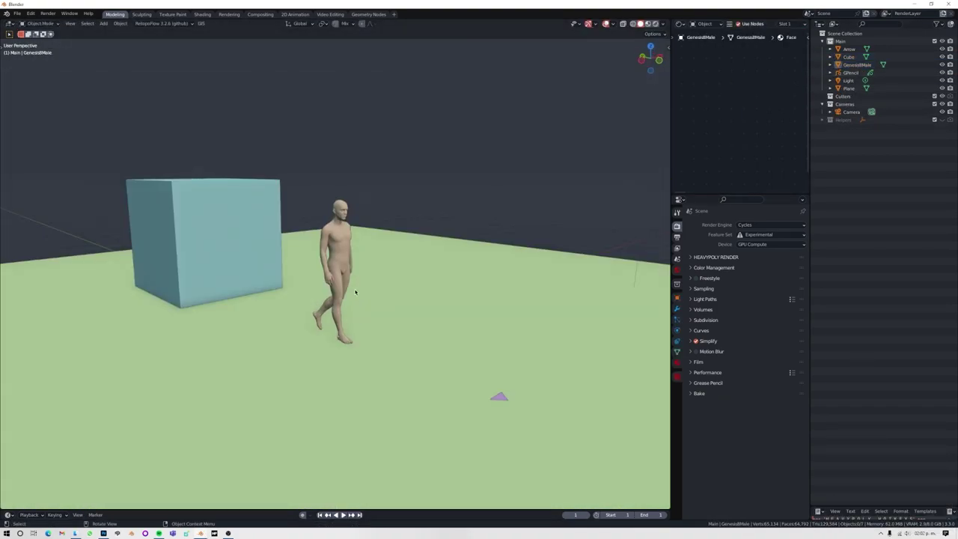
# Add a cylinder, raise it along Z and scale it into a thin pole
pyautogui.hotkey('shift', 'a')
pyautogui.click(428, 281)
pyautogui.press('g')
pyautogui.press('z')
pyautogui.click(369, 284)
pyautogui.scroll(3, 368, 285)
pyautogui.press('s')
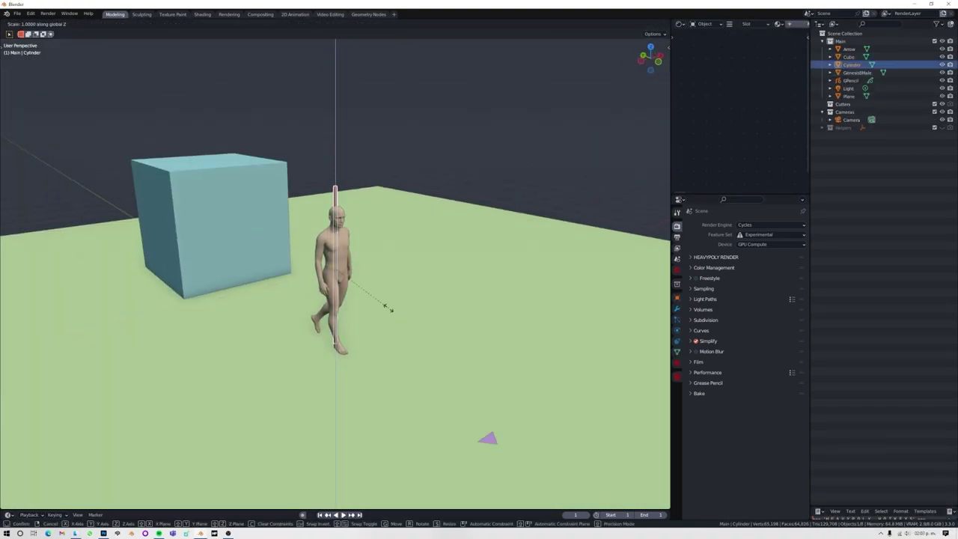
pyautogui.click(385, 307)
# Delete the trial cylinder and return to object mode
pyautogui.press('KP_1')
pyautogui.moveTo(391, 306); pyautogui.dragTo(396, 235, button='middle')
pyautogui.hotkey('ctrl', 'Tab')
pyautogui.click(308, 172)
pyautogui.hotkey('ctrl', 'Tab')
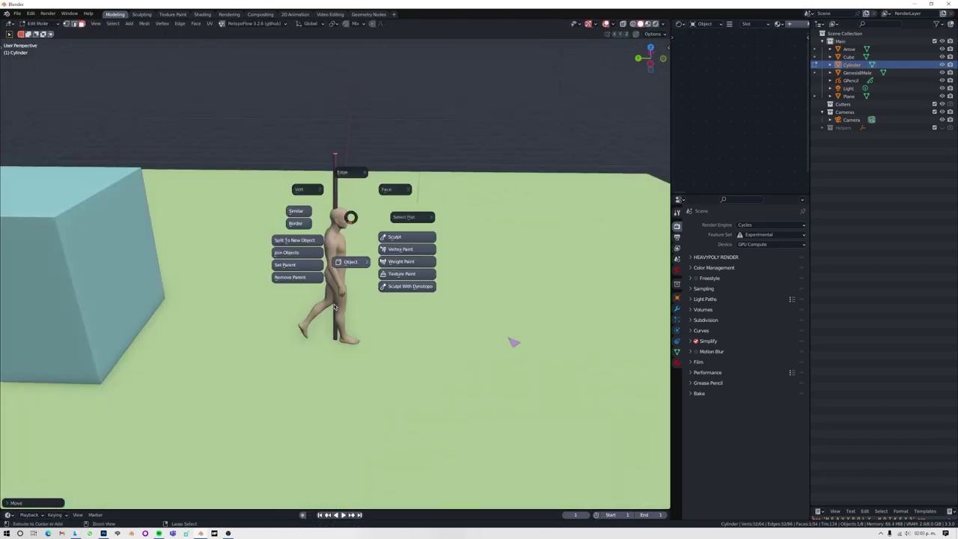
pyautogui.press('Delete')
pyautogui.click(180, 222)
# Scale the cube along Z into a tall lamp pole
pyautogui.moveTo(180, 223); pyautogui.dragTo(389, 314, button='middle')
pyautogui.press('KP_Decimal')
pyautogui.press('s')
pyautogui.press('z')
pyautogui.click(446, 351)
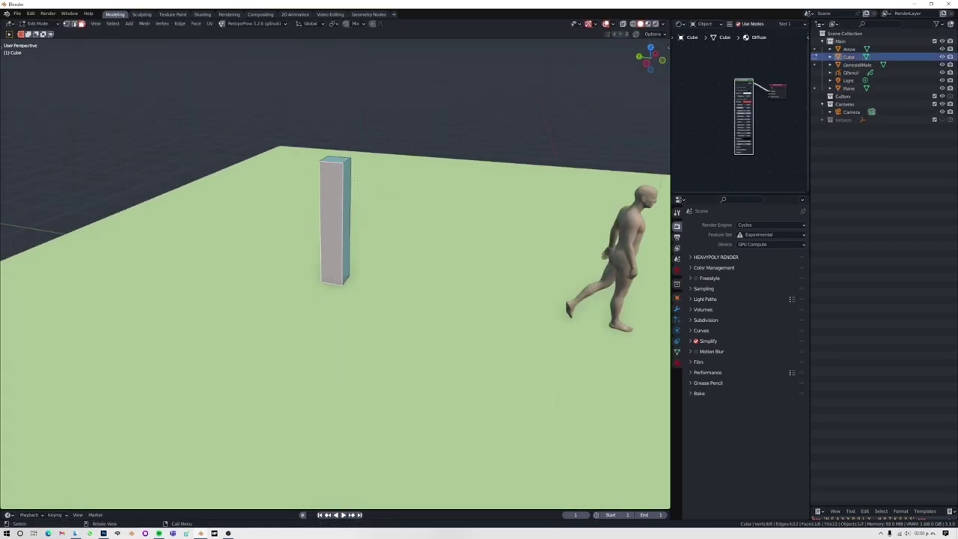
# In edit mode, shrink/fatten the pole's faces to slim the post
pyautogui.moveTo(446, 351); pyautogui.dragTo(328, 210, button='middle')
pyautogui.press('Tab')
pyautogui.press('KP_7')
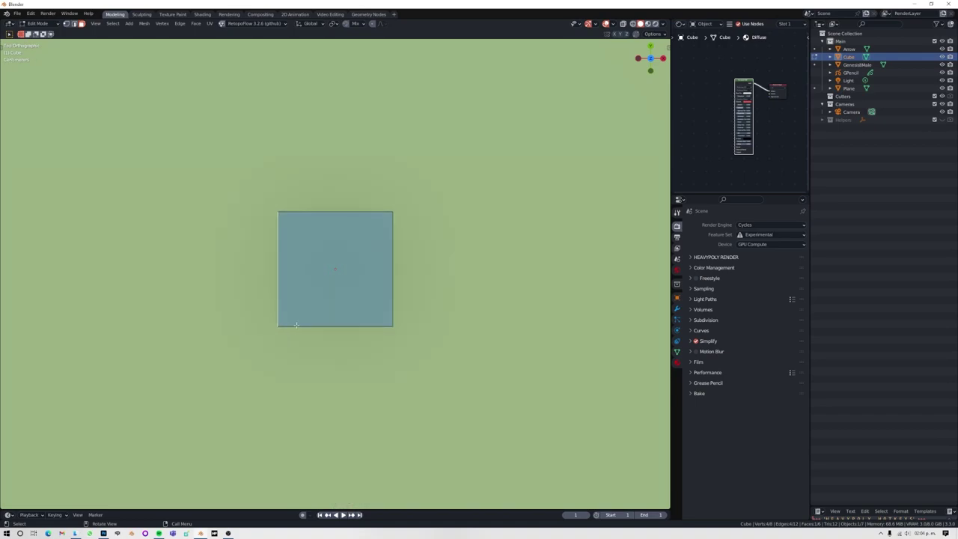
pyautogui.moveTo(296, 324); pyautogui.dragTo(353, 306, button='middle')
pyautogui.hotkey('alt', 's')
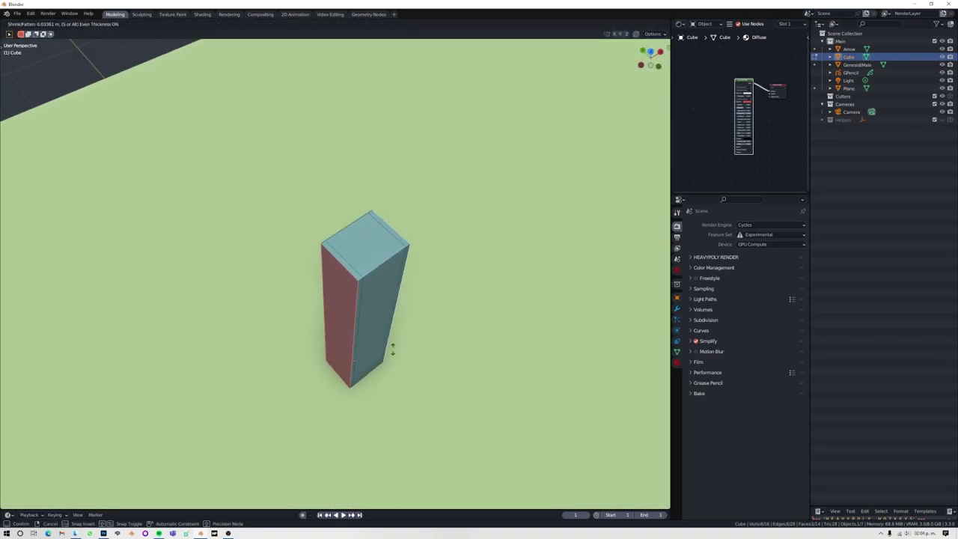
pyautogui.click(411, 358)
# Move the pole's top faces to form the bent lamp head, then return to object mode
pyautogui.moveTo(418, 368); pyautogui.dragTo(325, 252, button='middle')
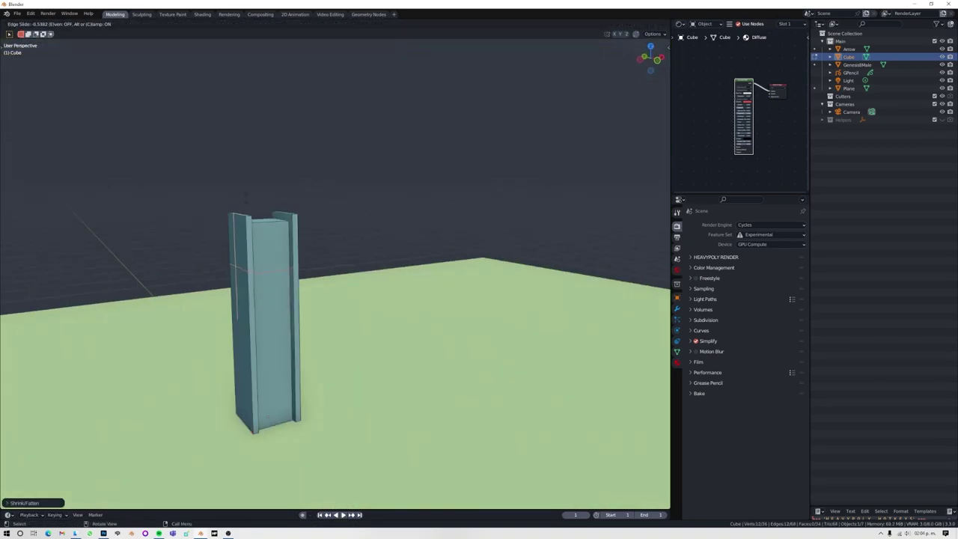
pyautogui.press('KP_1')
pyautogui.press('KP_3')
pyautogui.press('g')
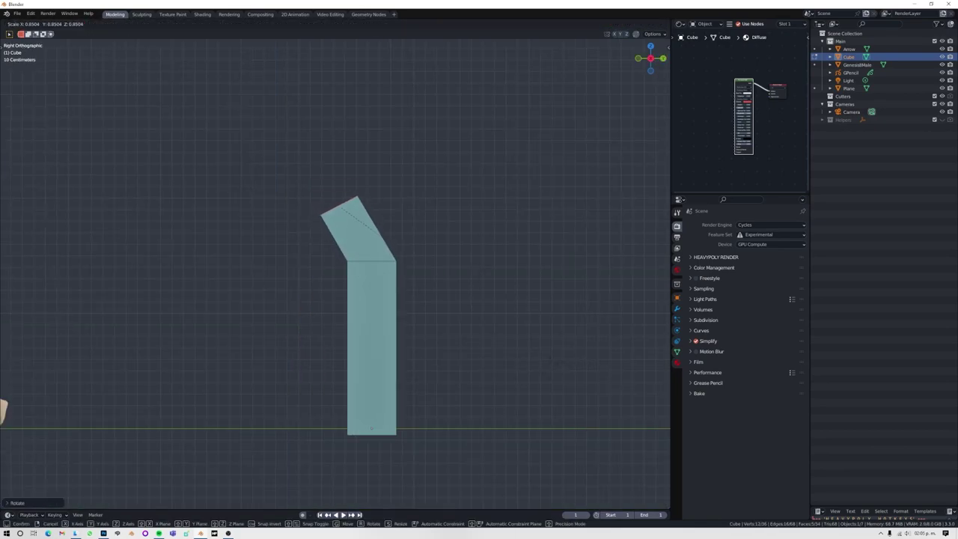
pyautogui.hotkey('ctrl', 'Tab')
pyautogui.moveTo(482, 328)
pyautogui.mouseDown(button='middle')
pyautogui.moveTo(340, 287)
pyautogui.moveTo(421, 336)
pyautogui.moveTo(438, 439)
pyautogui.mouseUp(button='middle')
pyautogui.click(389, 322)
pyautogui.press('KP_7')
pyautogui.scroll(-3, 278, 295)
# Set the output Resolution Y to 1000 px
pyautogui.press('KP_0')
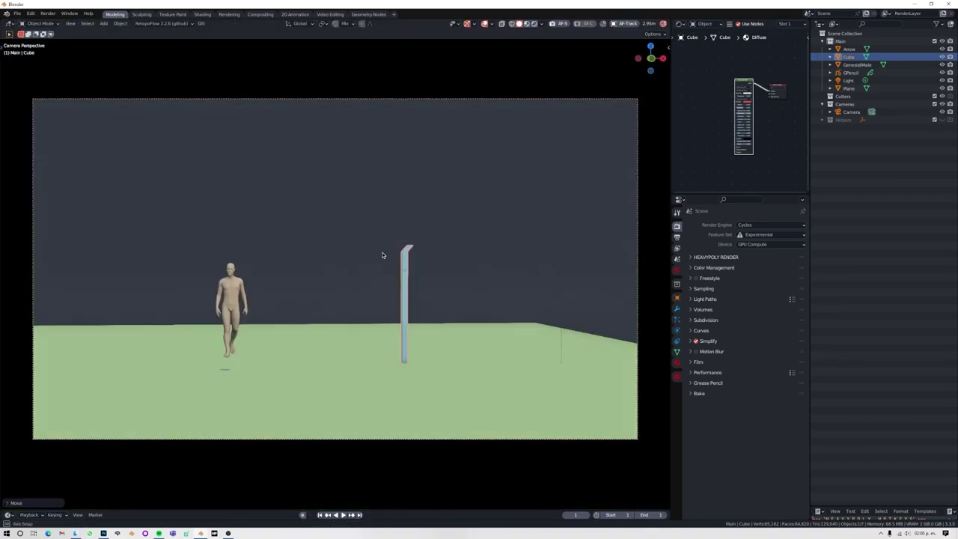
pyautogui.click(676, 236)
pyautogui.press('Return')
pyautogui.moveTo(524, 255); pyautogui.dragTo(392, 257, button='middle')
# Extrude an edge of the ground plane outward
pyautogui.click(353, 301)
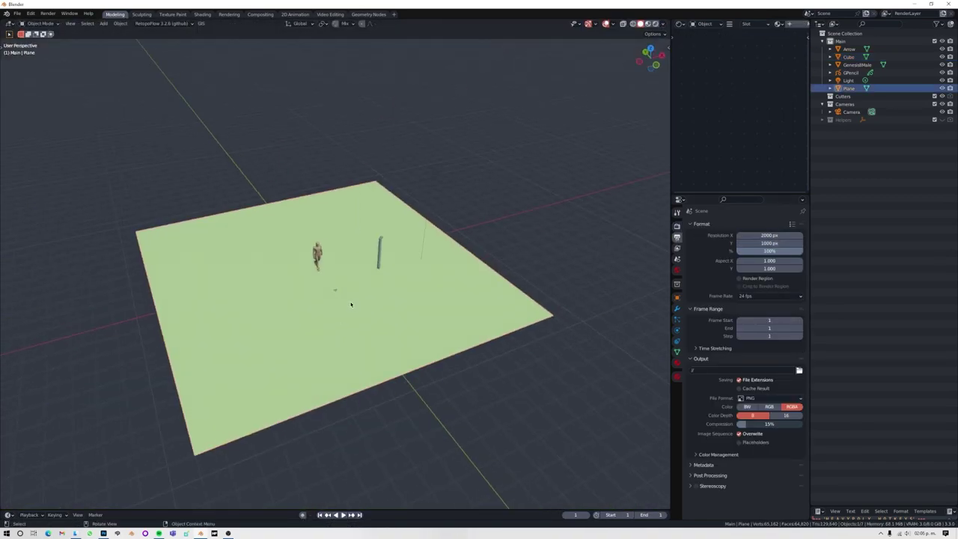
pyautogui.press('Tab')
pyautogui.press('e')
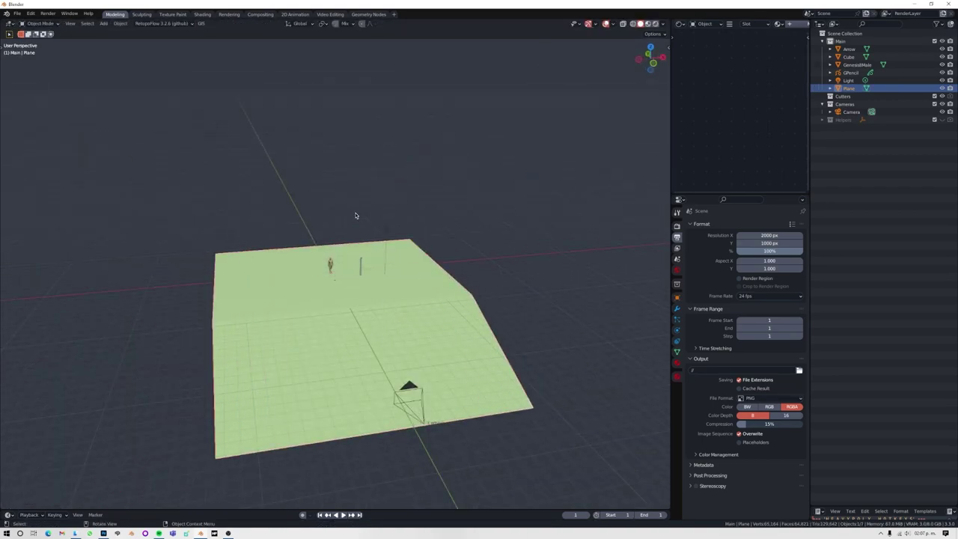
# Add a new cube for a stair step and subdivide its edges
pyautogui.hotkey('shift', 'a')
pyautogui.click(277, 328)
pyautogui.press('KP_7')
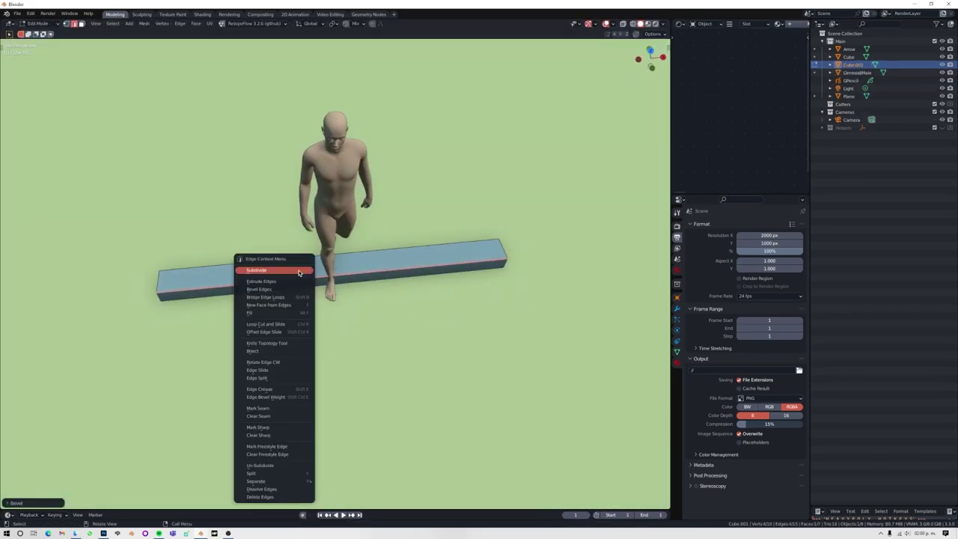
pyautogui.click(300, 273)
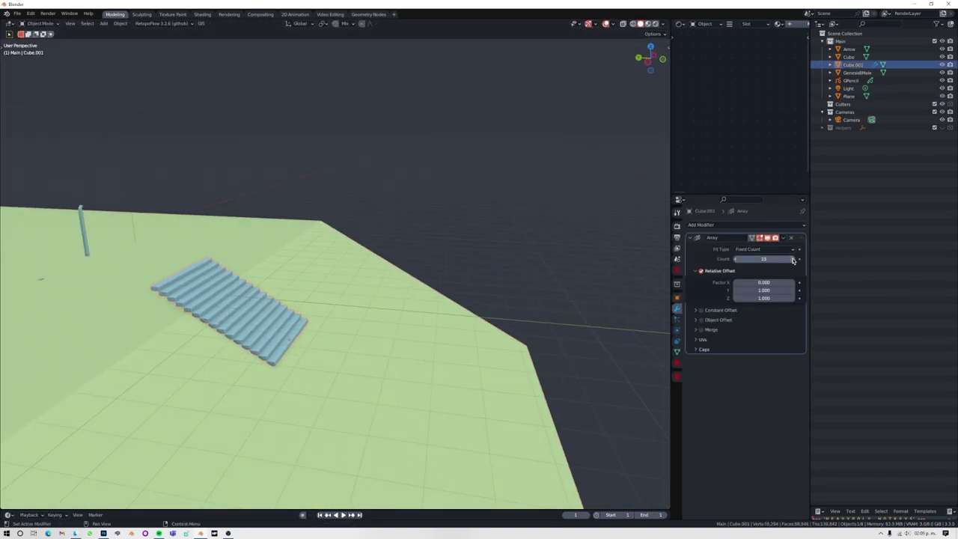
# Save the scene to a new .blend file
pyautogui.hotkey('ctrl', 's')
pyautogui.write('Afue')
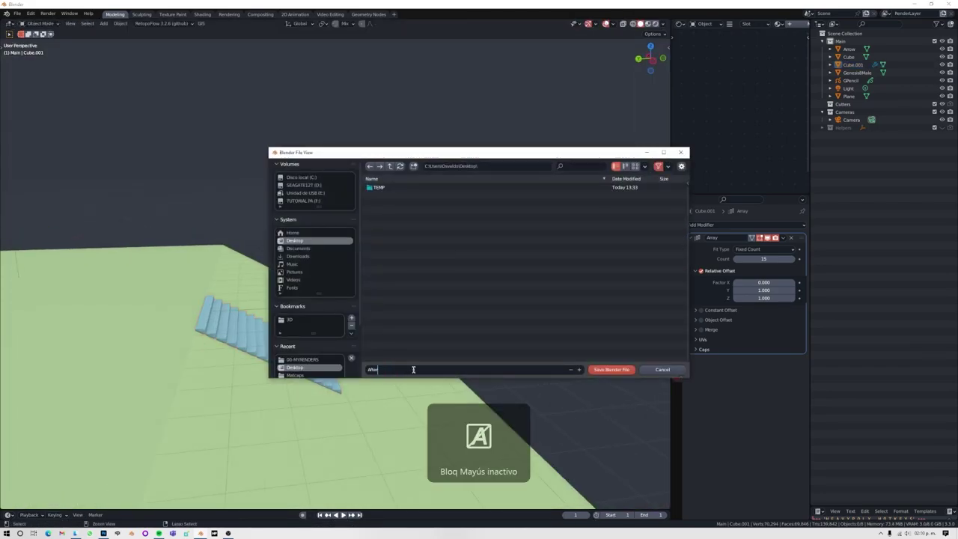
pyautogui.write('burn')
pyautogui.press('Return')
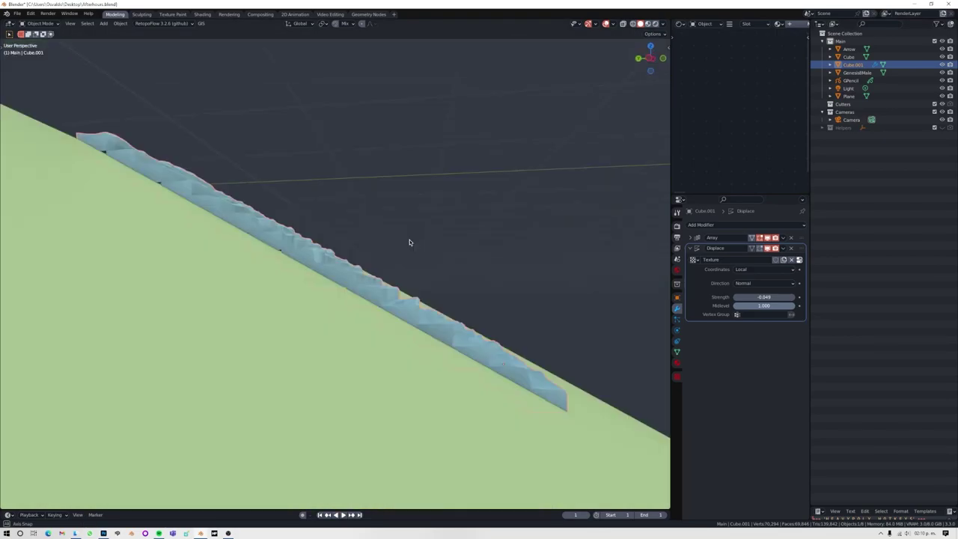
# Add a 100 W area light beneath the lamp head to light the walkway
pyautogui.hotkey('shift', 'a')
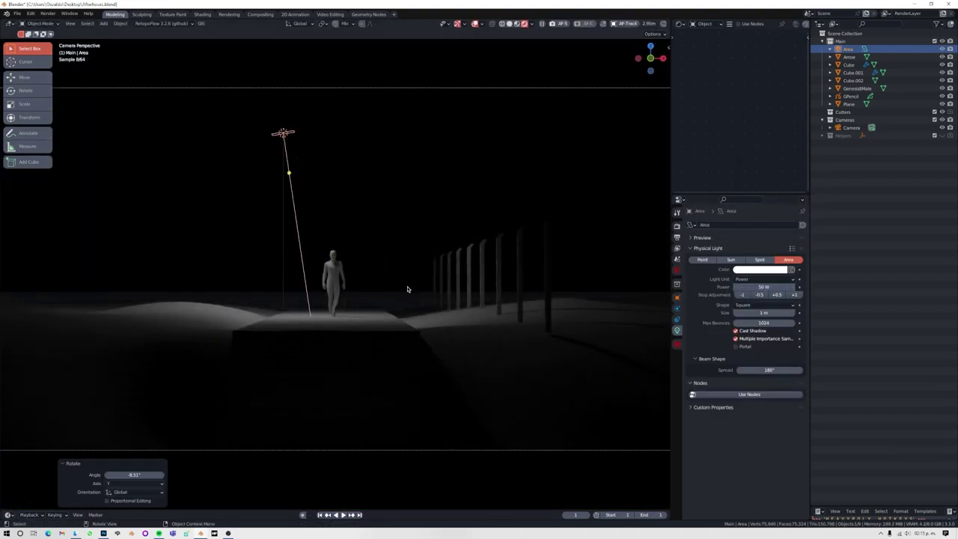
pyautogui.scroll(-3, 407, 289)
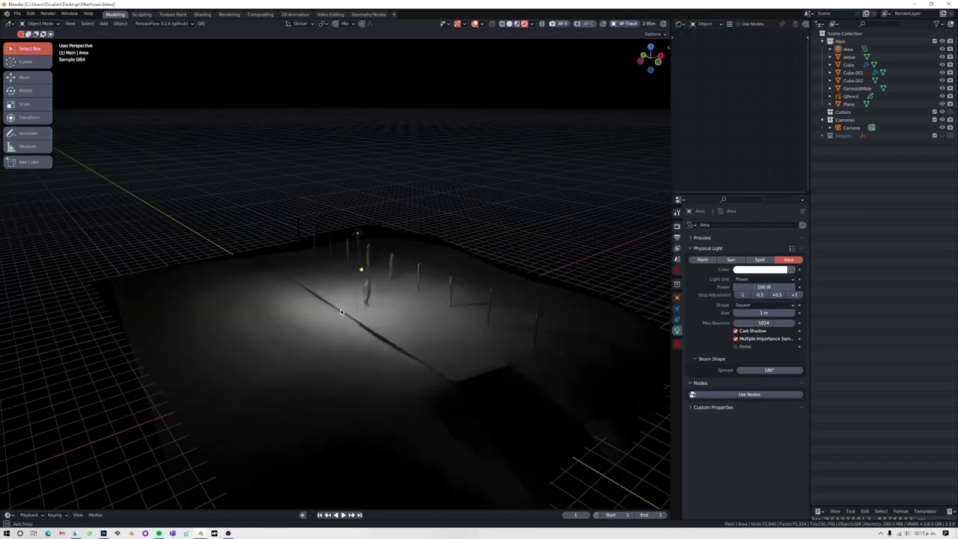
pyautogui.moveTo(429, 241); pyautogui.dragTo(624, 418, button='middle')
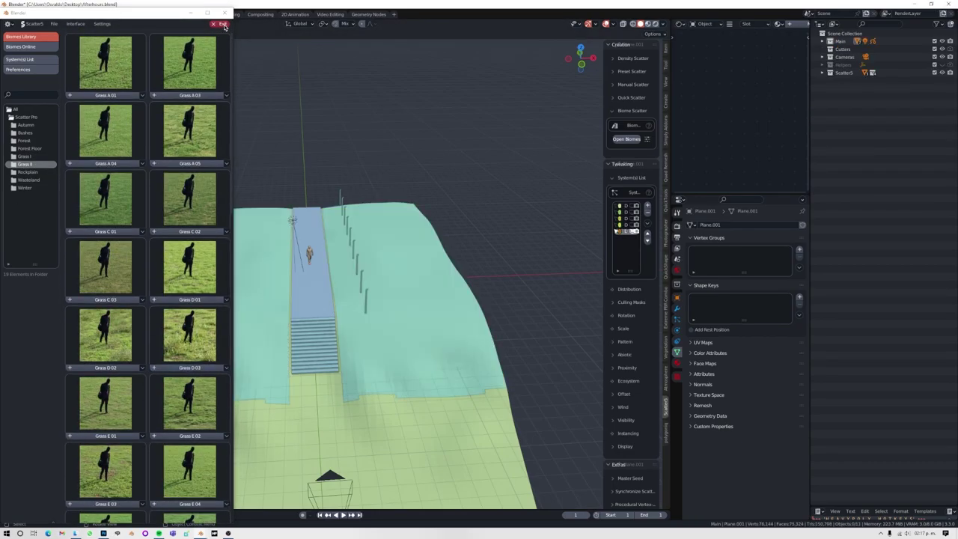
# Close the biome library and raise the area light to 250 W in the rendered camera view
pyautogui.click(476, 254)
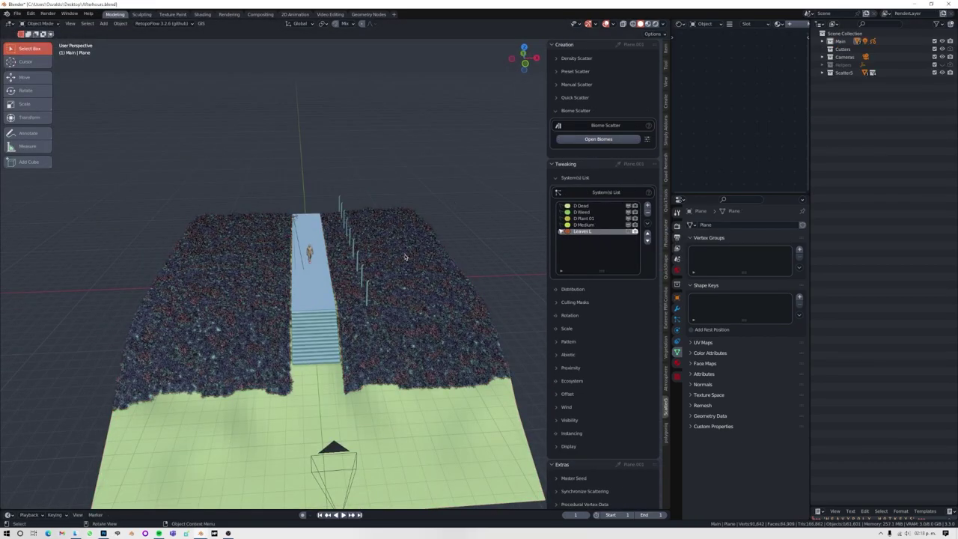
pyautogui.press('KP_0')
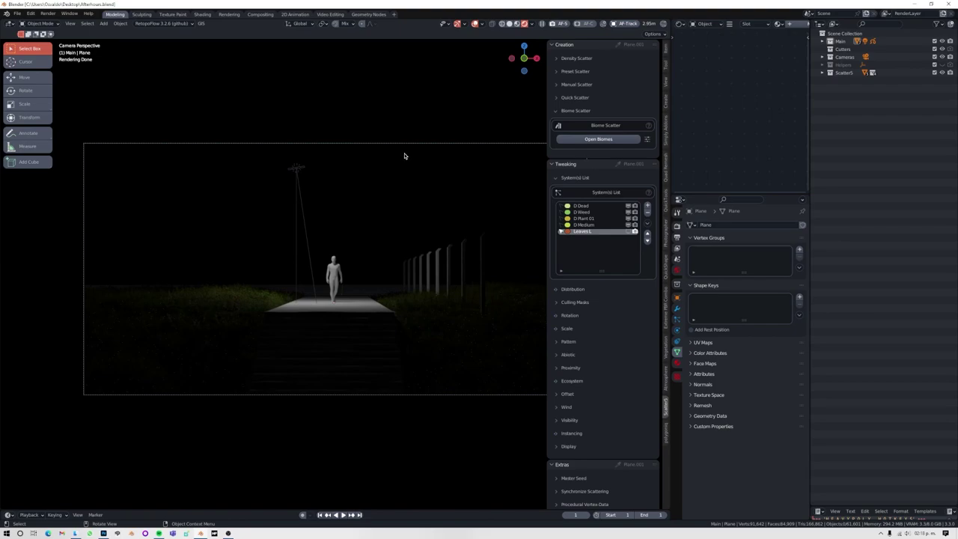
pyautogui.press('n')
pyautogui.press('t')
pyautogui.click(297, 168)
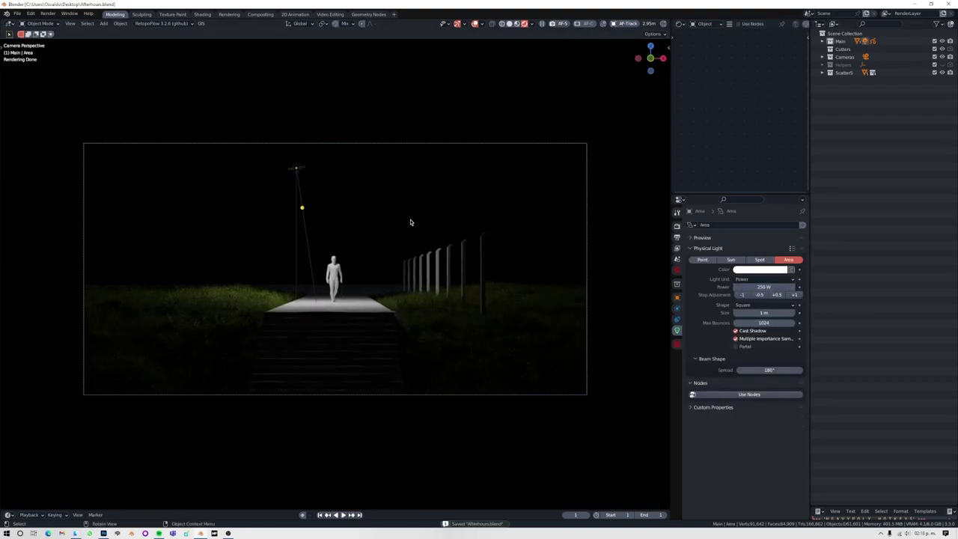
# Return to solid shading, select the terrain plane and open the botaniq tree spawner
pyautogui.click(510, 24)
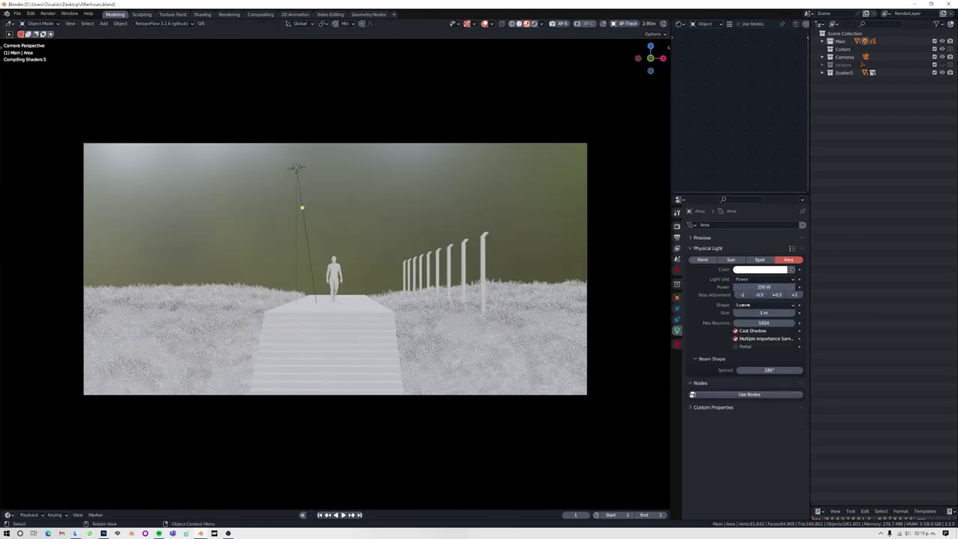
pyautogui.press('n')
pyautogui.click(337, 345)
pyautogui.click(606, 61)
# Spawn deciduous Maple trees and make linked copies along the walkway
pyautogui.click(588, 116)
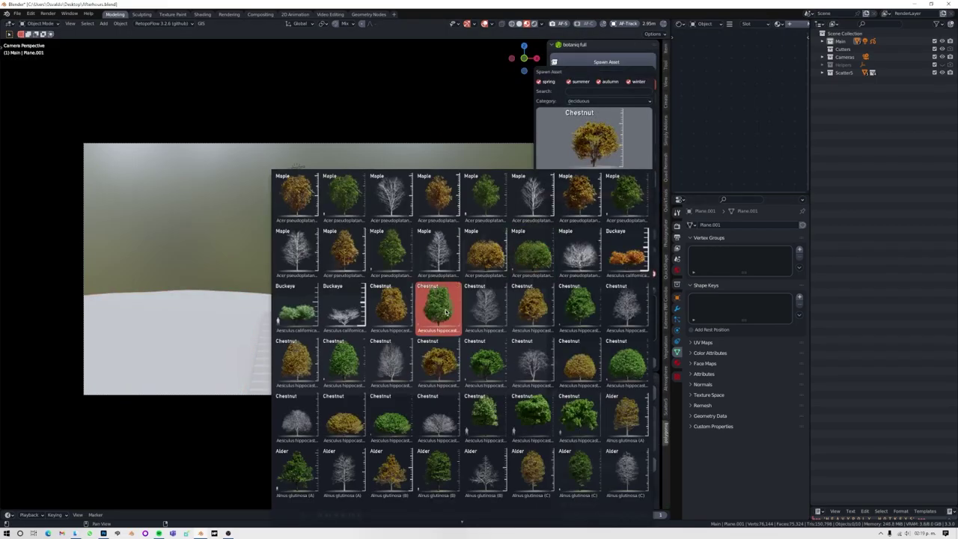
pyautogui.click(578, 421)
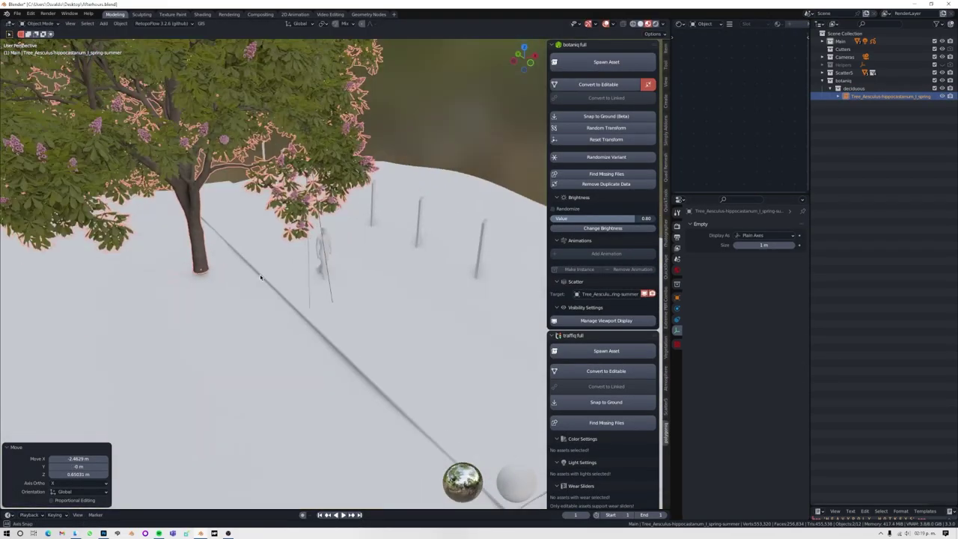
pyautogui.click(644, 196)
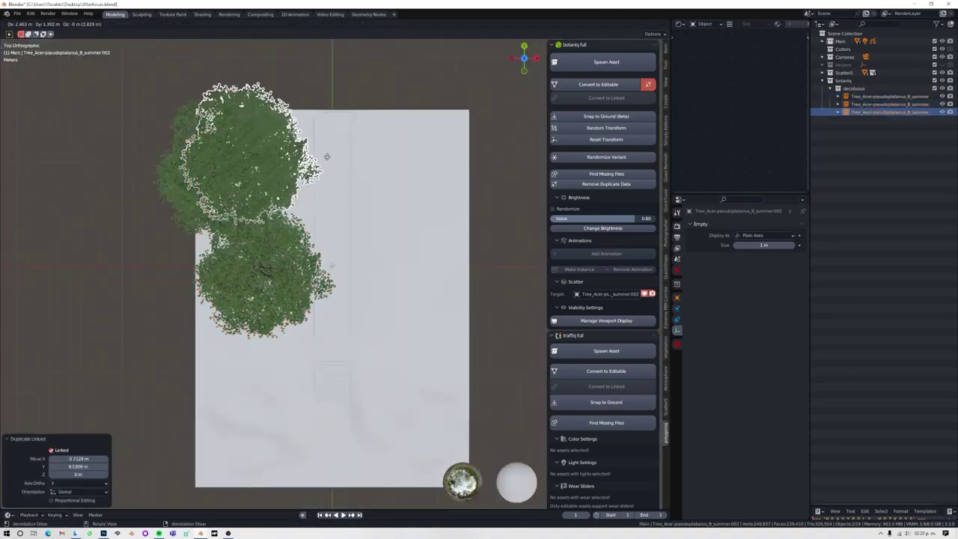
pyautogui.hotkey('alt', 'd')
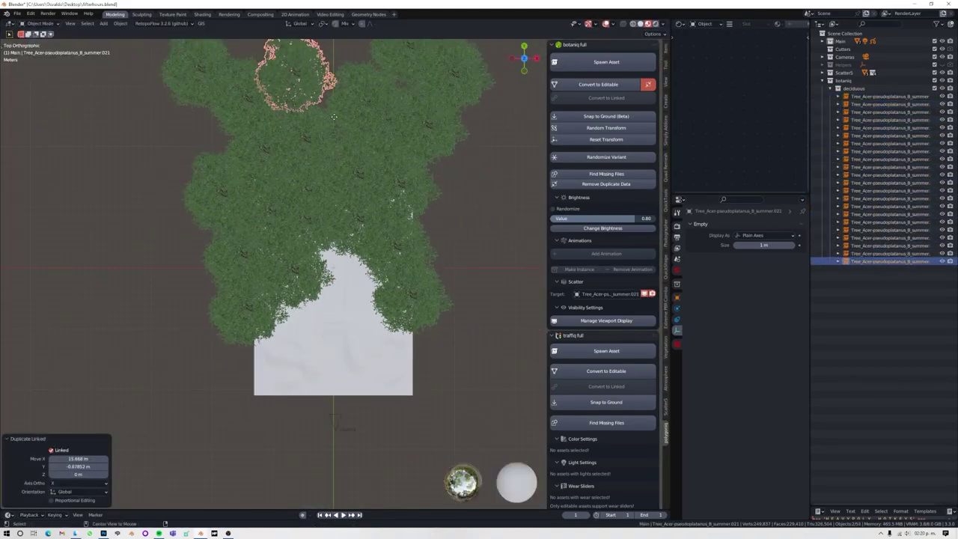
pyautogui.moveTo(334, 116); pyautogui.dragTo(359, 300, button='middle')
pyautogui.press('a')
pyautogui.moveTo(161, 447); pyautogui.dragTo(299, 314, button='middle')
# Randomize the trees' variants and turn on random brightness
pyautogui.click(607, 128)
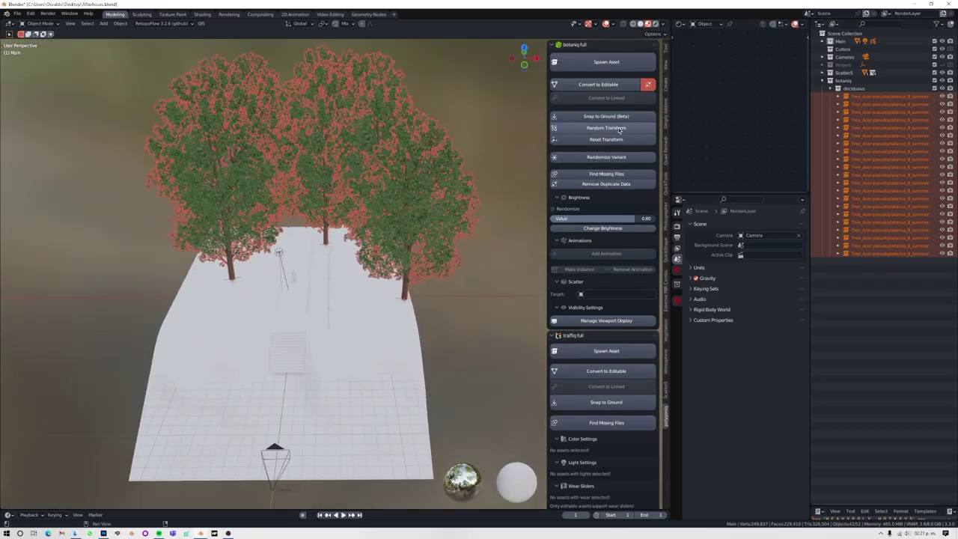
pyautogui.click(607, 128)
pyautogui.click(553, 209)
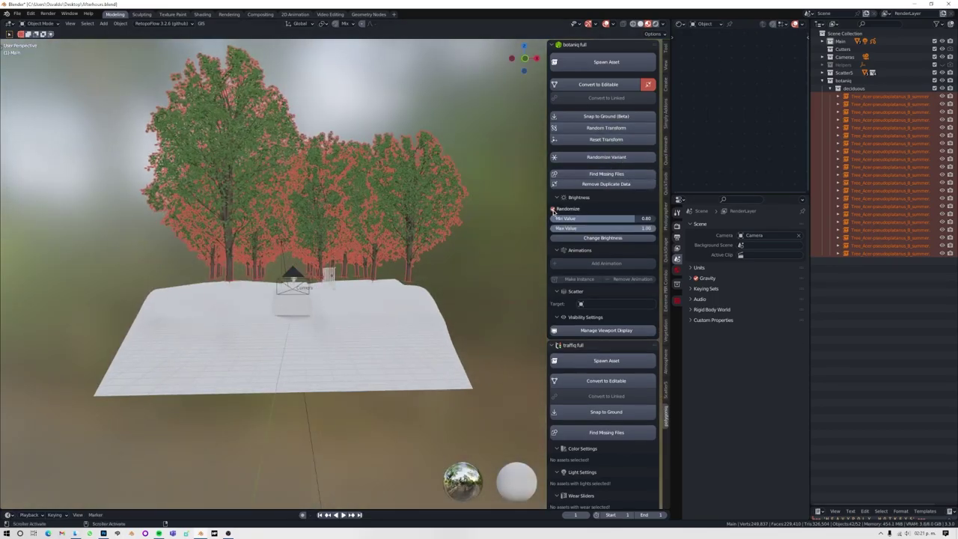
pyautogui.moveTo(445, 227); pyautogui.dragTo(483, 215, button='middle')
# Preview the camera shot in rendered mode and add a linked copy of the Celtis tree
pyautogui.press('KP_0')
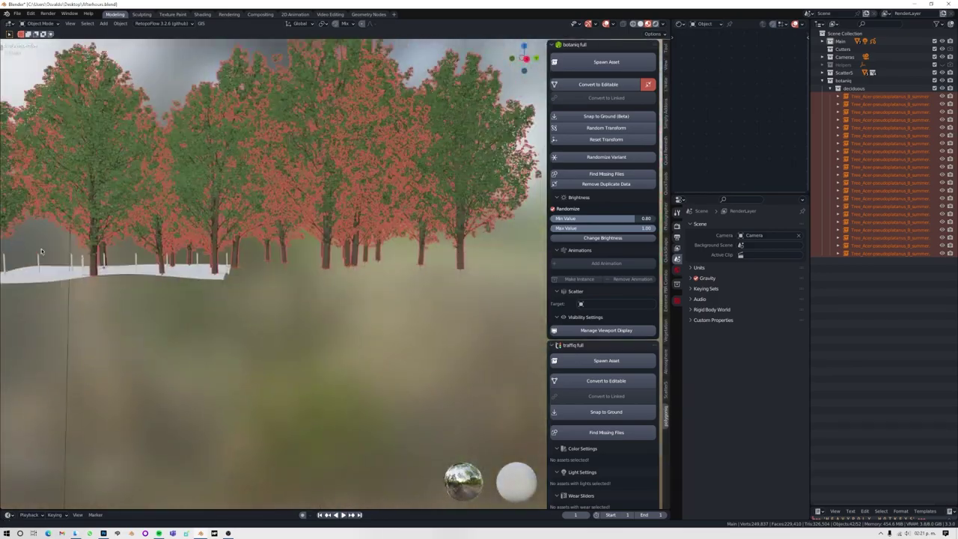
pyautogui.hotkey('alt', 'a')
pyautogui.press('n')
pyautogui.click(533, 26)
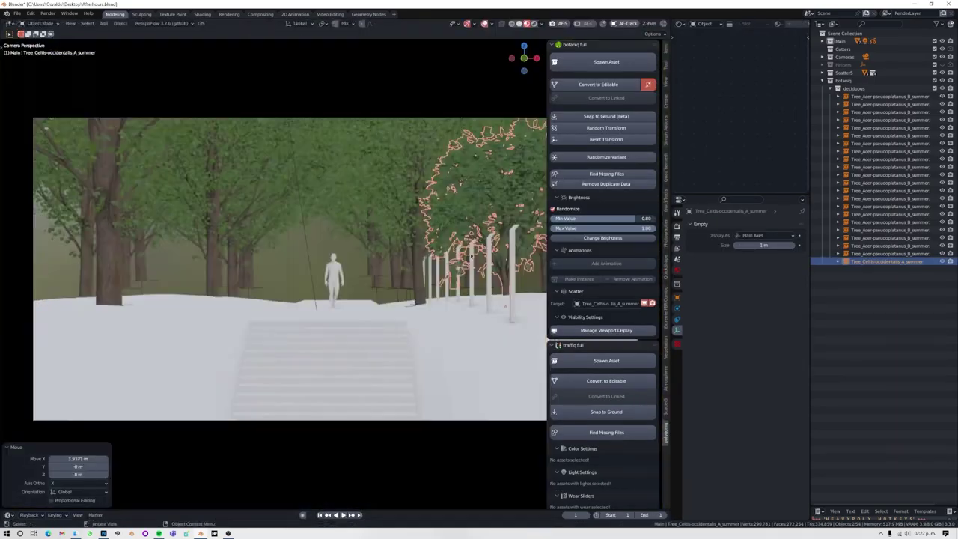
pyautogui.hotkey('alt', 'd')
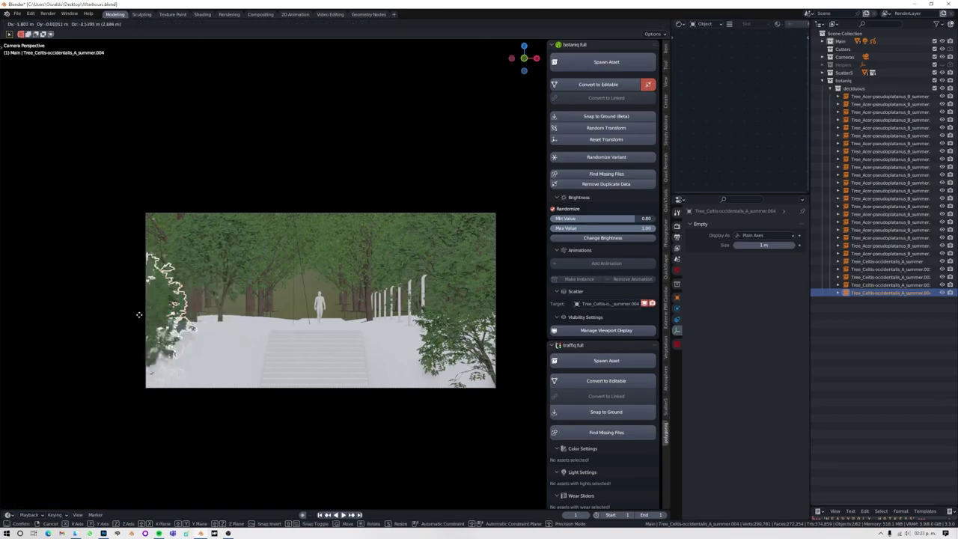
# Save, enable camera exposure control, and set the depth-of-field focus object to Genesis8Male
pyautogui.hotkey('ctrl', 's')
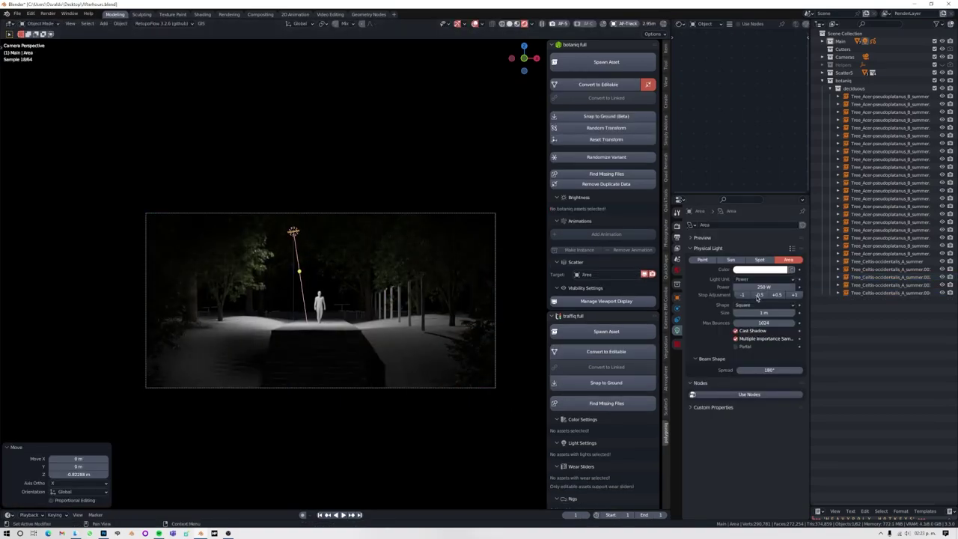
pyautogui.click(702, 474)
pyautogui.scroll(-3, 749, 409)
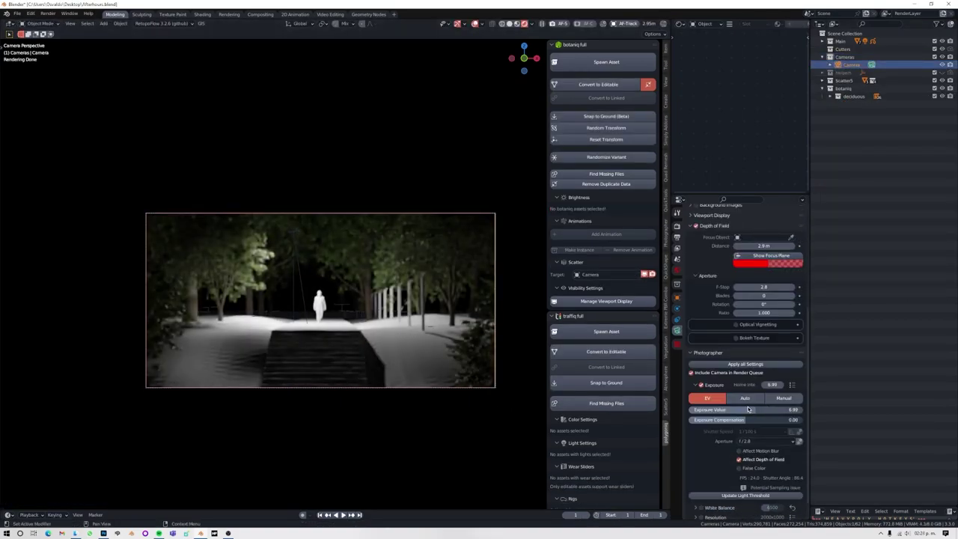
pyautogui.click(327, 295)
pyautogui.scroll(2, 383, 285)
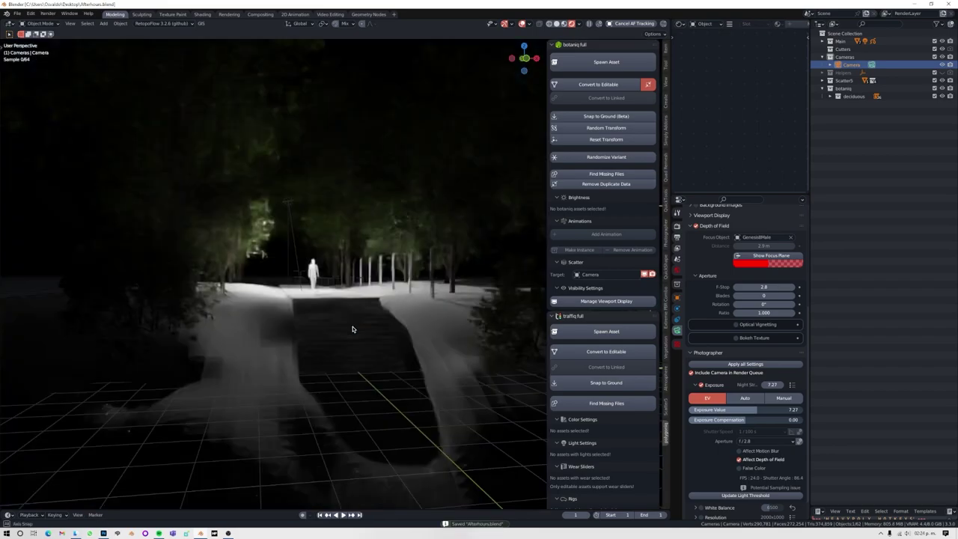
pyautogui.scroll(1, 333, 314)
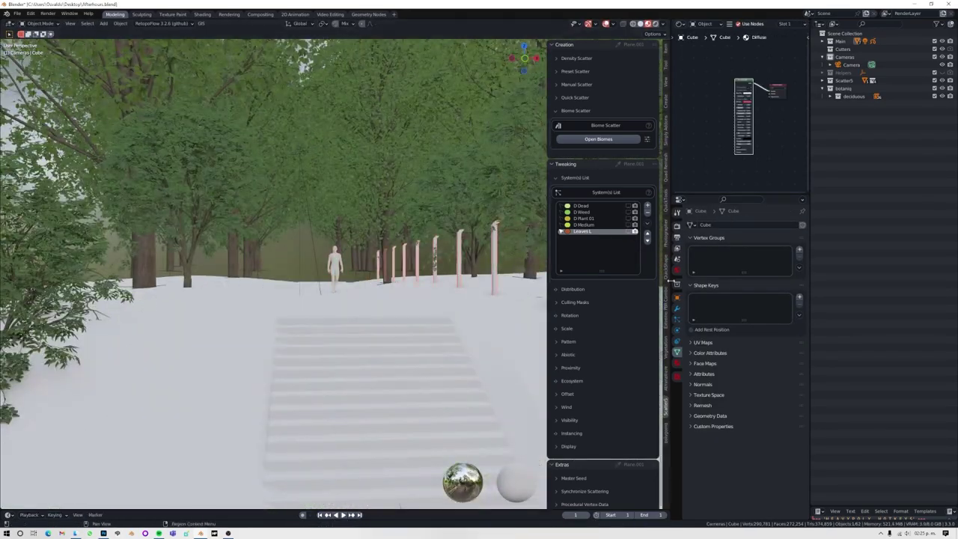
# Apply the Metal25 material to the lamp posts
pyautogui.click(602, 93)
pyautogui.click(591, 179)
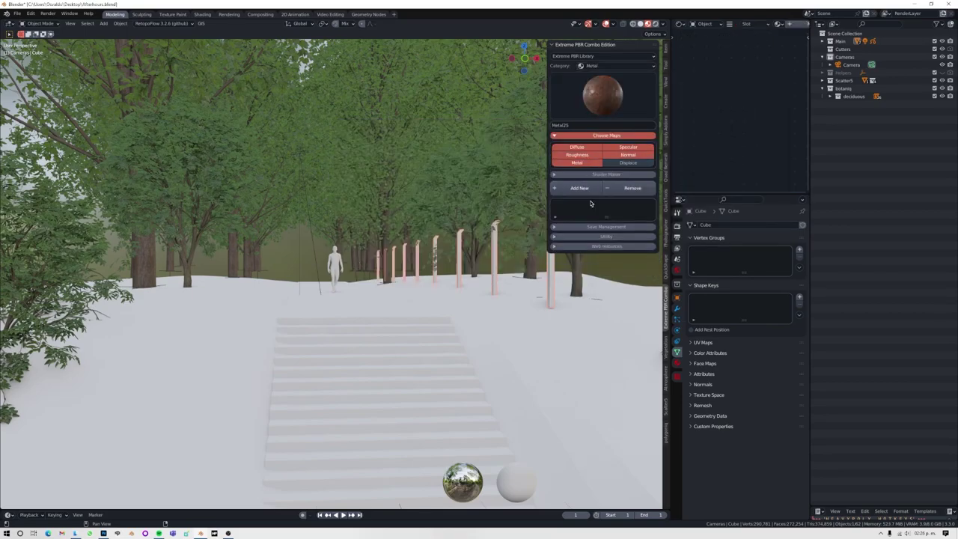
pyautogui.press('Tab')
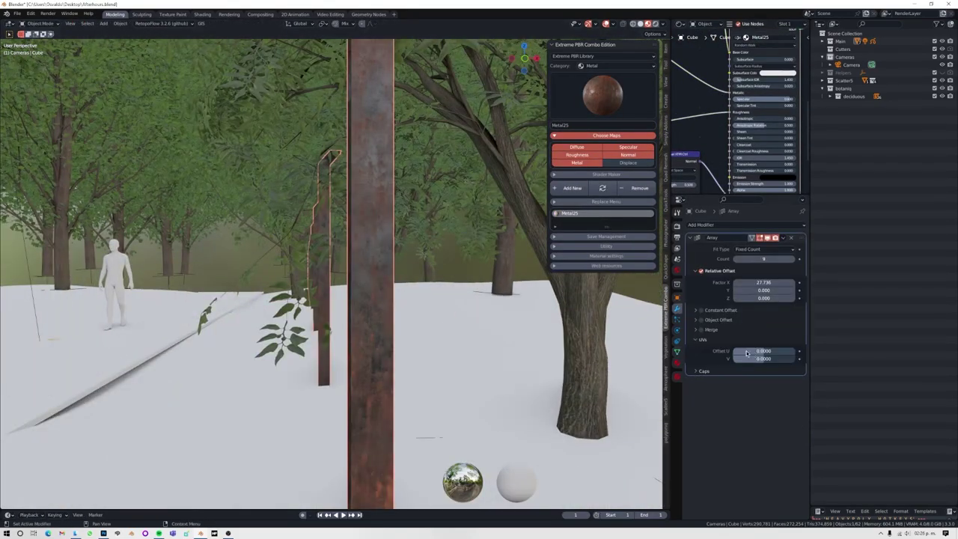
# Apply MetalWalkway03 to a new fence plane and rotate it into place
pyautogui.click(614, 66)
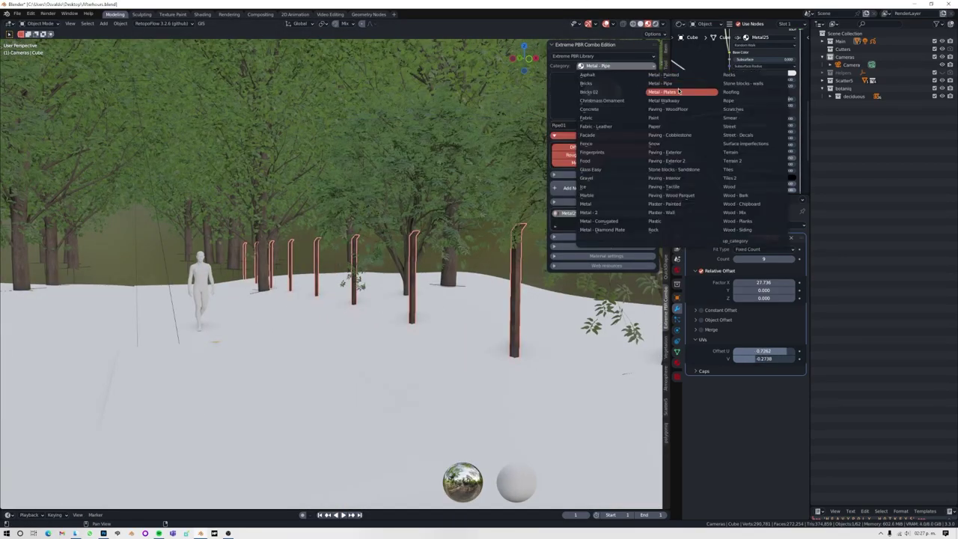
pyautogui.click(661, 101)
pyautogui.click(444, 152)
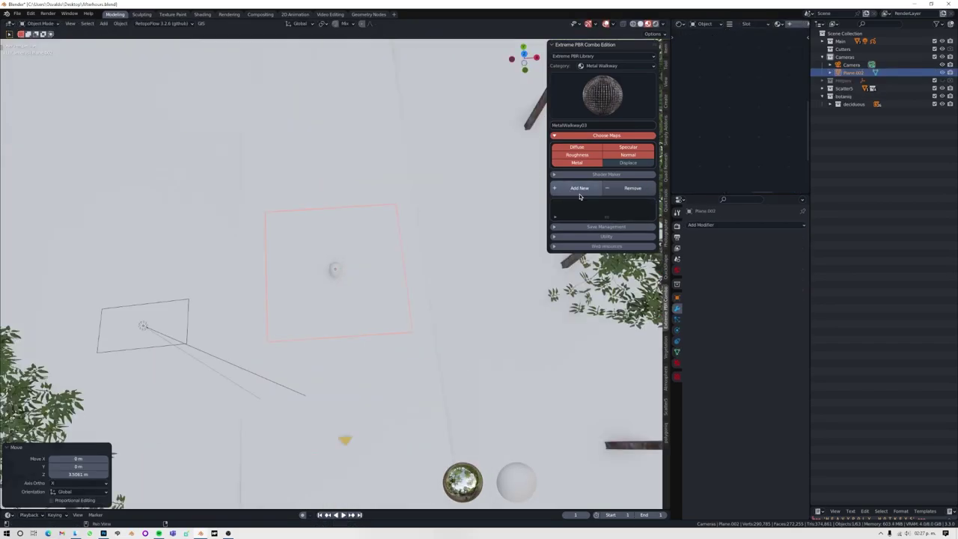
pyautogui.scroll(-5, 364, 290)
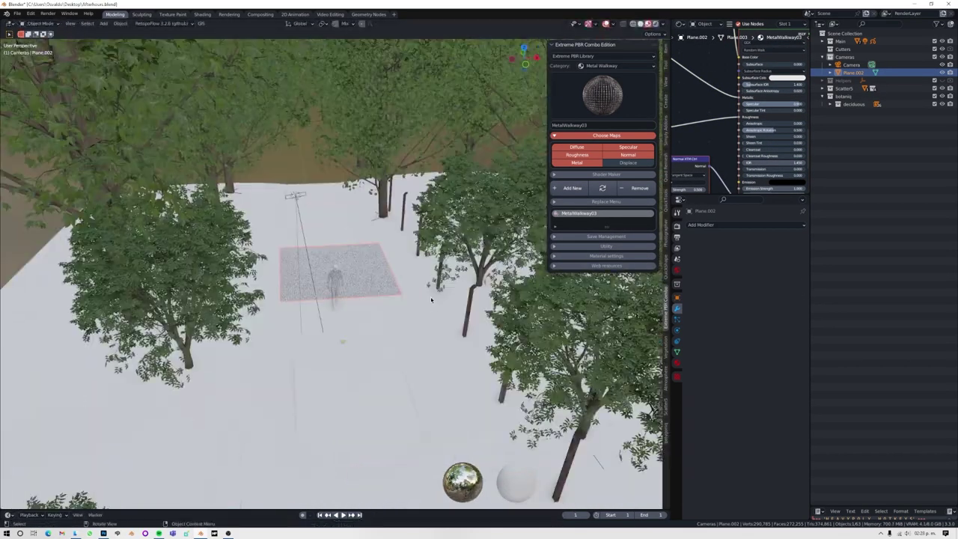
pyautogui.press('Return')
pyautogui.press('KP_3')
# Scale and raise the fence panel, then repeat it along the path with an Array modifier
pyautogui.press('s')
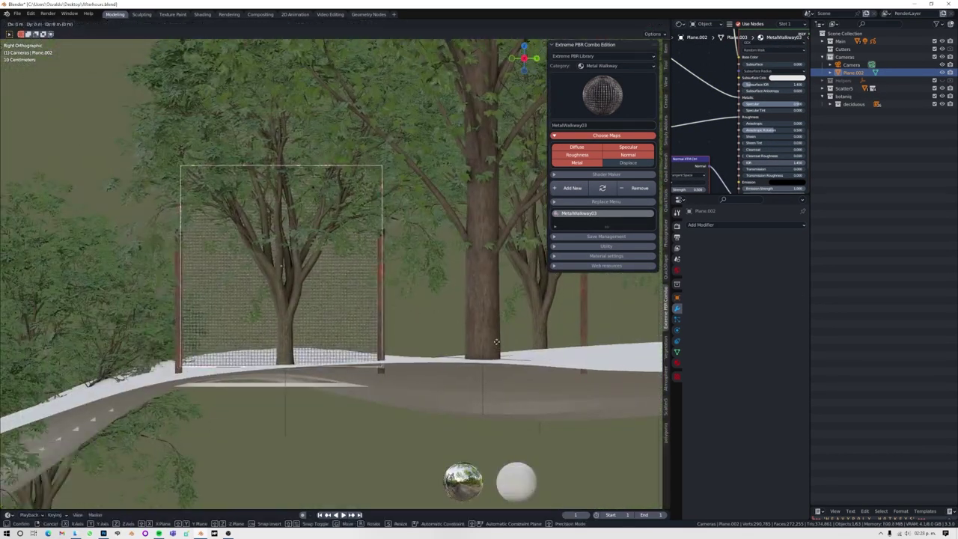
pyautogui.moveTo(497, 342)
pyautogui.mouseDown(button='middle')
pyautogui.moveTo(509, 471)
pyautogui.moveTo(443, 334)
pyautogui.moveTo(353, 325)
pyautogui.mouseUp(button='middle')
pyautogui.press('z')
pyautogui.click(509, 471)
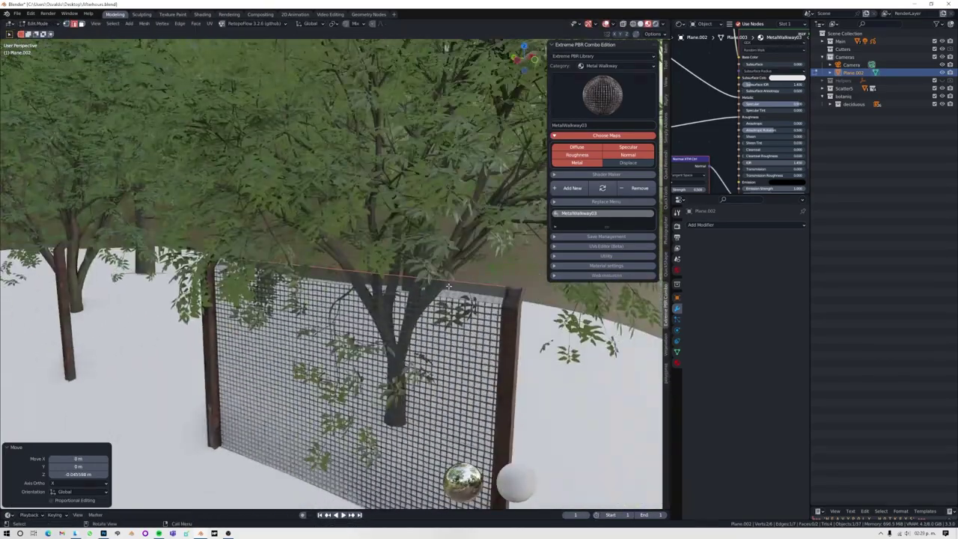
pyautogui.scroll(-2, 353, 325)
pyautogui.click(746, 225)
pyautogui.click(632, 244)
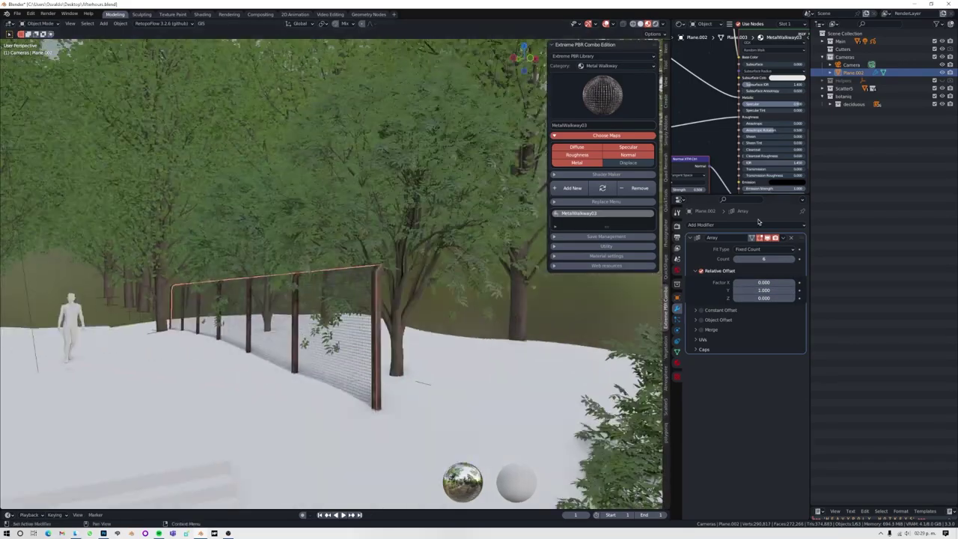
pyautogui.press('KP_0')
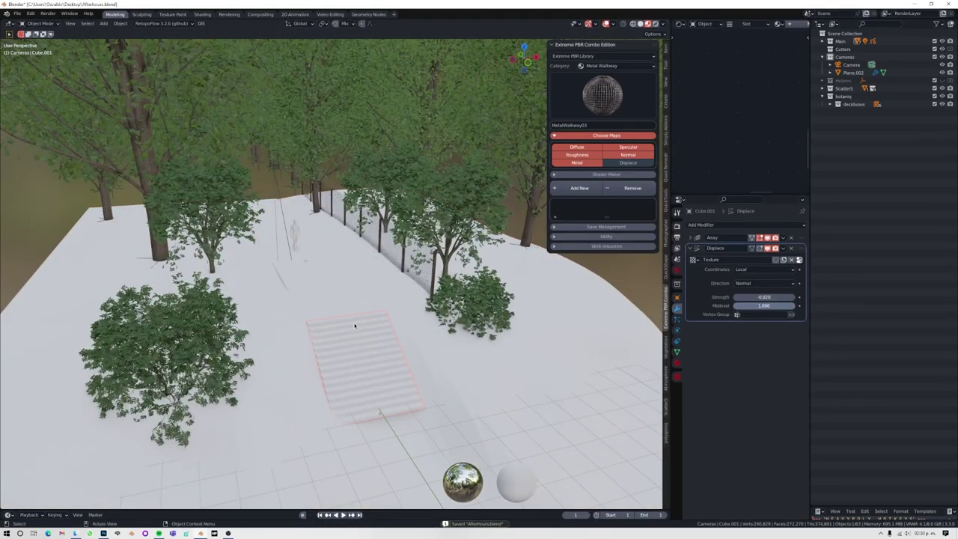
# Apply concrete_floor_01 from the Concrete category to the stairs
pyautogui.click(654, 229)
pyautogui.click(614, 98)
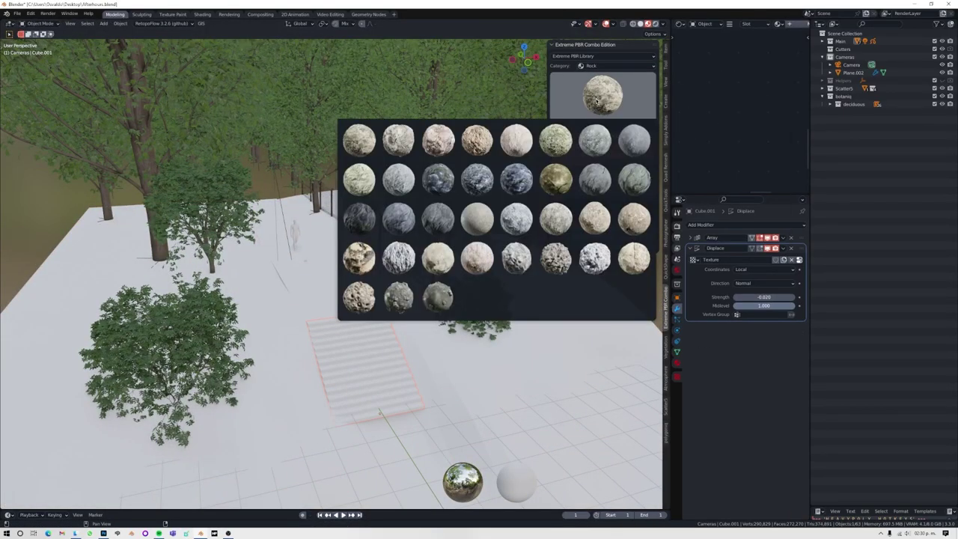
pyautogui.click(635, 139)
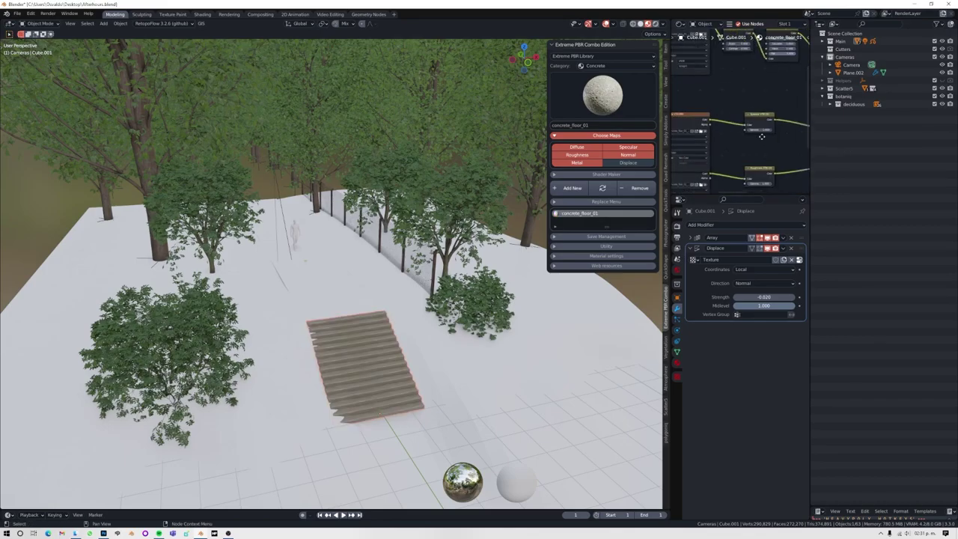
pyautogui.moveTo(337, 299); pyautogui.dragTo(365, 405, button='middle')
pyautogui.scroll(3, 365, 405)
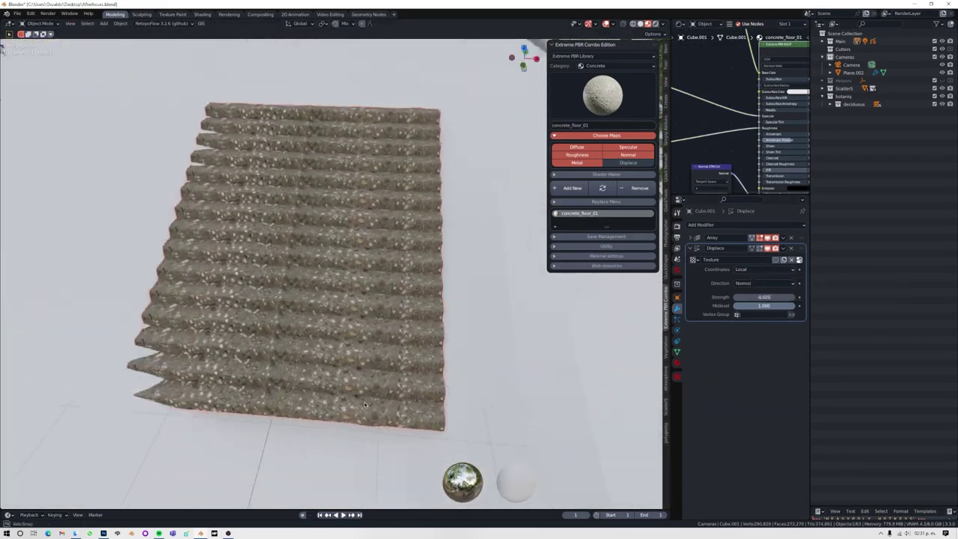
# Replace the stair material with Concrete12, check its Mapping node, and select the landing Plane
pyautogui.click(603, 188)
pyautogui.moveTo(352, 284)
pyautogui.mouseDown(button='middle')
pyautogui.moveTo(381, 223)
pyautogui.moveTo(390, 254)
pyautogui.mouseUp(button='middle')
pyautogui.scroll(4, 738, 150)
pyautogui.moveTo(747, 155); pyautogui.dragTo(734, 160, button='middle')
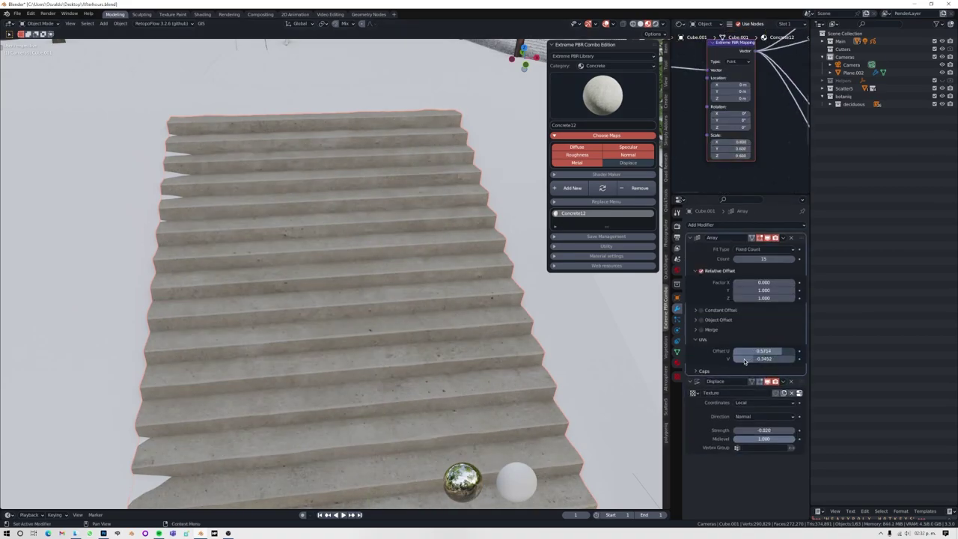
pyautogui.scroll(-3, 364, 209)
pyautogui.rightClick(352, 217)
pyautogui.click(375, 242)
pyautogui.scroll(-2, 374, 242)
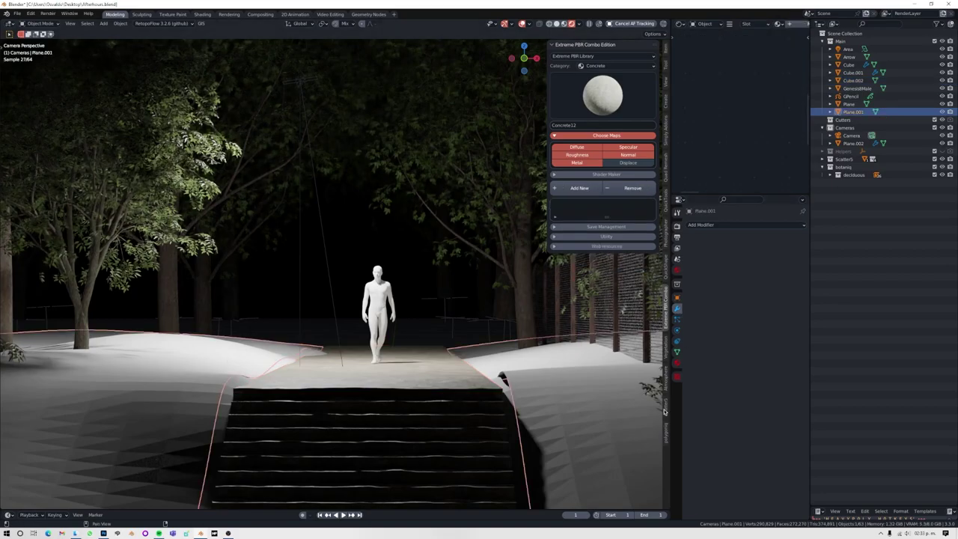
# Show the FOG volume as wire, set anisotropy to about -0.8 and colour to grey
pyautogui.click(665, 408)
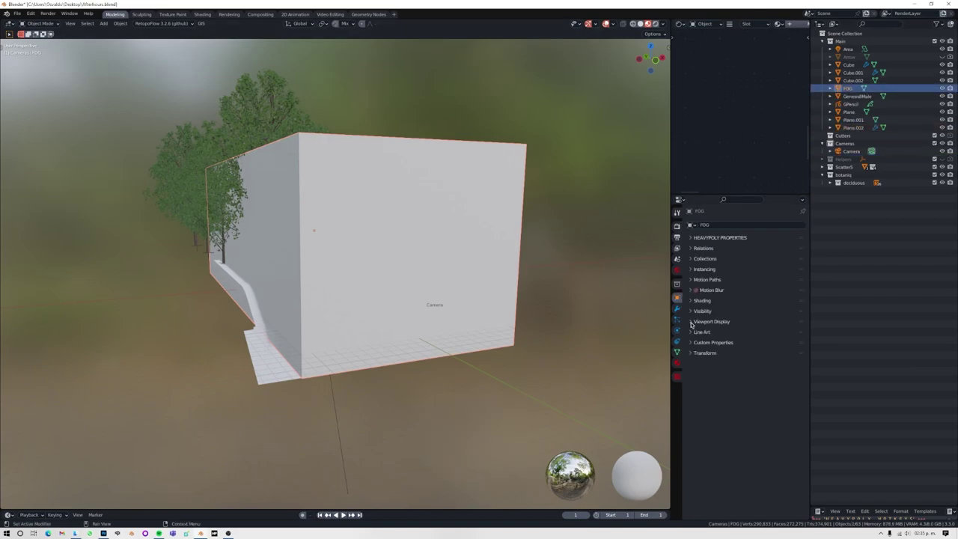
pyautogui.click(692, 321)
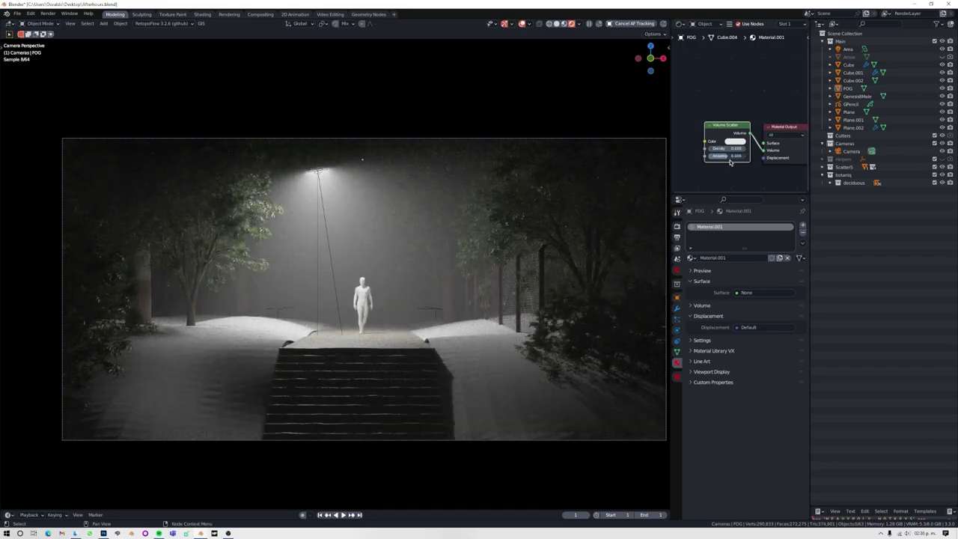
pyautogui.moveTo(731, 156); pyautogui.dragTo(698, 158)
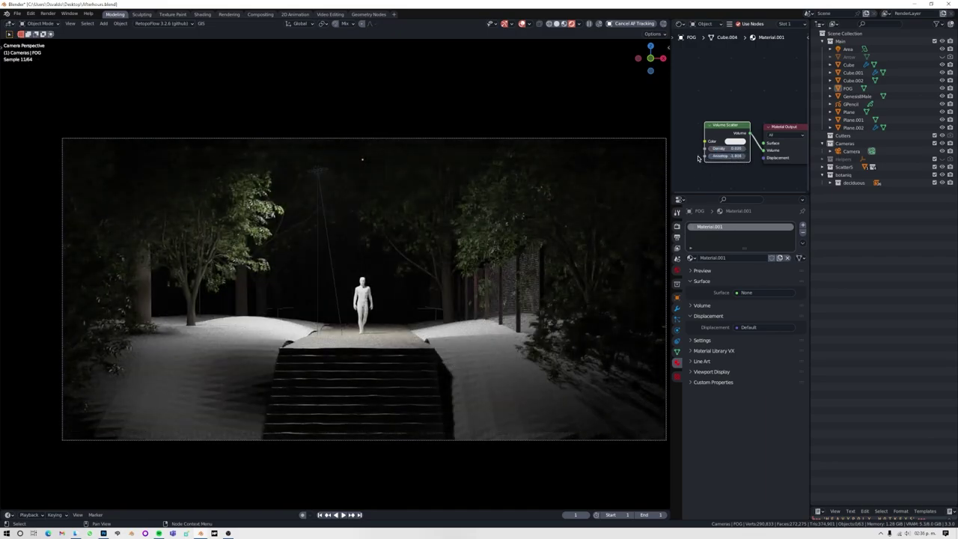
pyautogui.click(736, 140)
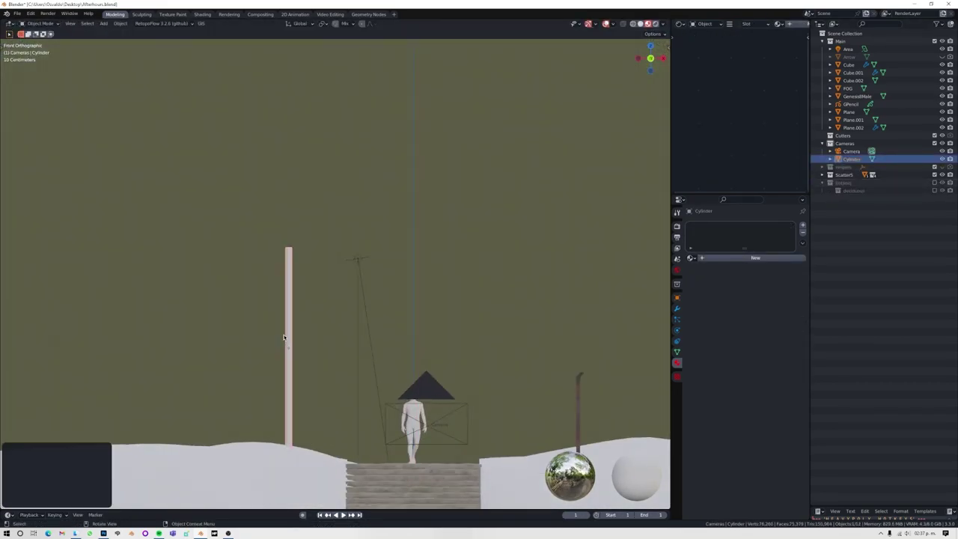
# Tilt the lamp arm upward, bevel the bend, and return to Object Mode
pyautogui.click(362, 267)
pyautogui.scroll(3, 361, 267)
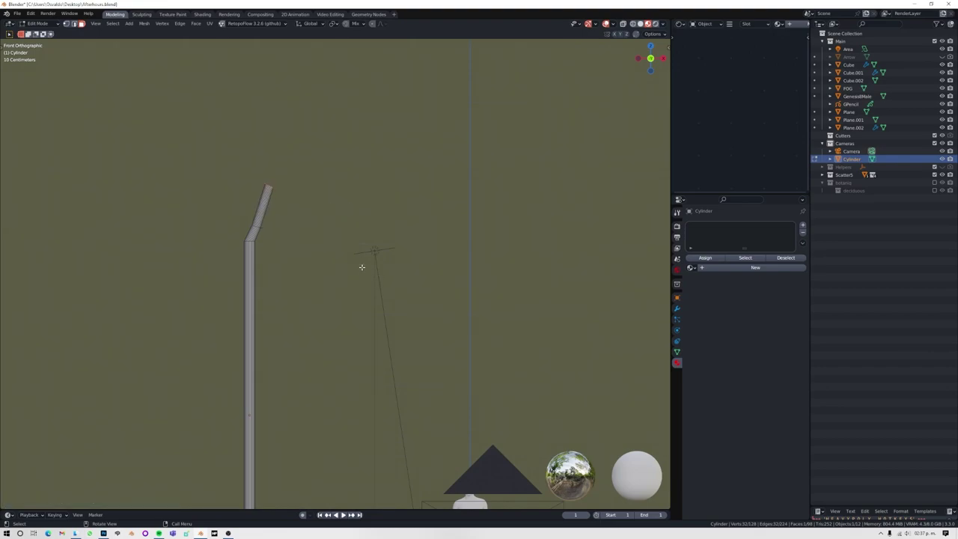
pyautogui.click(303, 258)
pyautogui.press('Tab')
pyautogui.scroll(-1, 255, 382)
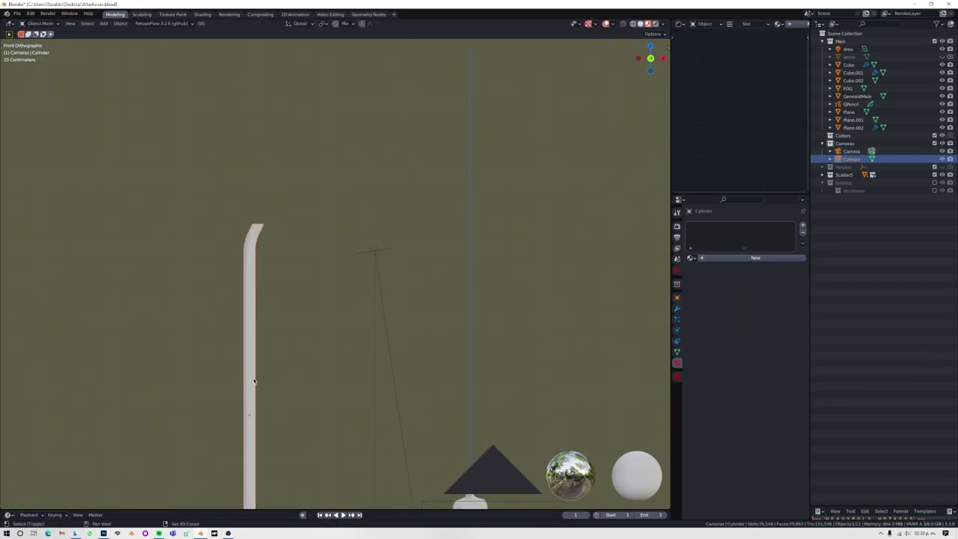
# Raise the second cylinder arm and flip it 180° around Z, checking from the front
pyautogui.moveTo(313, 288); pyautogui.dragTo(374, 345, button='middle')
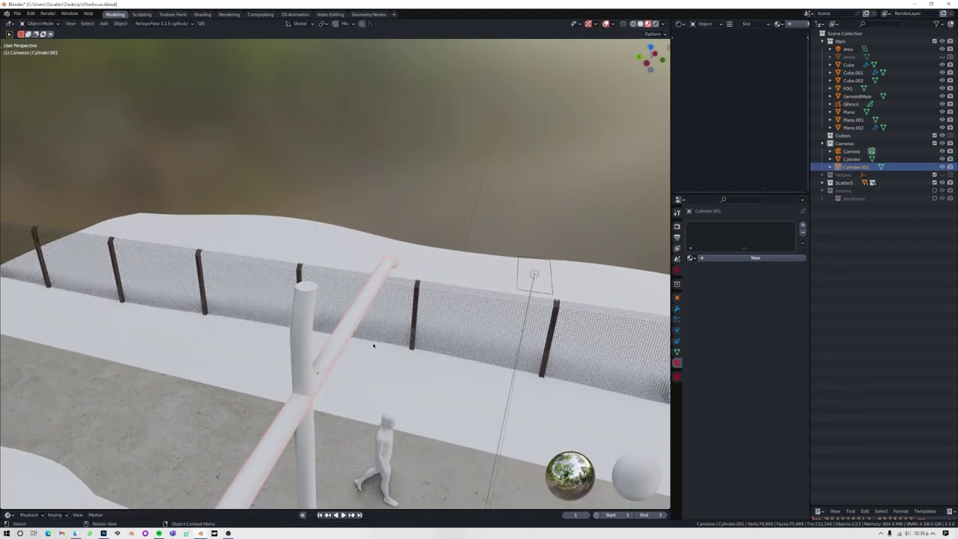
pyautogui.click(322, 298)
pyautogui.press('r')
pyautogui.press('z')
pyautogui.press('1')
pyautogui.press('8')
pyautogui.press('0')
pyautogui.press('Return')
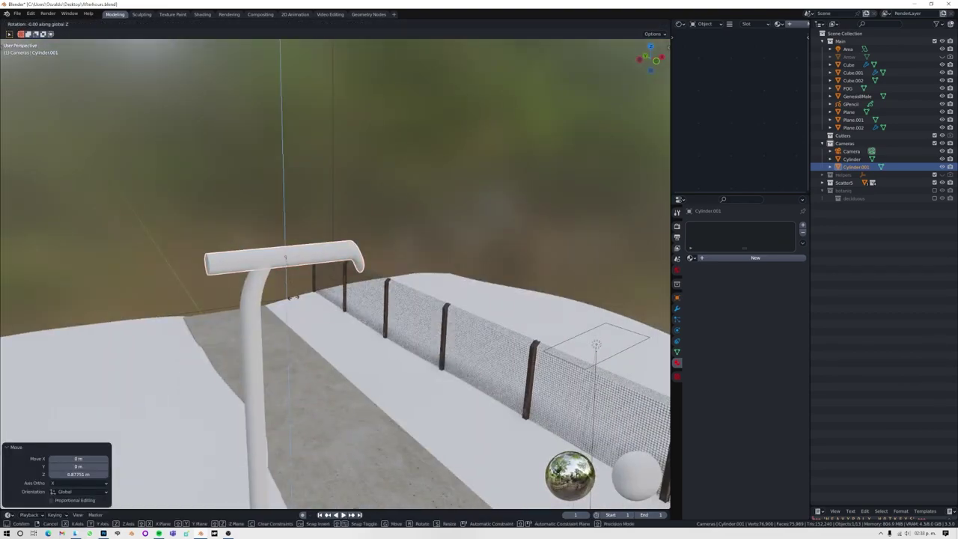
pyautogui.press('KP_1')
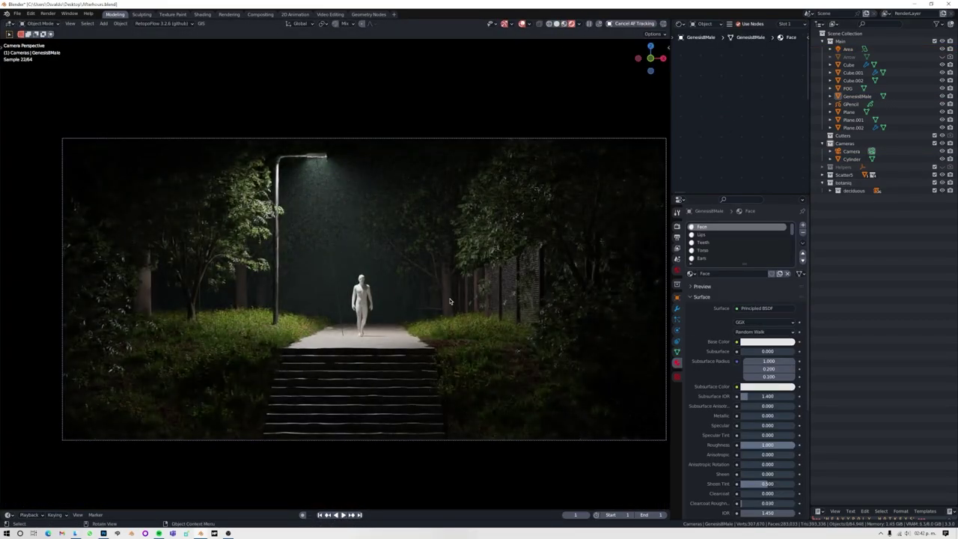
# Save the file and add another copy of the shrub from the shrubs asset category
pyautogui.hotkey('ctrl', 's')
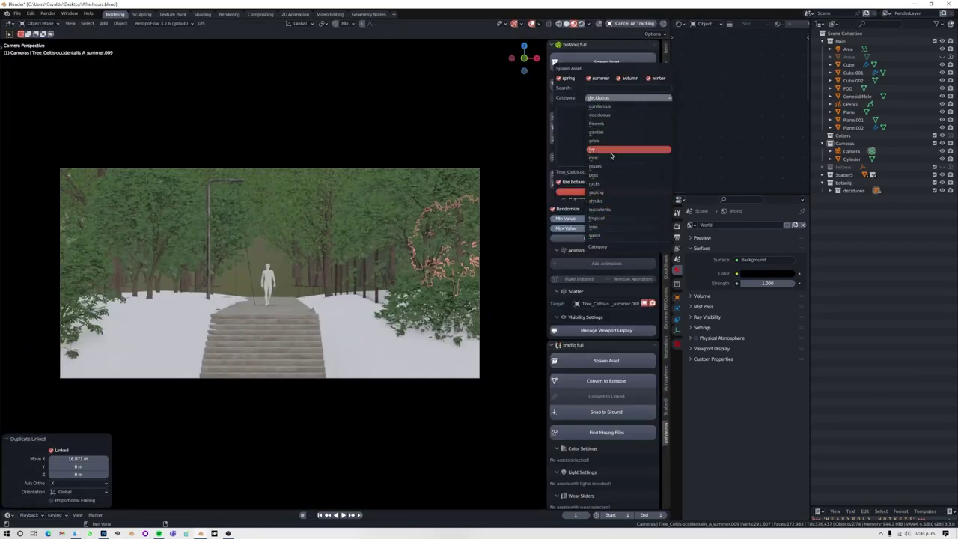
pyautogui.click(611, 140)
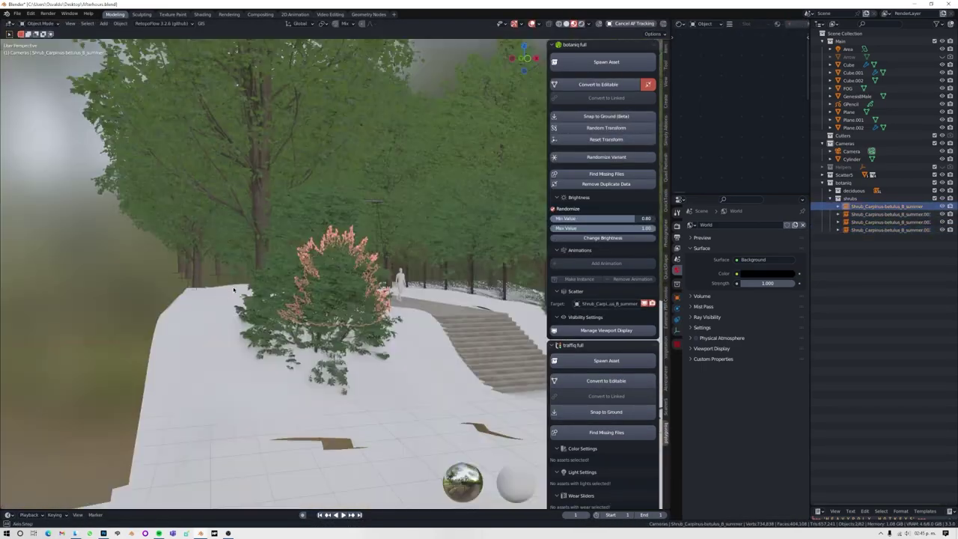
pyautogui.hotkey('shift', 'd')
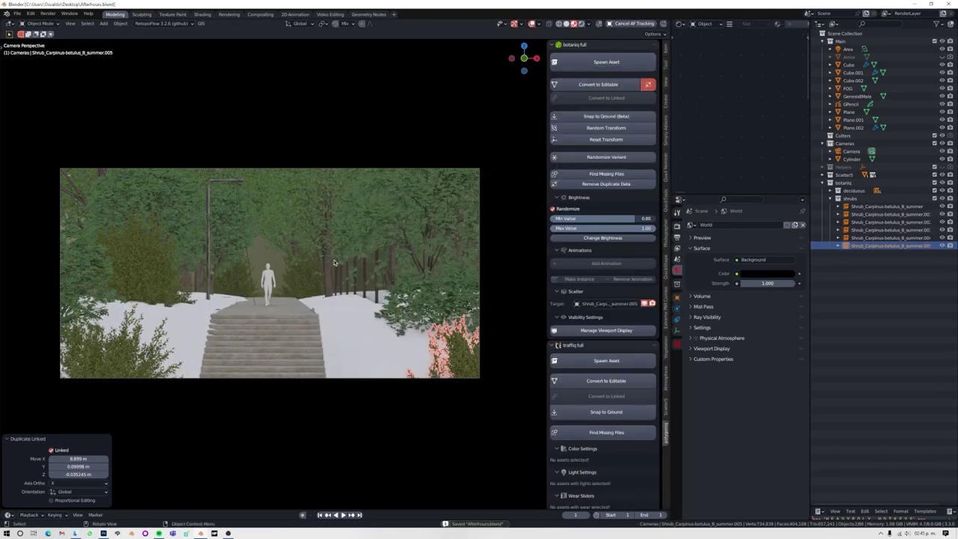
pyautogui.click(666, 408)
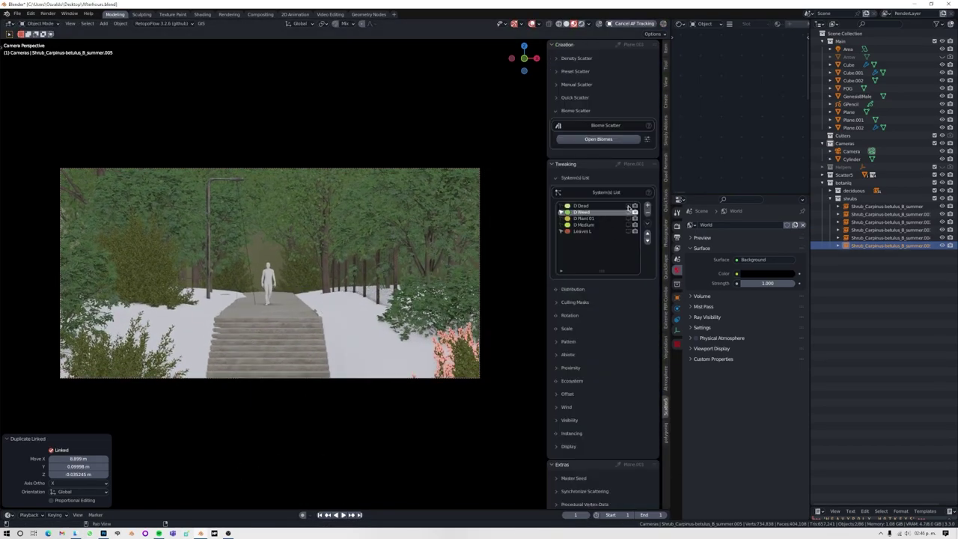
# Review the shrub placement through the scene camera in rendered shading
pyautogui.click(582, 24)
pyautogui.click(288, 300)
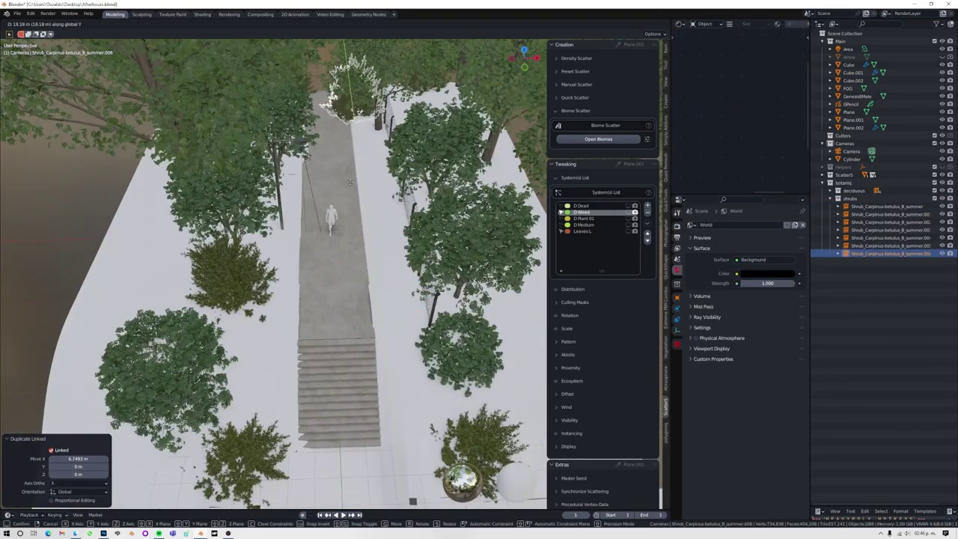
pyautogui.press('KP_0')
pyautogui.hotkey('alt', 'a')
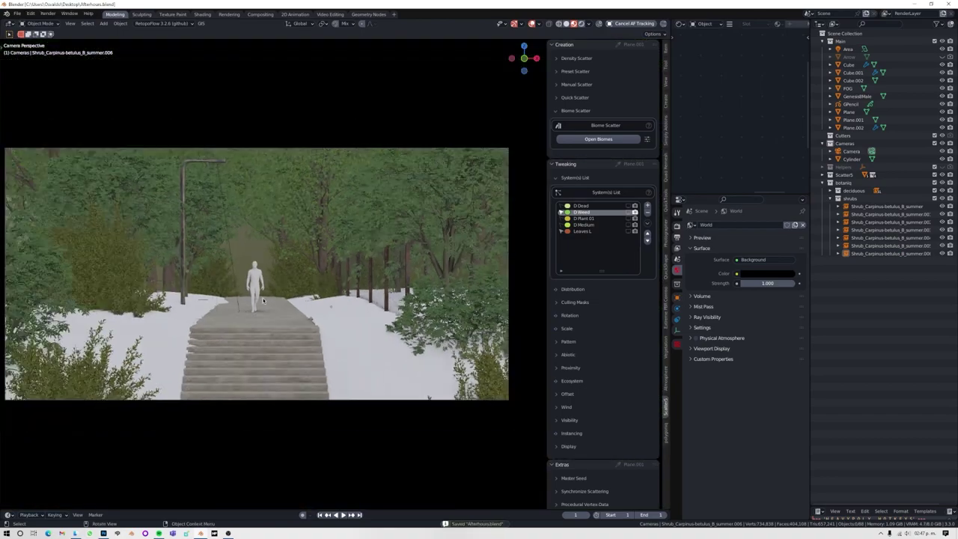
pyautogui.press('Home')
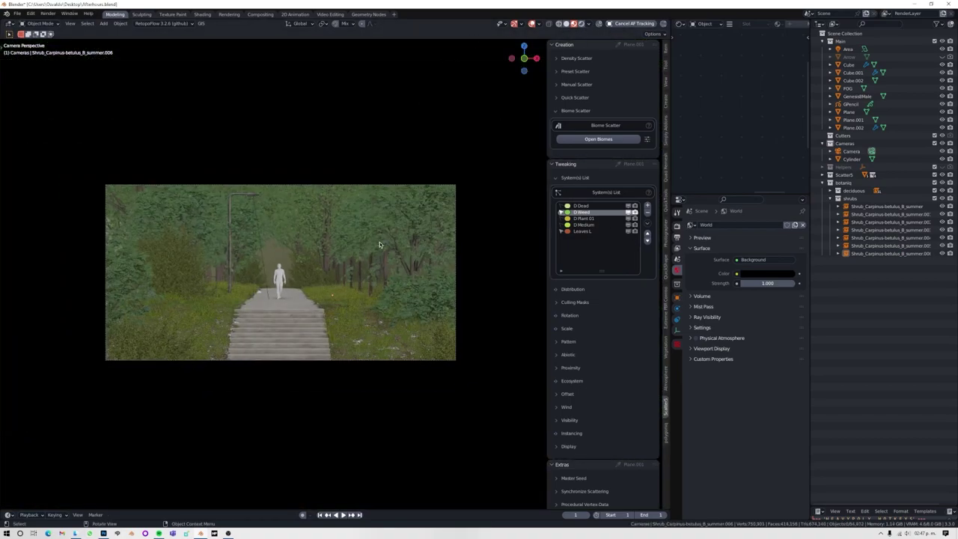
# Duplicate the camera, make it active, and pull it back to frame more stairs
pyautogui.press('z')
pyautogui.click(325, 278)
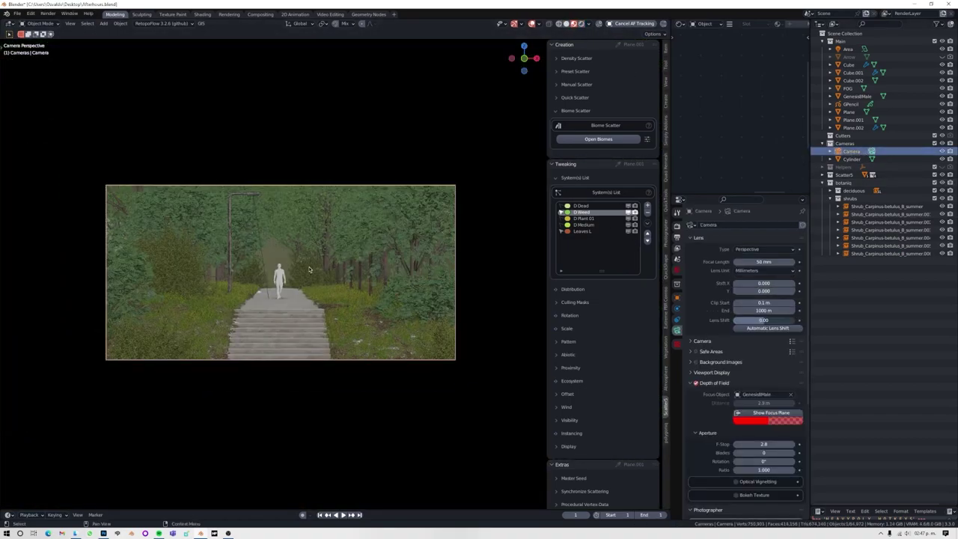
pyautogui.press('KP_0')
pyautogui.hotkey('shift', 'd')
pyautogui.press('Escape')
pyautogui.press('ctrl+KP_0')
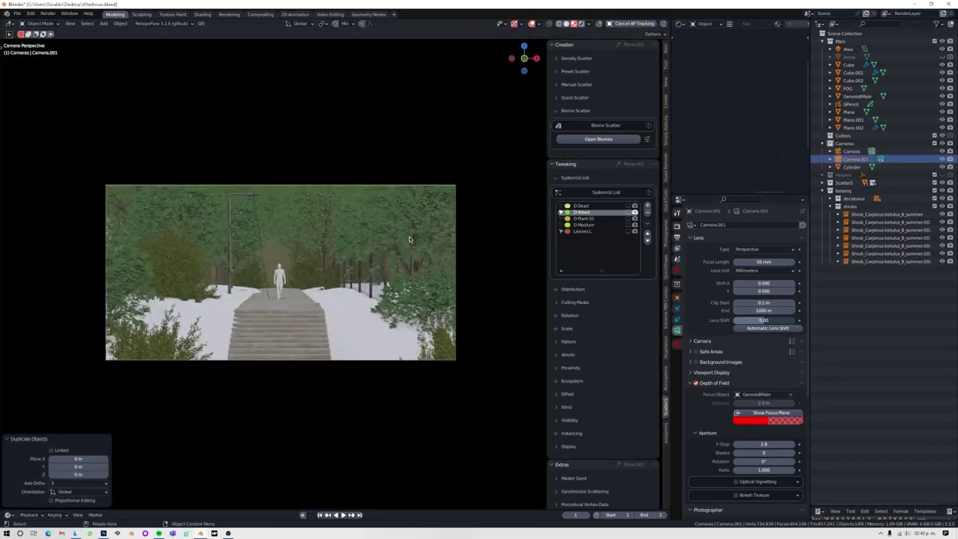
pyautogui.moveTo(351, 331); pyautogui.dragTo(350, 305, button='middle')
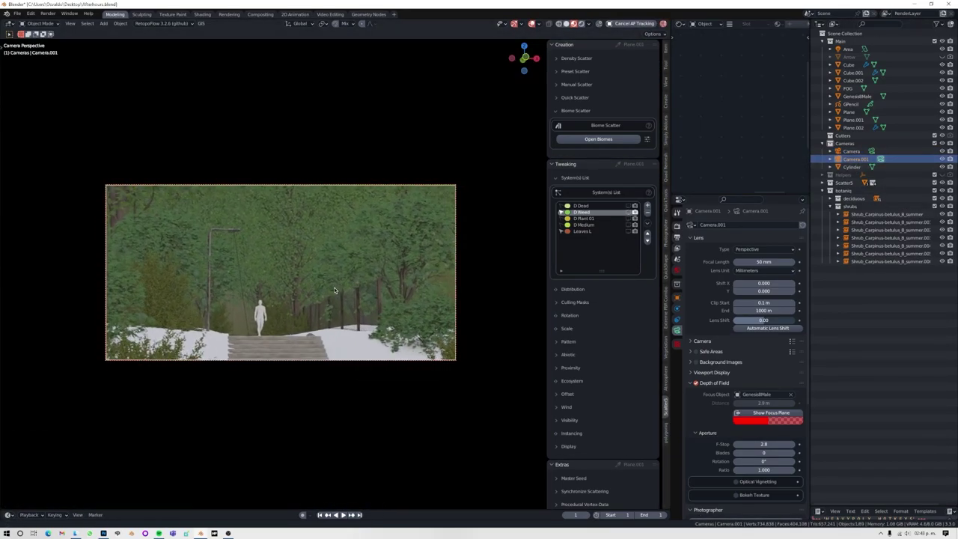
# Shift the tree at the right edge along X and save the file
pyautogui.click(430, 284)
pyautogui.press('g')
pyautogui.press('x')
pyautogui.click(340, 324)
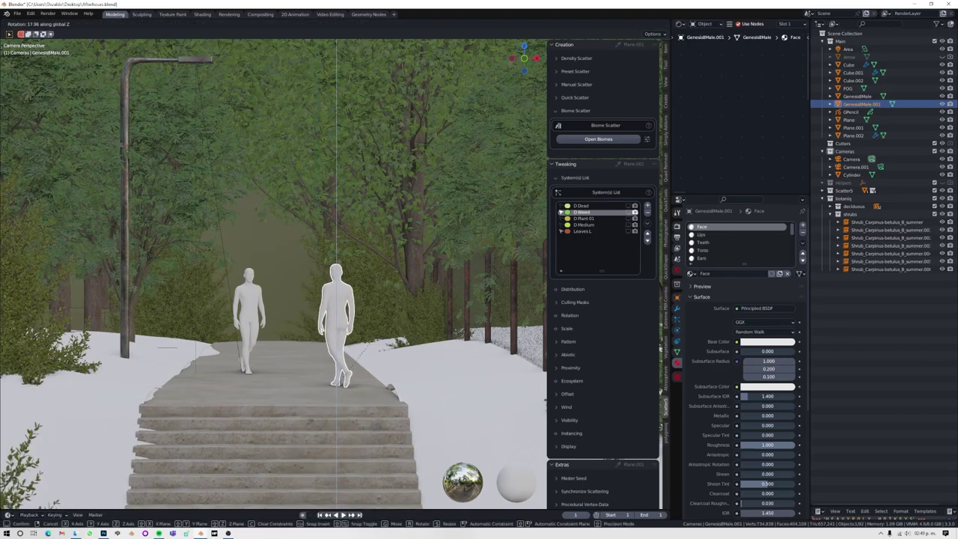
# Test a rotated duplicate figure in the rendered night view, remove it, and nudge the figure along X
pyautogui.click(419, 278)
pyautogui.hotkey('shift', 'z')
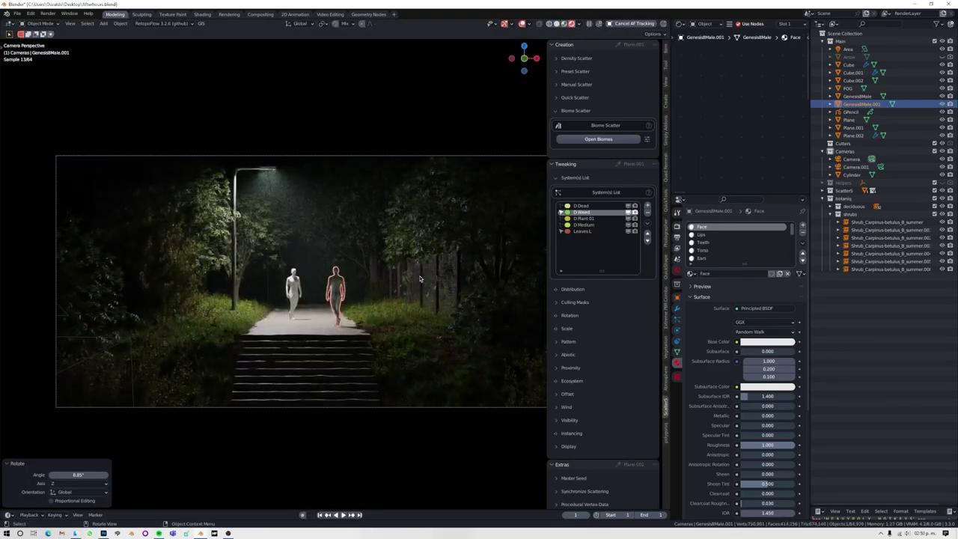
pyautogui.hotkey('ctrl', 'z')
pyautogui.hotkey('ctrl', 'z')
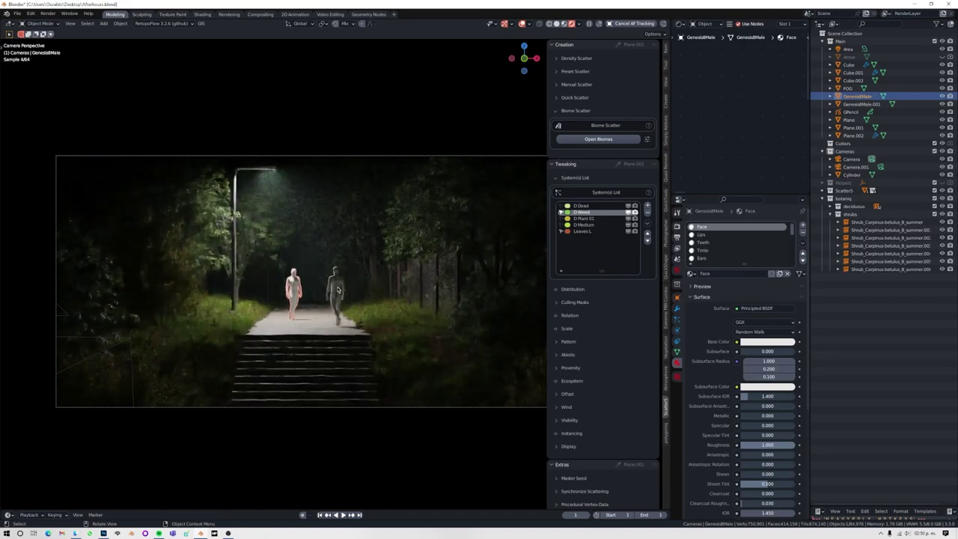
pyautogui.press('g')
pyautogui.press('x')
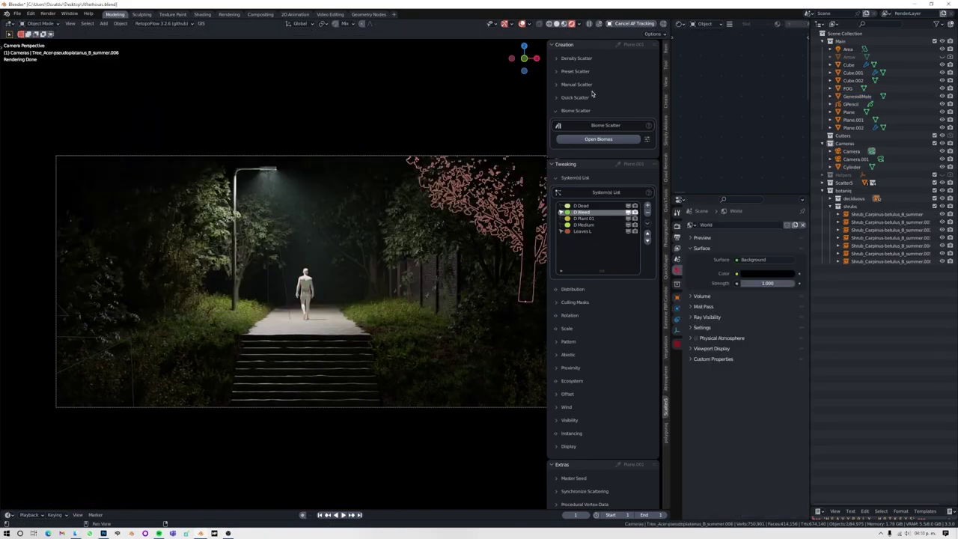
pyautogui.press('Escape')
pyautogui.press('n')
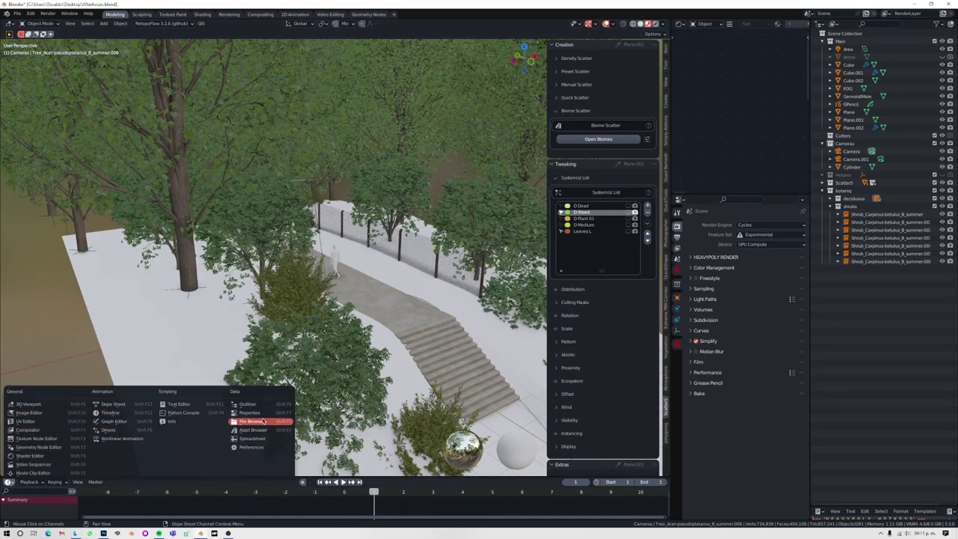
# Turn the timeline into a Kitbash3D - DMZ asset browser and place Tyre_A beside the stairs
pyautogui.click(253, 430)
pyautogui.click(45, 494)
pyautogui.click(52, 378)
pyautogui.moveTo(299, 477); pyautogui.dragTo(299, 393)
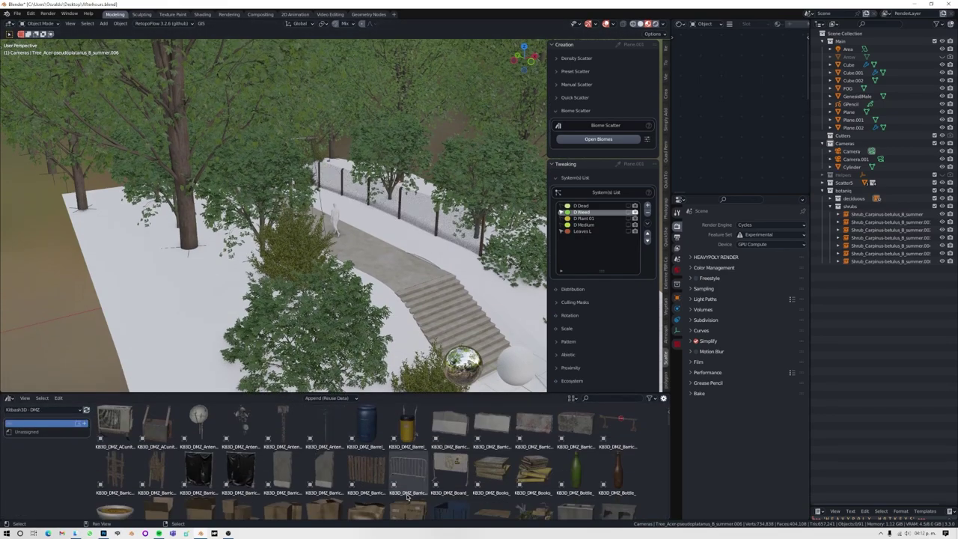
pyautogui.scroll(-3, 398, 486)
pyautogui.scroll(-3, 398, 486)
pyautogui.scroll(-3, 398, 485)
pyautogui.scroll(-3, 397, 485)
pyautogui.moveTo(408, 490); pyautogui.dragTo(400, 300)
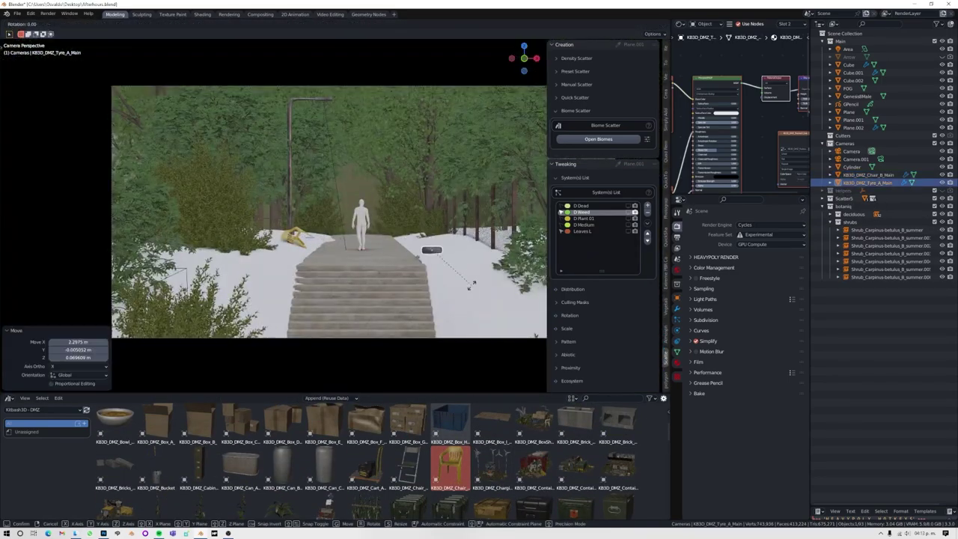
pyautogui.click(34, 365)
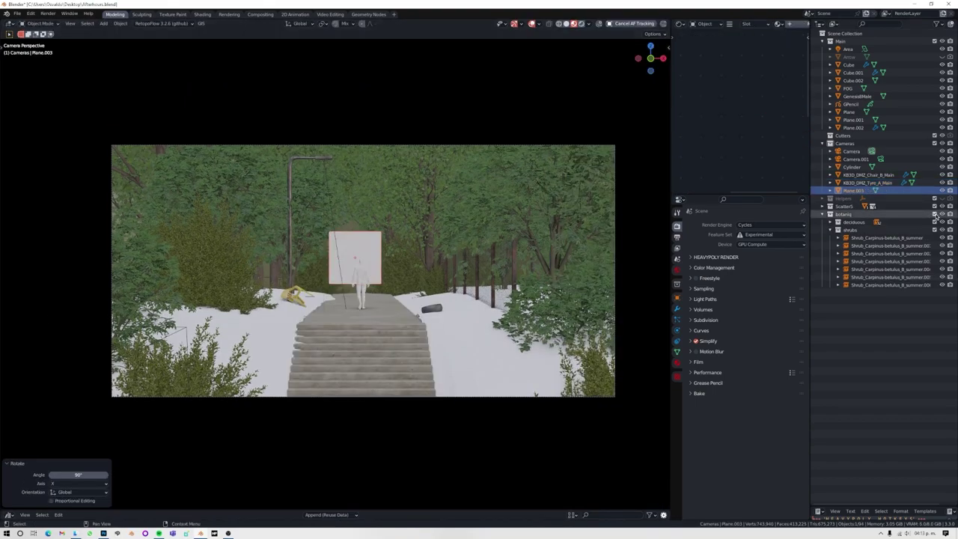
# Hide botaniq, shape the plane into small eye slivers, shrink them, and give them an emission material
pyautogui.click(934, 214)
pyautogui.press('Tab')
pyautogui.scroll(3, 517, 211)
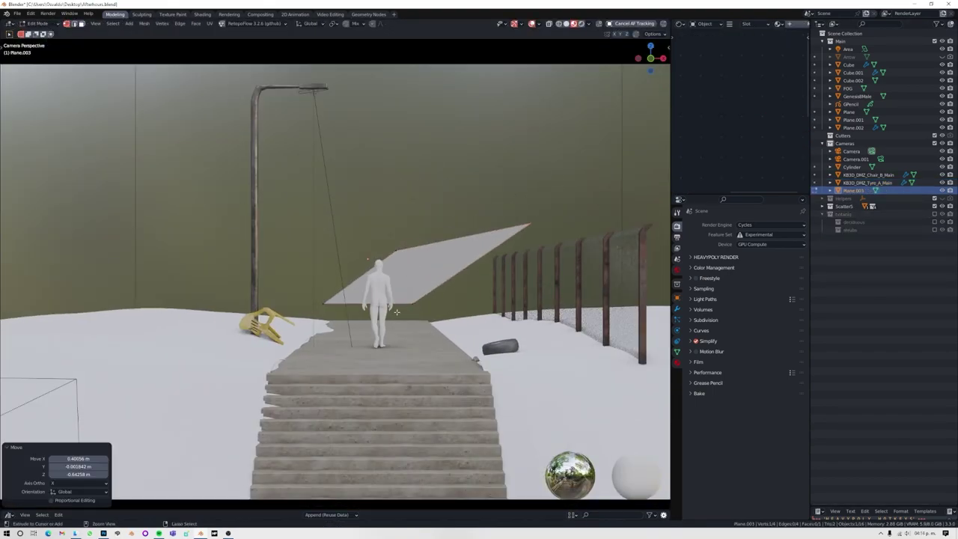
pyautogui.press('Tab')
pyautogui.press('s')
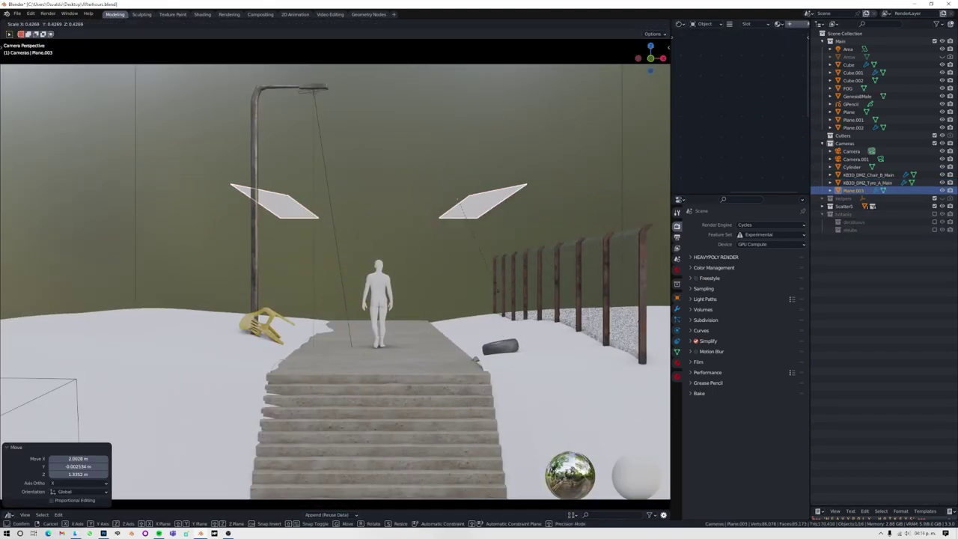
pyautogui.click(385, 249)
pyautogui.click(678, 363)
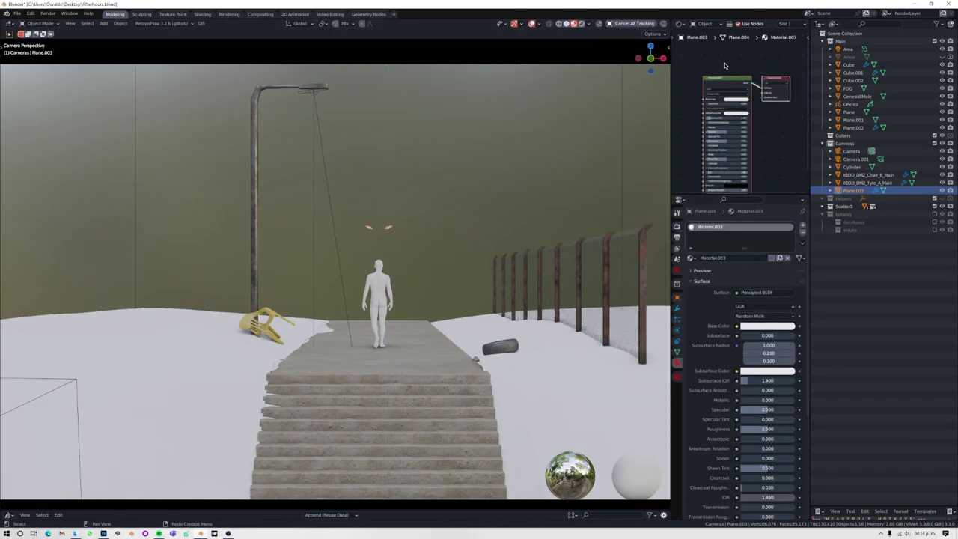
# Restore botaniq, reposition the eyes, and tilt the yellow chair slightly
pyautogui.click(936, 222)
pyautogui.press('g')
pyautogui.click(581, 30)
pyautogui.click(378, 307)
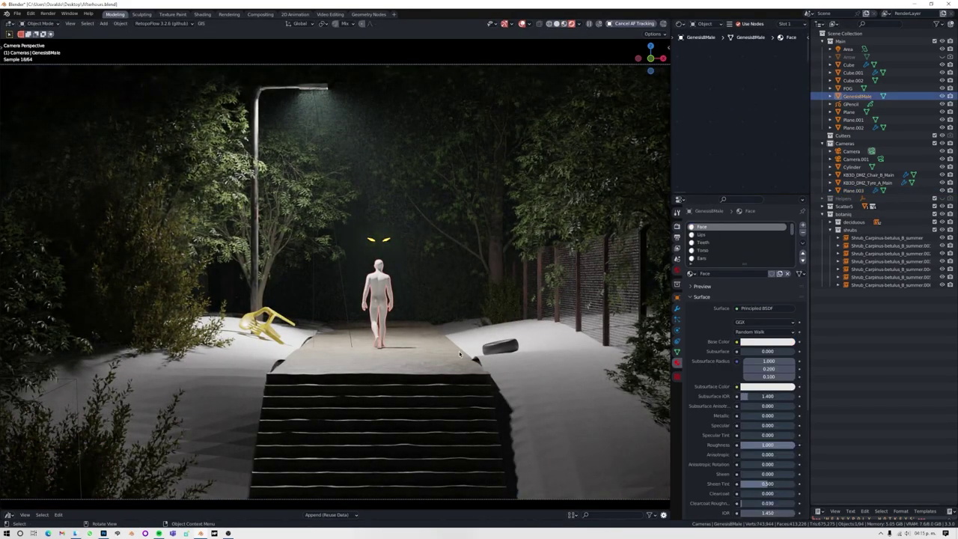
pyautogui.click(266, 324)
pyautogui.press('n')
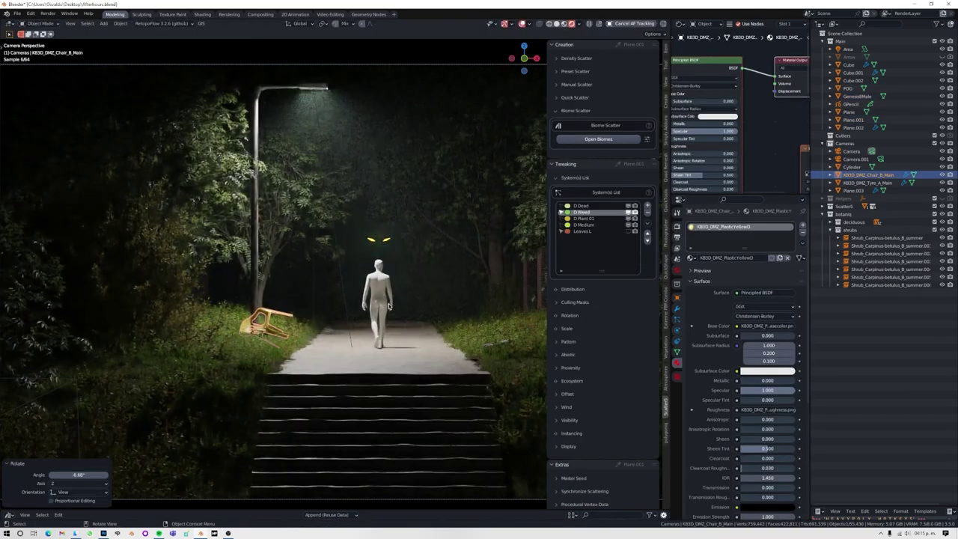
pyautogui.click(390, 274)
pyautogui.click(559, 23)
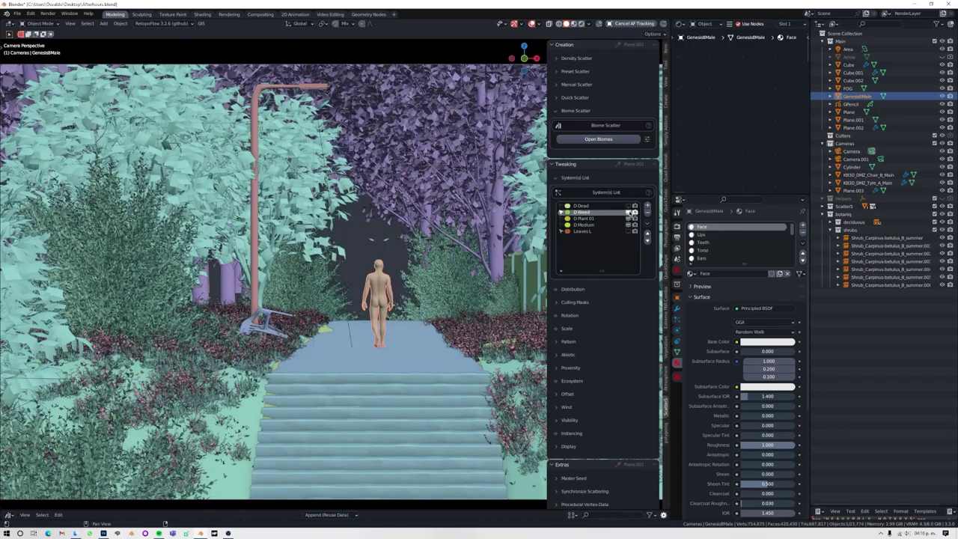
# Add a cylinder to the scene and start moving it along Z
pyautogui.press('n')
pyautogui.moveTo(416, 294); pyautogui.dragTo(449, 315, button='middle')
pyautogui.hotkey('shift', 'a')
pyautogui.click(449, 359)
pyautogui.press('g')
pyautogui.press('z')
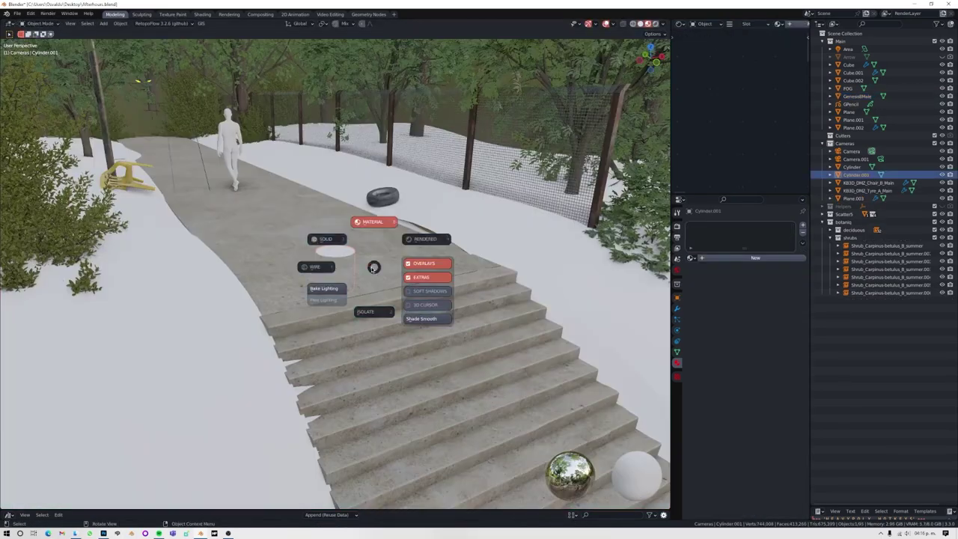
# Shape the cylinder into a railing piece, shifting its vertices along Y and rotating it 90° on X
pyautogui.press('Escape')
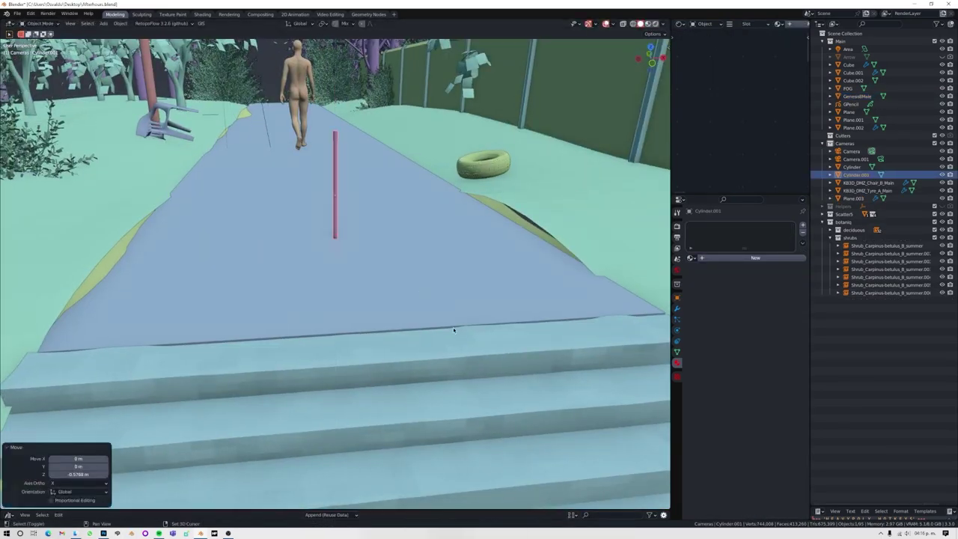
pyautogui.moveTo(453, 327)
pyautogui.mouseDown(button='middle')
pyautogui.moveTo(391, 274)
pyautogui.moveTo(332, 291)
pyautogui.mouseUp(button='middle')
pyautogui.press('Tab')
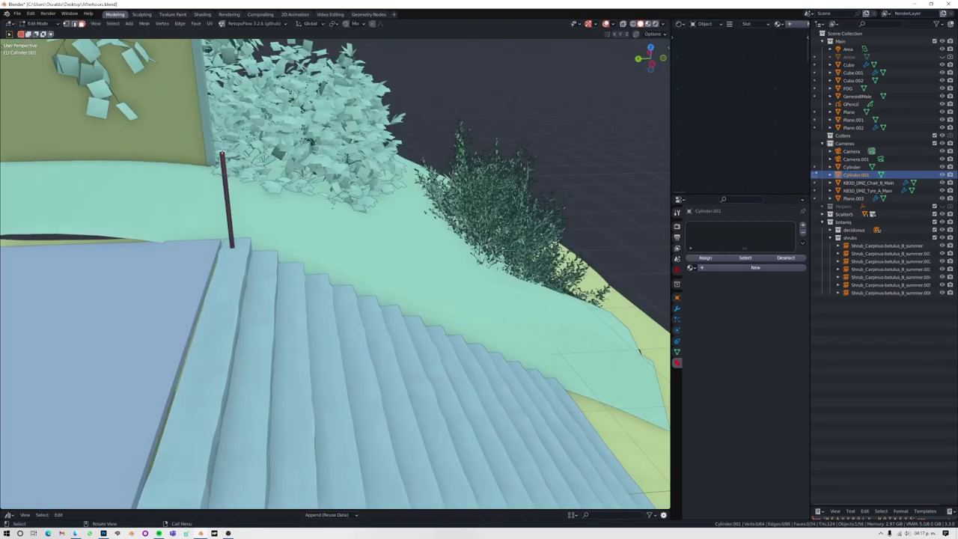
pyautogui.press('g')
pyautogui.press('y')
pyautogui.press('Return')
pyautogui.press('KP_3')
pyautogui.press('g')
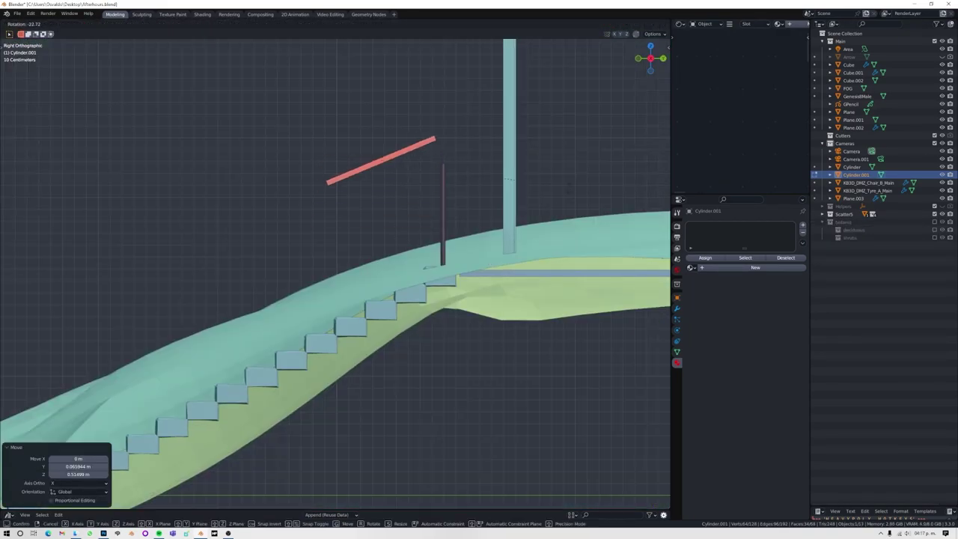
pyautogui.scroll(-2, 283, 313)
pyautogui.press('g')
pyautogui.press('KP_Divide')
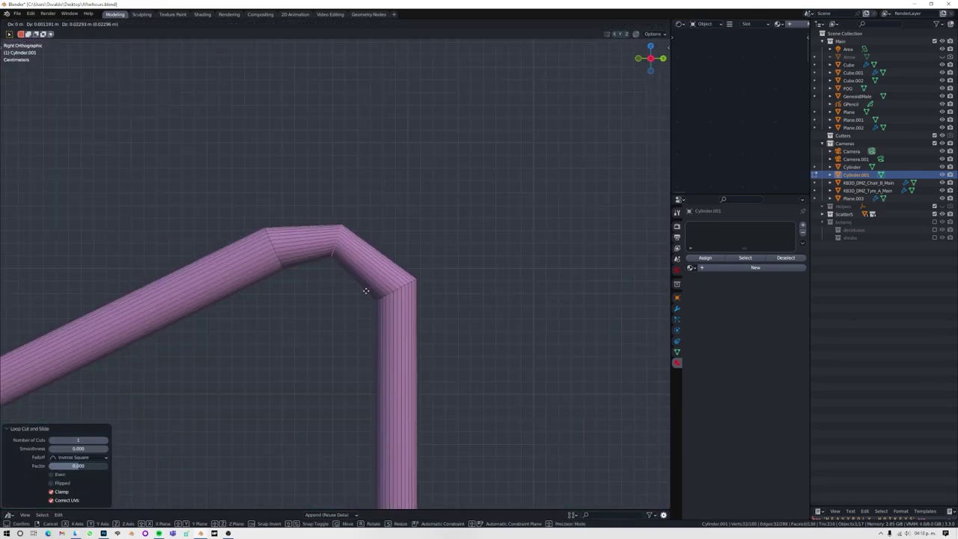
# Duplicate the railing's corner section and set the railing in place beside the stairs
pyautogui.moveTo(355, 224); pyautogui.dragTo(432, 320)
pyautogui.press('KP_Divide')
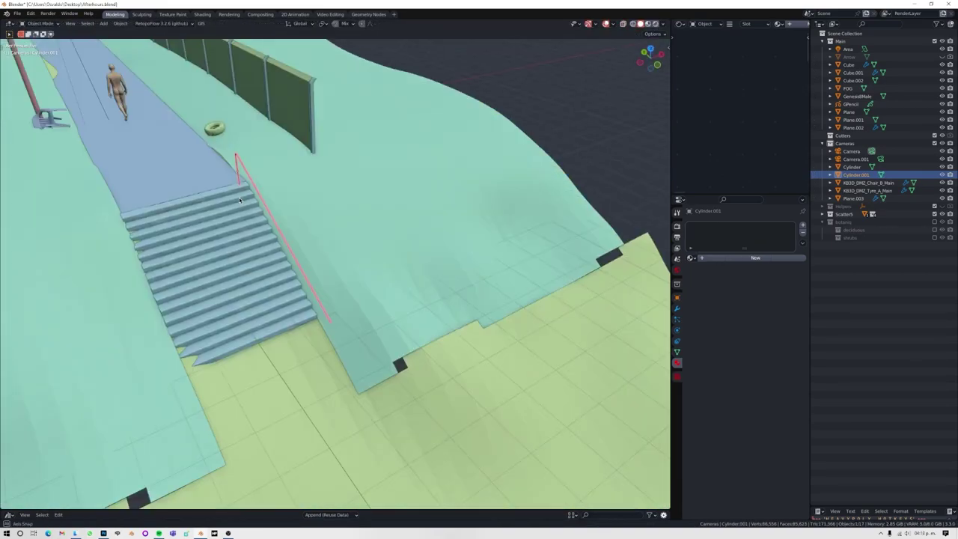
pyautogui.moveTo(343, 240)
pyautogui.mouseDown(button='middle')
pyautogui.moveTo(405, 291)
pyautogui.moveTo(382, 243)
pyautogui.mouseUp(button='middle')
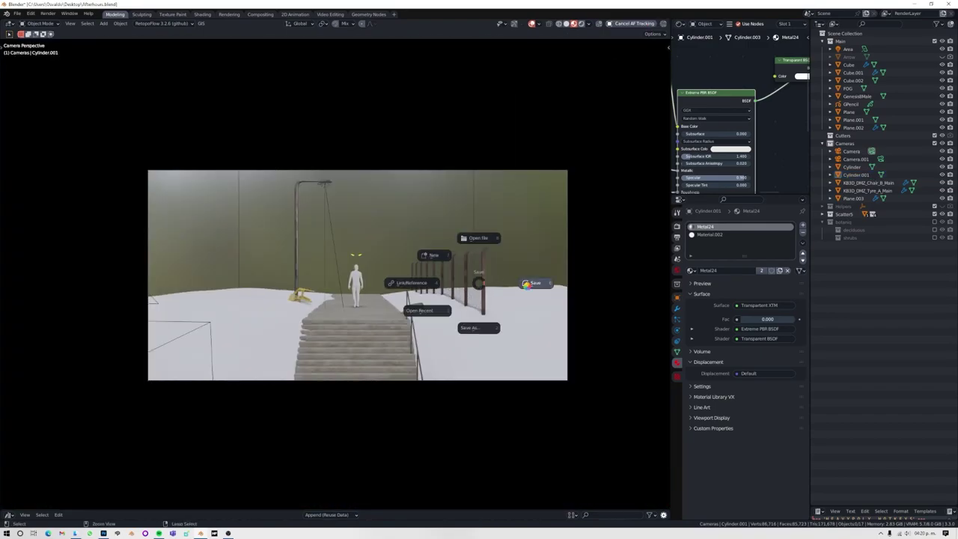
pyautogui.press('n')
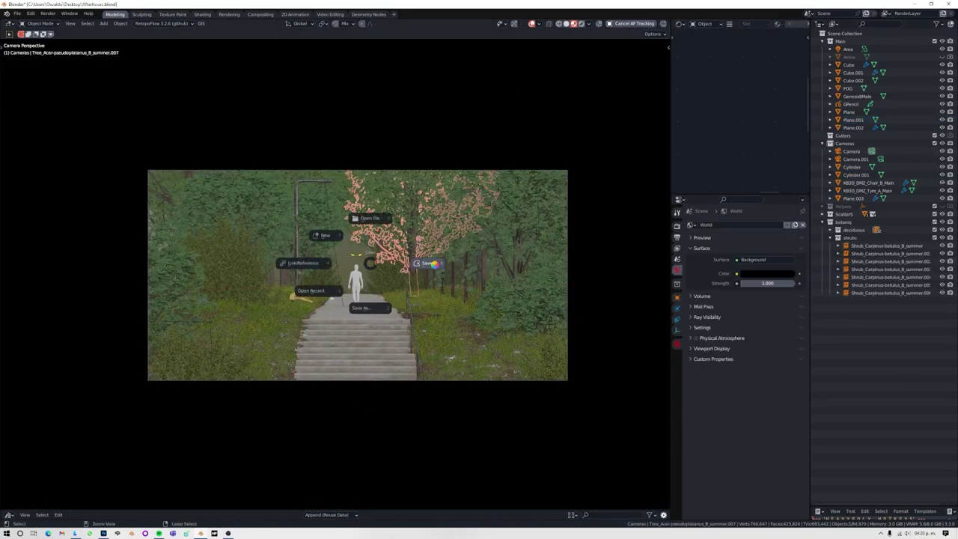
pyautogui.click(341, 307)
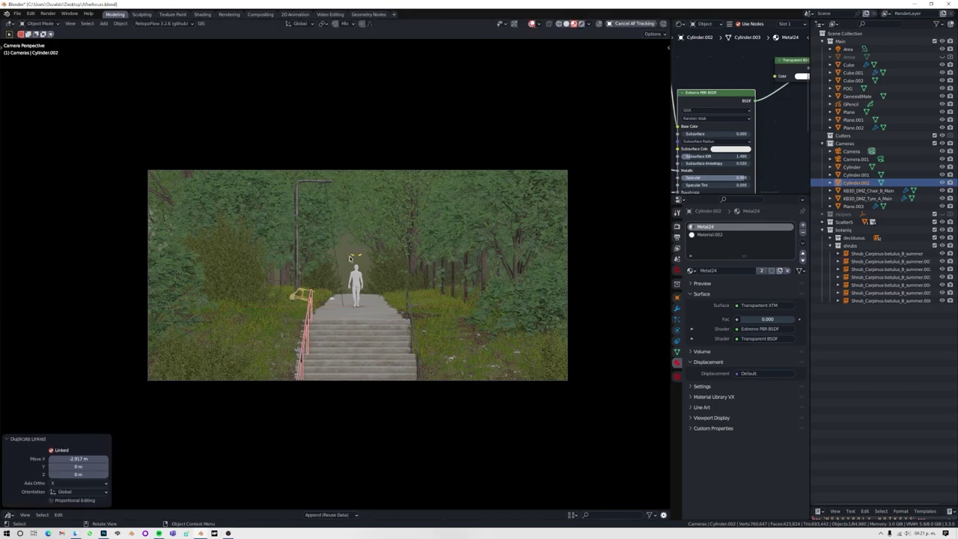
# Check the Metal24 railings in rendered view, save, and render the night image
pyautogui.click(572, 23)
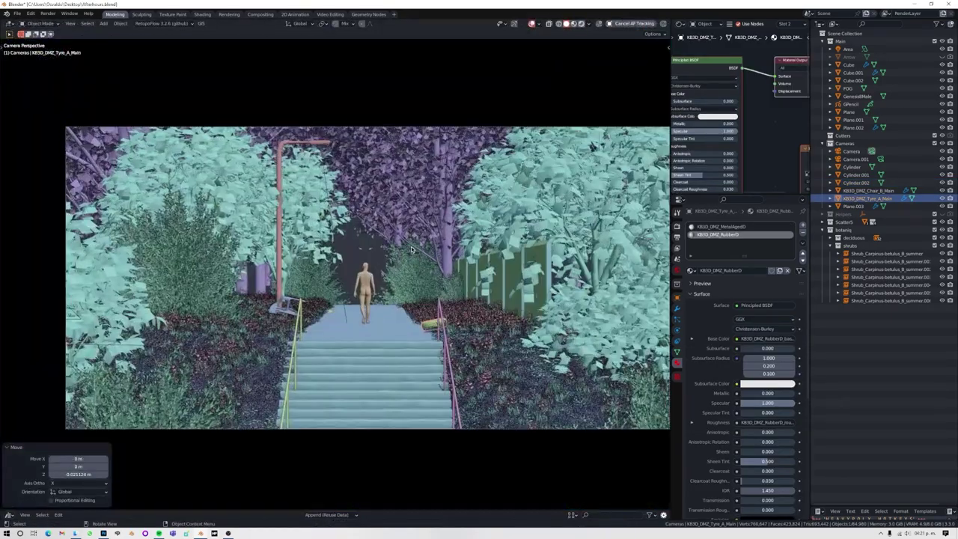
pyautogui.click(571, 23)
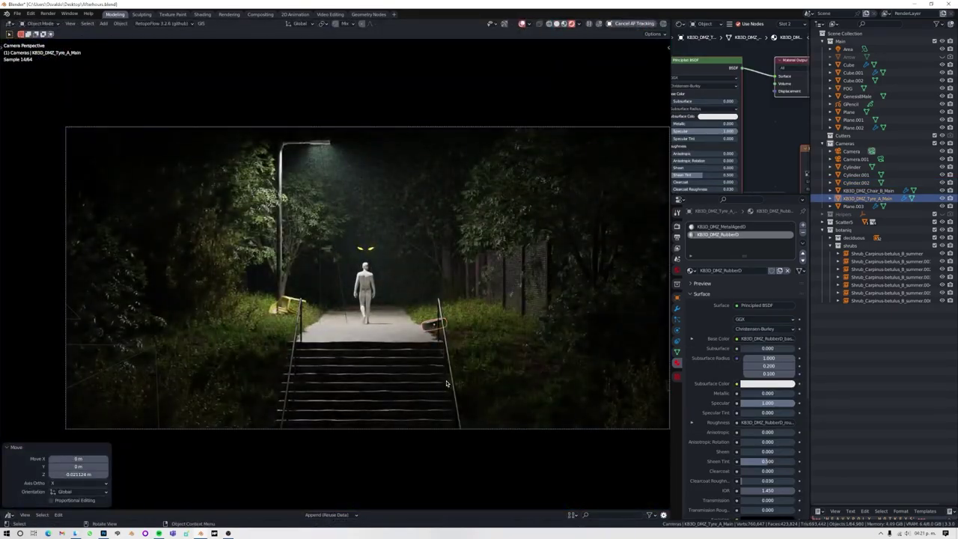
pyautogui.click(292, 378)
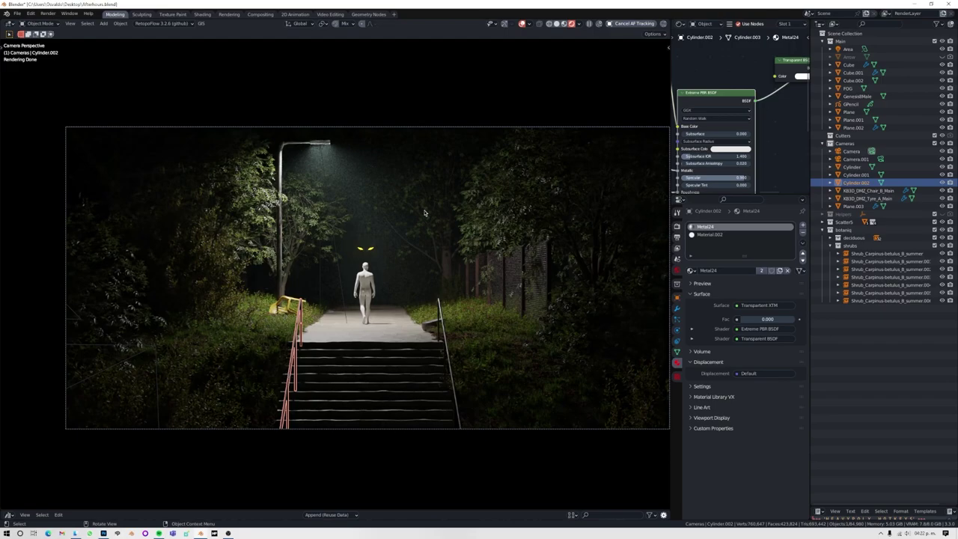
pyautogui.hotkey('ctrl', 's')
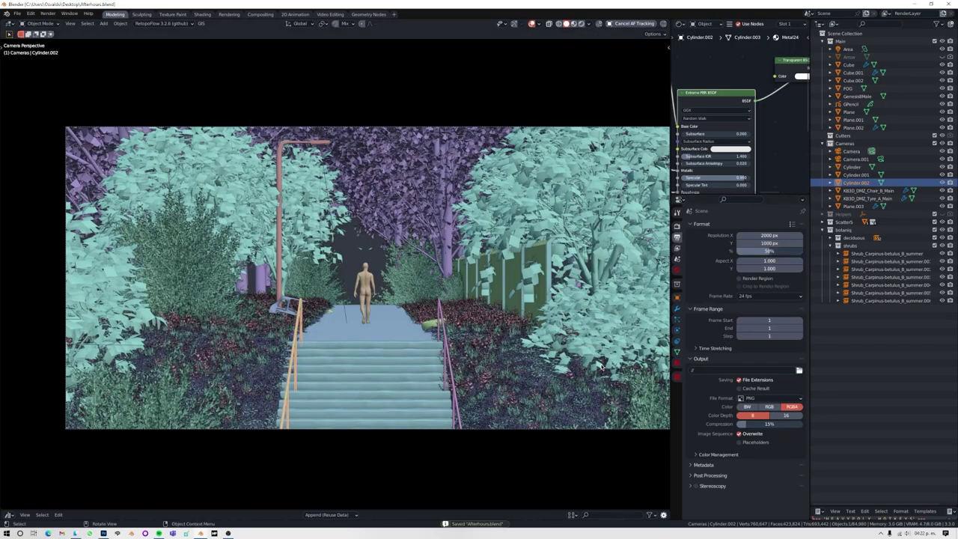
pyautogui.press('F12')
pyautogui.moveTo(526, 233); pyautogui.dragTo(465, 175)
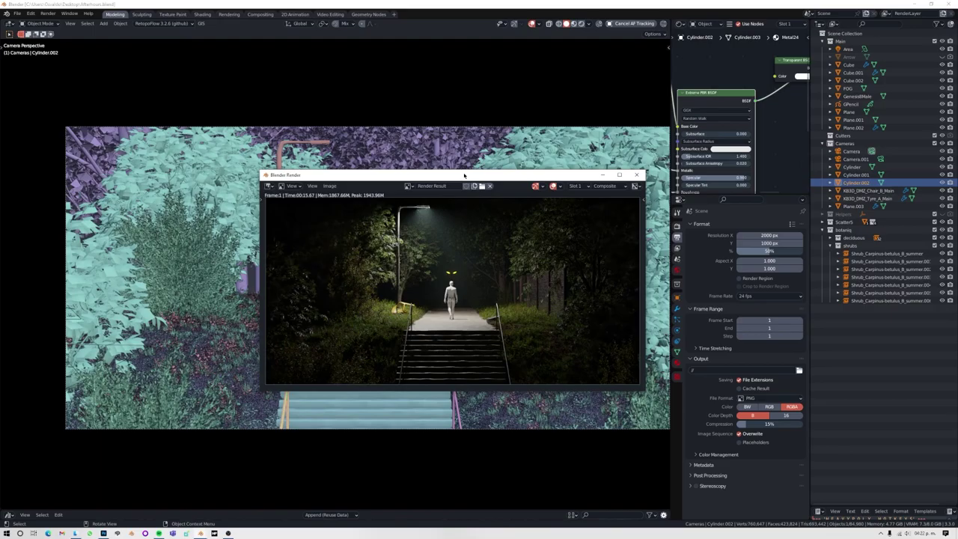
# Add a point light, move it along X, and place a linked duplicate in the shot
pyautogui.click(636, 174)
pyautogui.hotkey('shift', 'a')
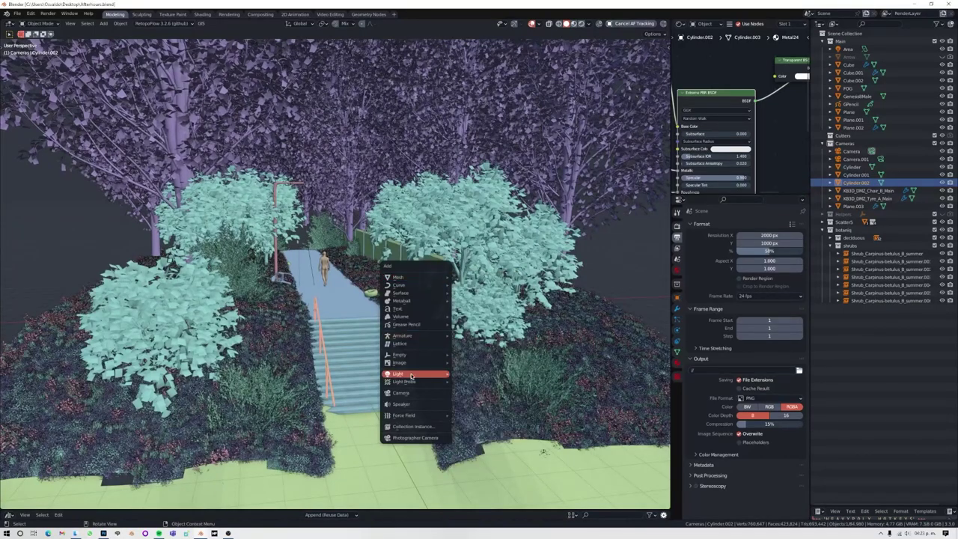
pyautogui.click(435, 393)
pyautogui.press('g')
pyautogui.press('x')
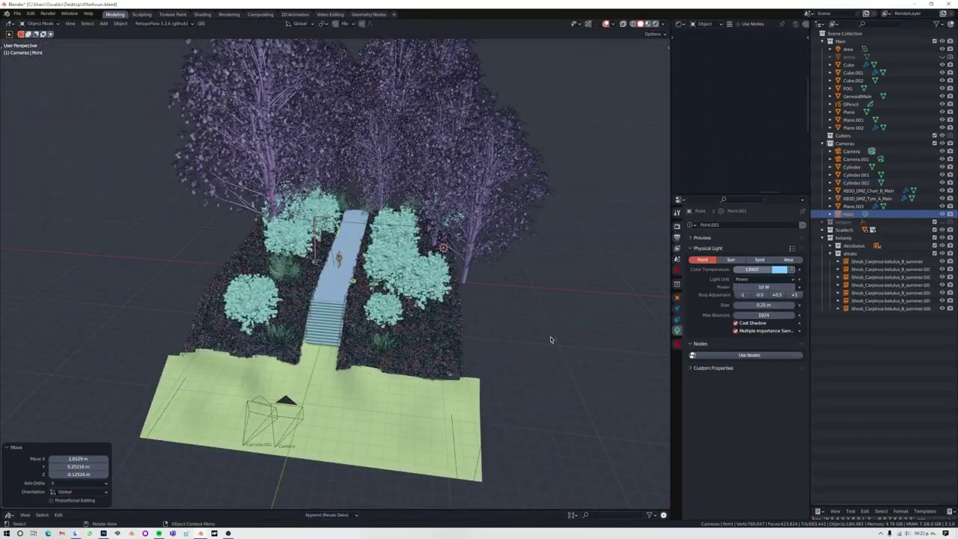
pyautogui.hotkey('alt', 'd')
pyautogui.press('KP_0')
pyautogui.click(572, 23)
pyautogui.press('KP_1')
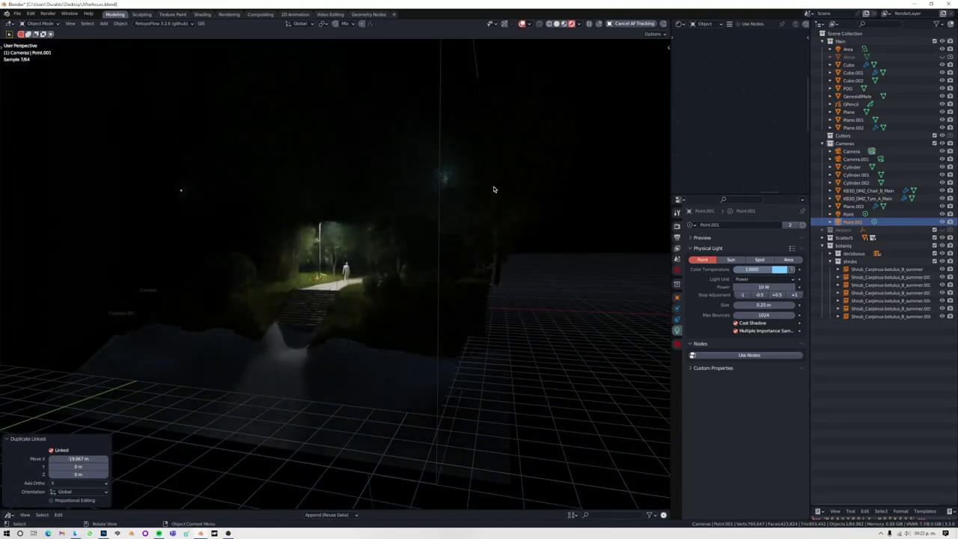
pyautogui.press('g')
pyautogui.click(239, 209)
pyautogui.press('KP_0')
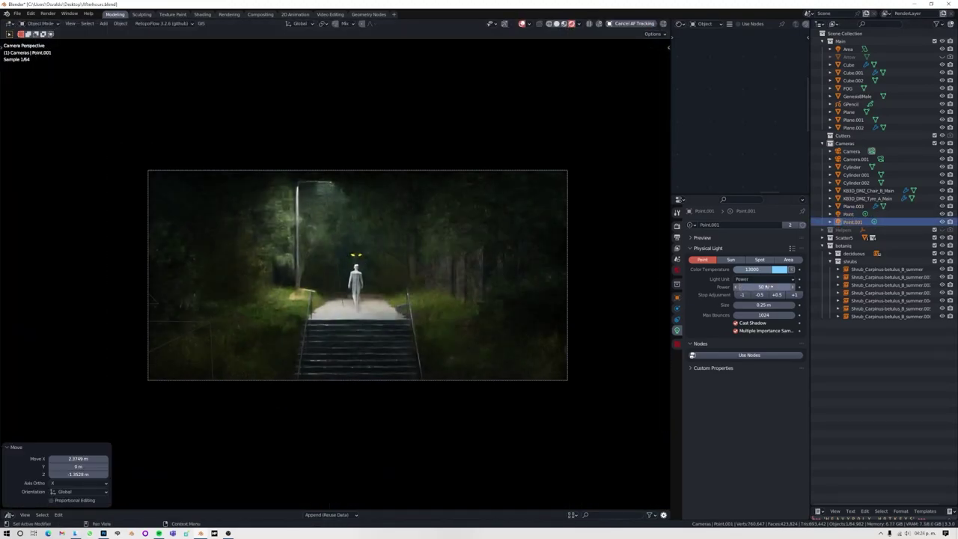
# Tint the light blue, move it along Y, then save and render the scene
pyautogui.click(780, 269)
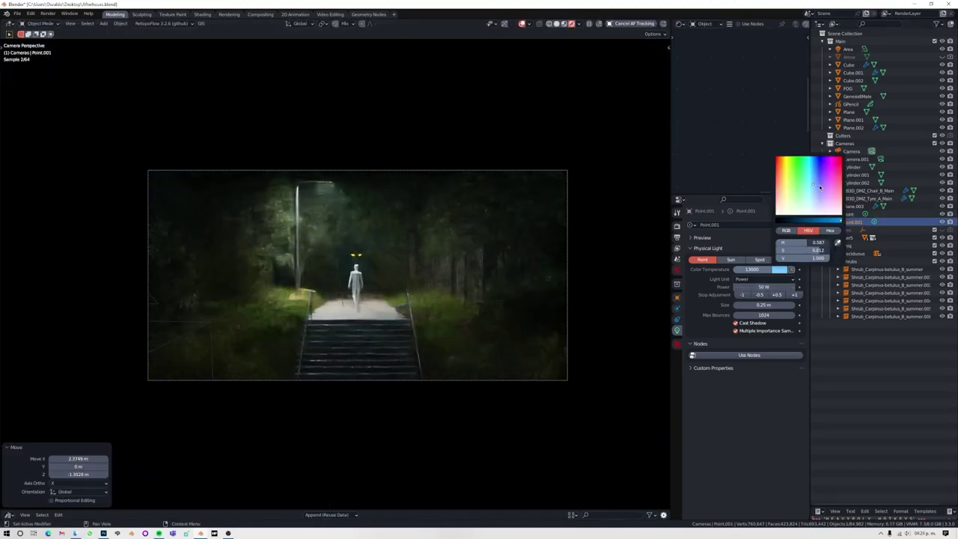
pyautogui.click(780, 269)
pyautogui.moveTo(247, 150)
pyautogui.mouseDown(button='middle')
pyautogui.moveTo(219, 142)
pyautogui.moveTo(325, 282)
pyautogui.mouseUp(button='middle')
pyautogui.press('KP_0')
pyautogui.press('g')
pyautogui.press('y')
pyautogui.click(325, 282)
pyautogui.press('KP_0')
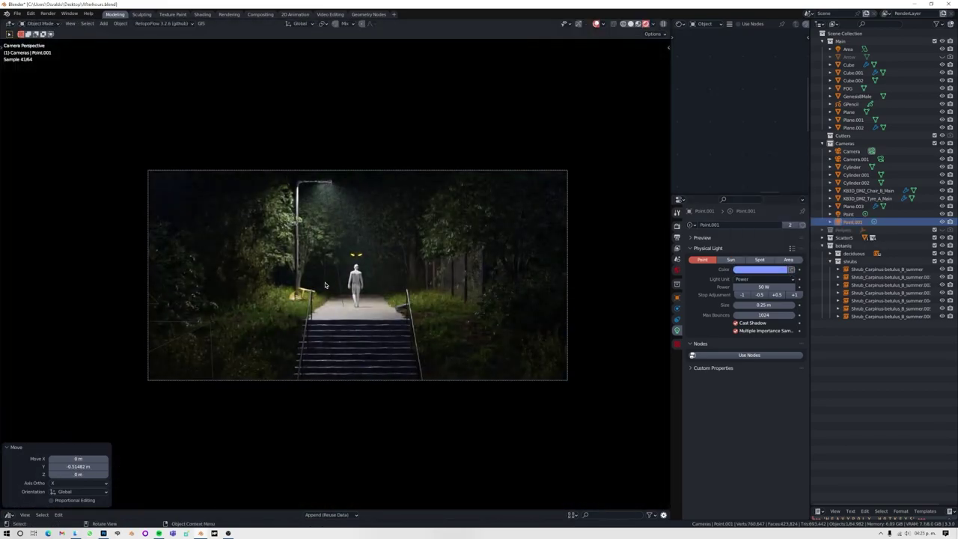
pyautogui.hotkey('ctrl', 's')
pyautogui.press('F12')
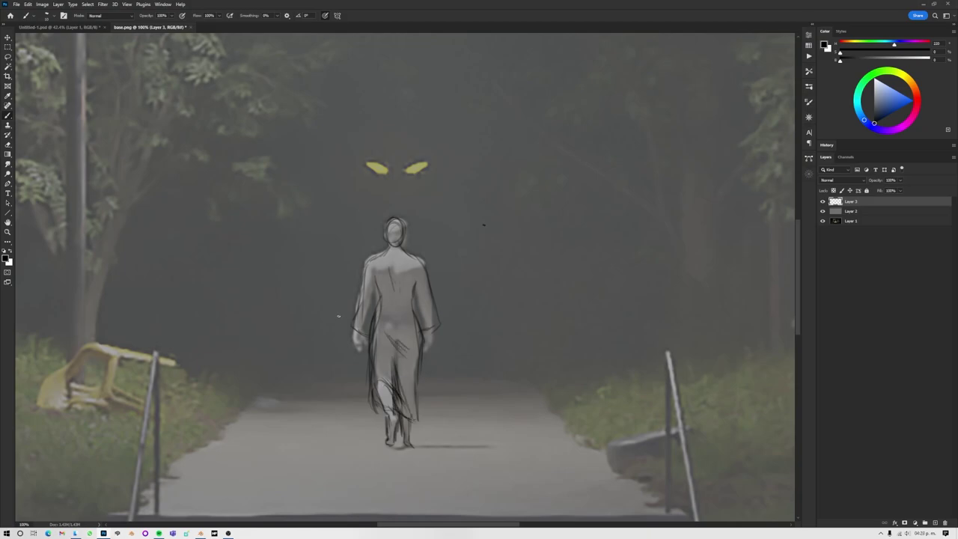
# Draw a long hair strand ending in a curl down from the figure's head
pyautogui.moveTo(382, 221); pyautogui.dragTo(463, 425)
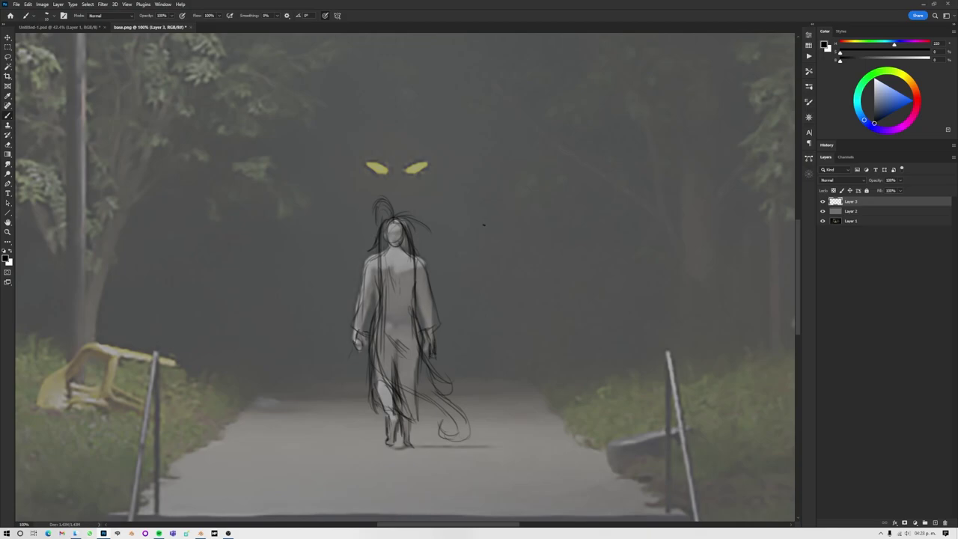
# Hide the park photo so the sketch sits on plain grey, and erase stray lines on the figure
pyautogui.keyDown('alt'); pyautogui.click(823, 201); pyautogui.keyUp('alt')
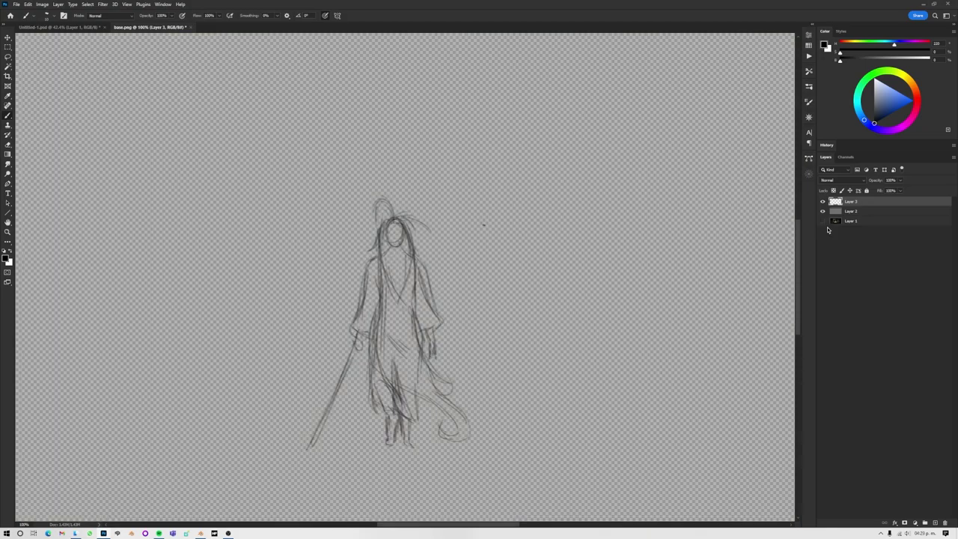
pyautogui.click(823, 211)
pyautogui.press('e')
pyautogui.keyDown('alt'); pyautogui.moveTo(389, 278); pyautogui.dragTo(393, 283, button='right'); pyautogui.keyUp('alt')
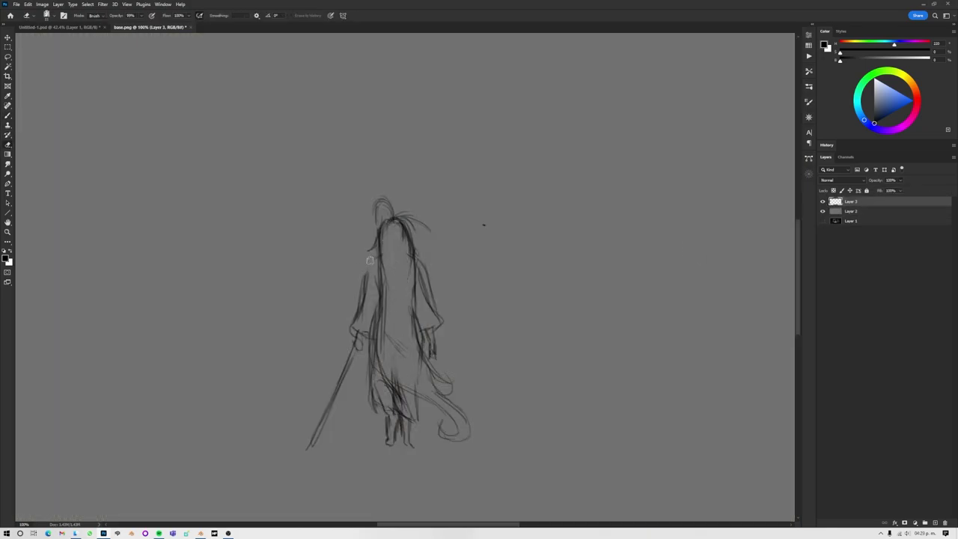
pyautogui.press('b')
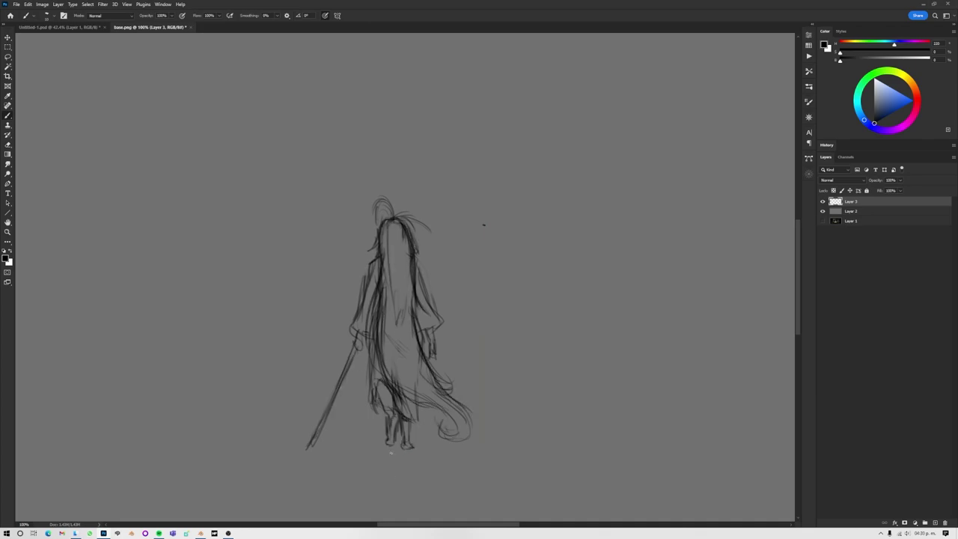
# On a new Layer 4, ink dark hair strands down the back and a small arc at the crown
pyautogui.hotkey('ctrl', 'shift', 'alt', 'n')
pyautogui.keyDown('alt'); pyautogui.scroll(3, 400, 263); pyautogui.keyUp('alt')
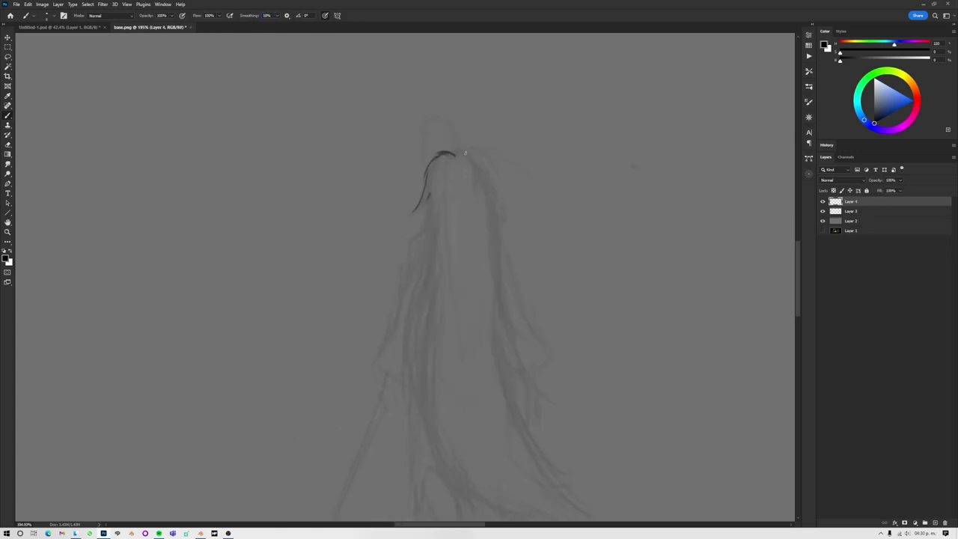
pyautogui.moveTo(434, 324); pyautogui.dragTo(412, 98)
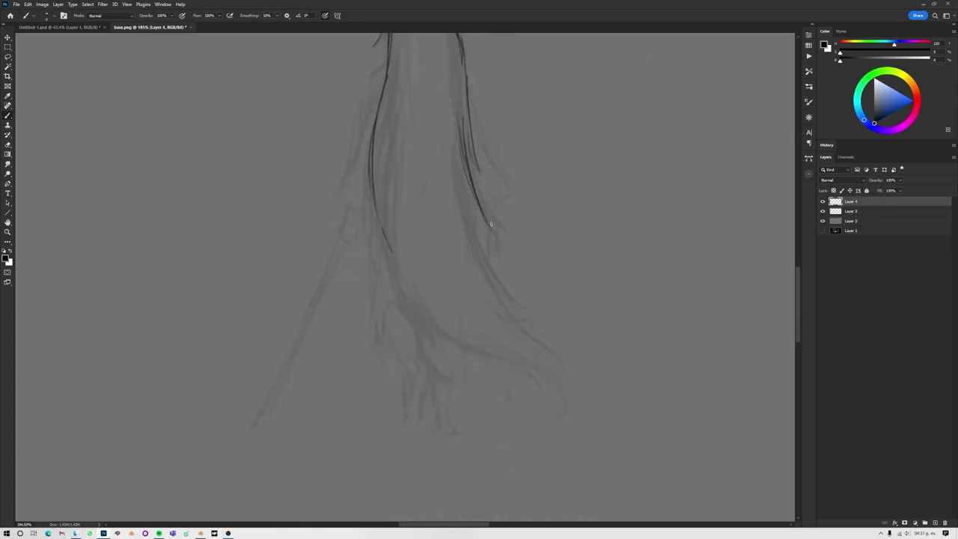
pyautogui.moveTo(345, 173); pyautogui.dragTo(401, 279)
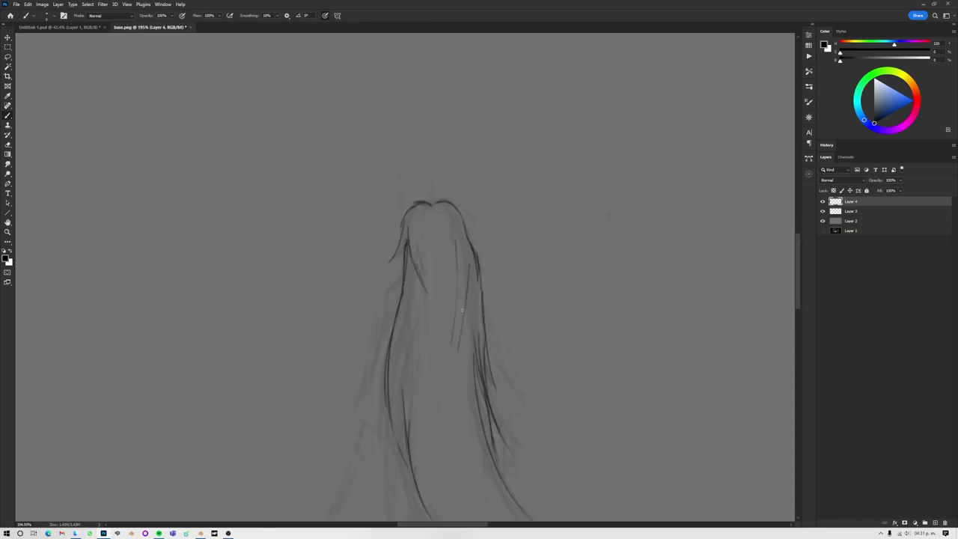
pyautogui.moveTo(462, 309); pyautogui.dragTo(442, 450)
pyautogui.moveTo(431, 240); pyautogui.dragTo(407, 237)
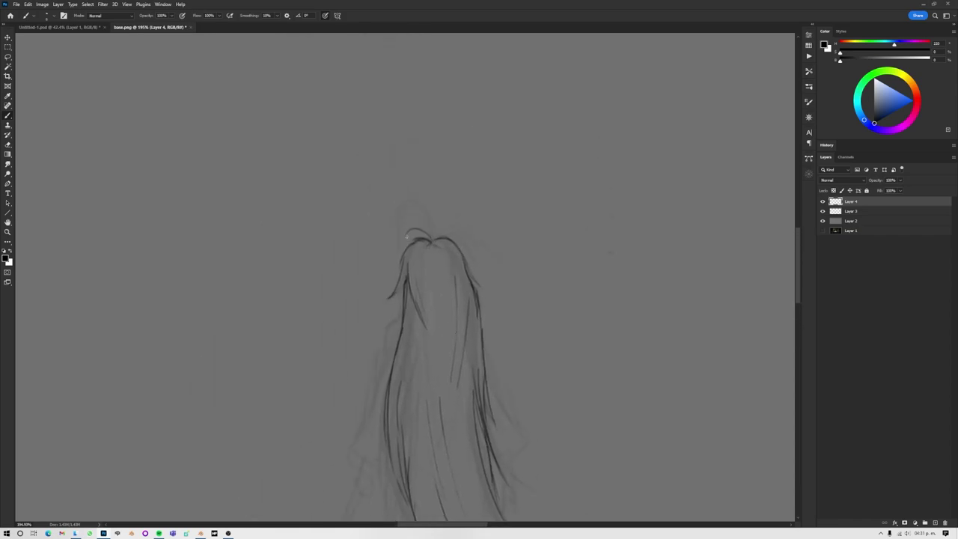
pyautogui.scroll(-5, 464, 227)
pyautogui.moveTo(371, 318); pyautogui.dragTo(324, 289)
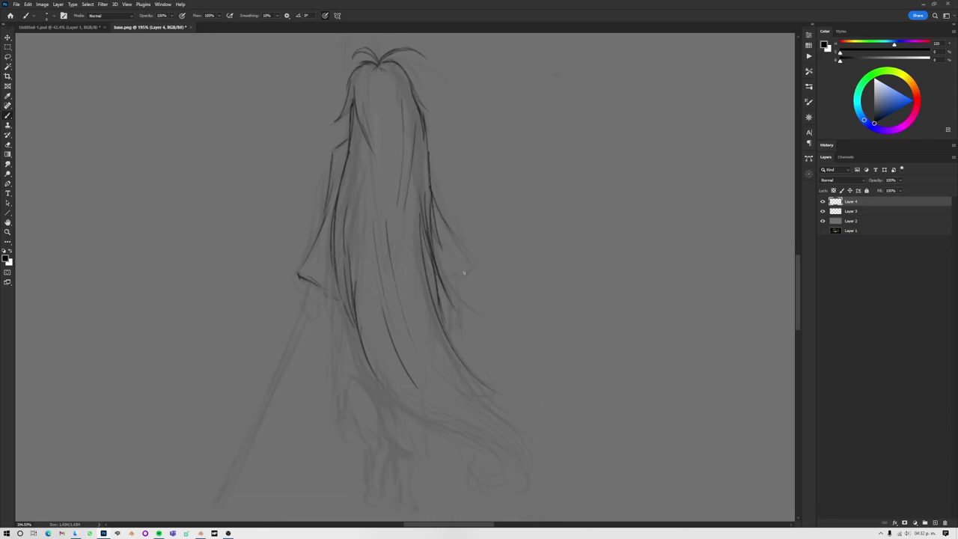
# Add fold strokes to both sleeves and draw the long lower hair curve with a curled tip
pyautogui.moveTo(459, 256); pyautogui.dragTo(445, 266)
pyautogui.moveTo(313, 262); pyautogui.dragTo(323, 271)
pyautogui.moveTo(332, 316); pyautogui.dragTo(307, 196)
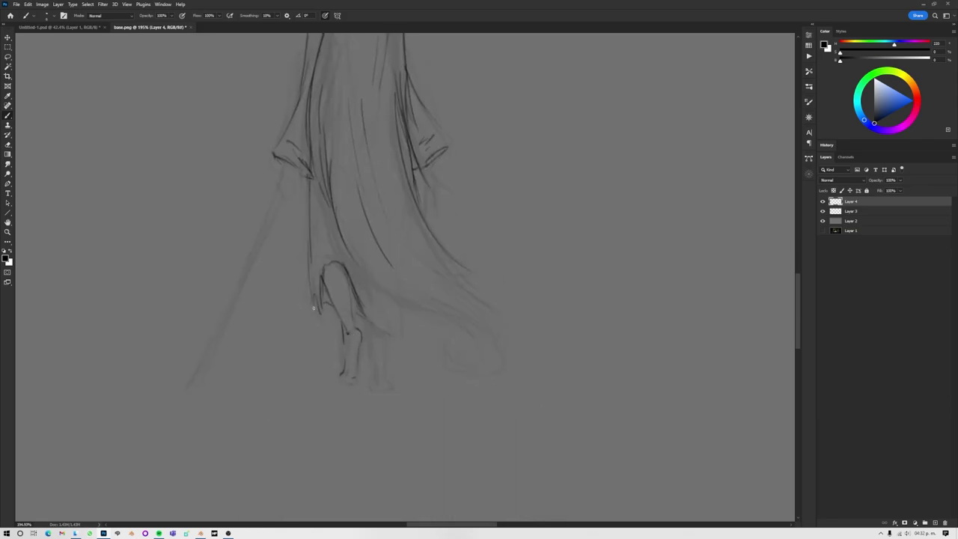
pyautogui.moveTo(314, 308); pyautogui.dragTo(212, 278)
pyautogui.moveTo(269, 266)
pyautogui.mouseDown()
pyautogui.moveTo(395, 288)
pyautogui.moveTo(379, 336)
pyautogui.mouseUp()
pyautogui.moveTo(332, 259)
pyautogui.mouseDown()
pyautogui.moveTo(343, 281)
pyautogui.moveTo(444, 286)
pyautogui.mouseUp()
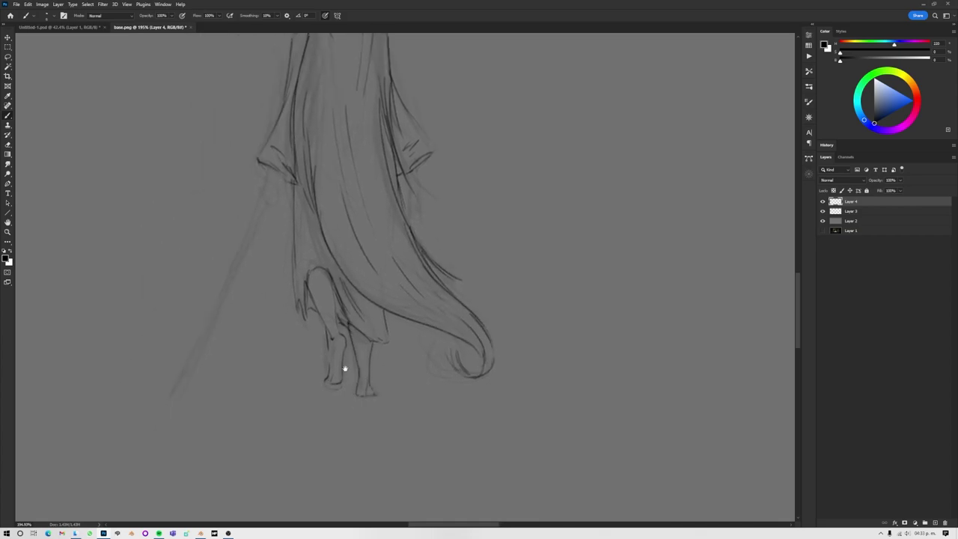
# Turn the canvas upside down to ink a straight sword blade, then rotate it back upright
pyautogui.moveTo(323, 273); pyautogui.dragTo(342, 318)
pyautogui.moveTo(358, 370); pyautogui.dragTo(387, 500)
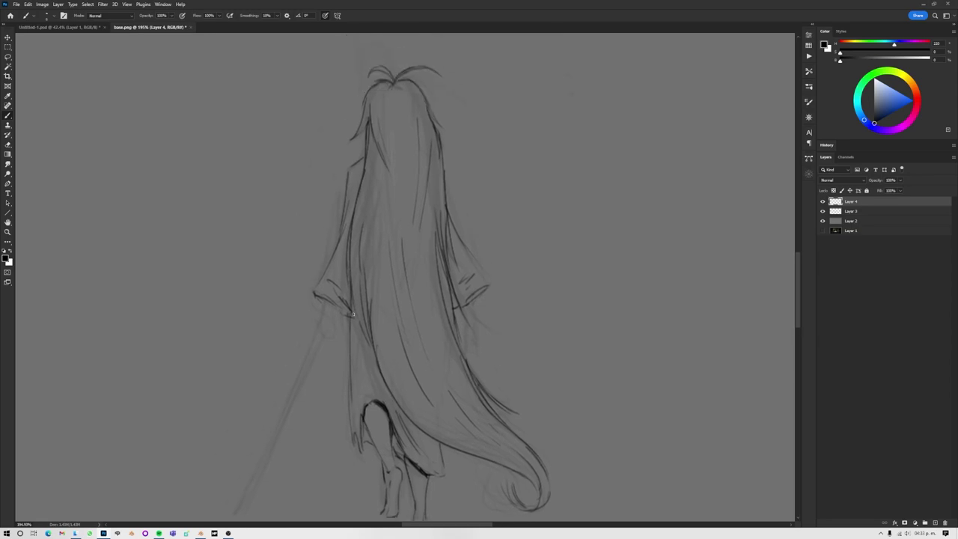
pyautogui.moveTo(364, 161); pyautogui.dragTo(385, 175)
pyautogui.moveTo(433, 407); pyautogui.dragTo(486, 347)
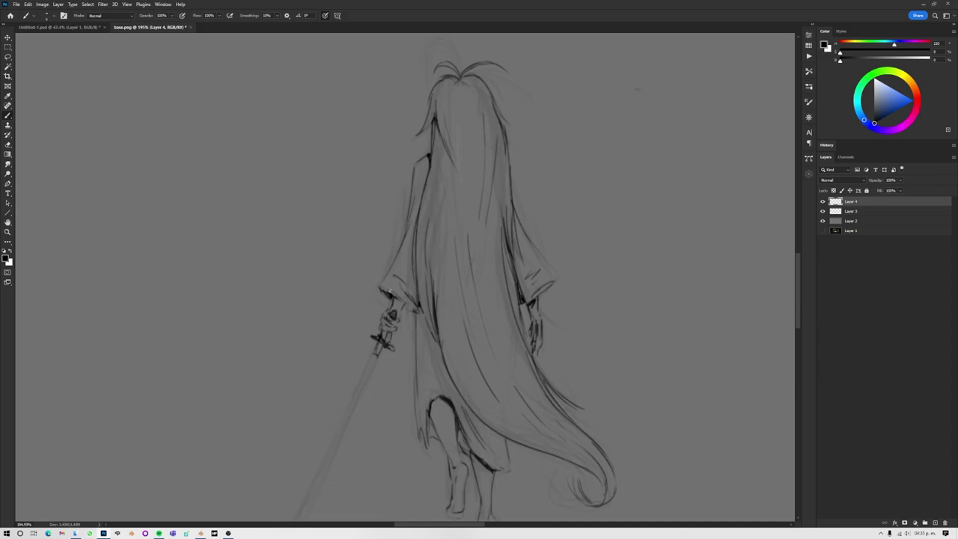
pyautogui.moveTo(388, 293); pyautogui.dragTo(385, 297)
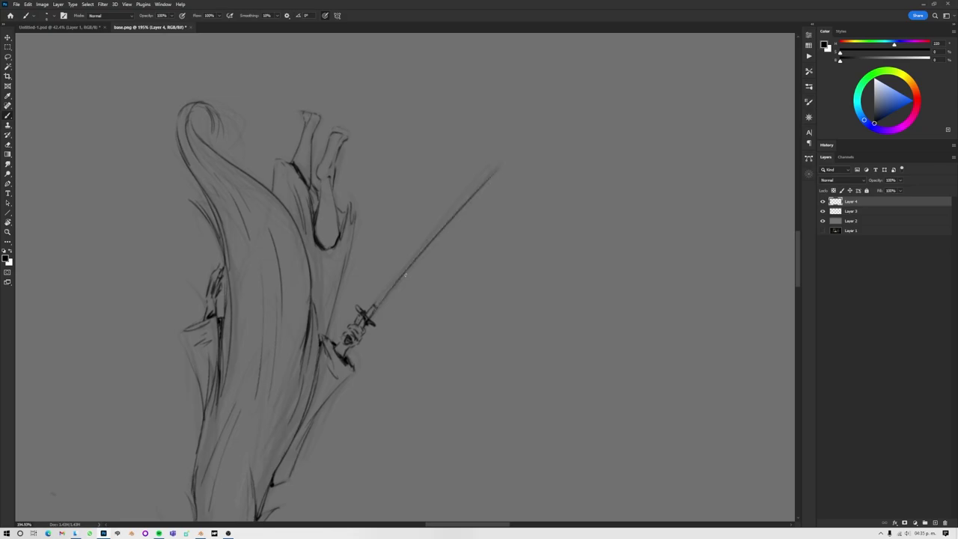
pyautogui.moveTo(504, 160); pyautogui.dragTo(386, 288)
pyautogui.moveTo(568, 116)
pyautogui.mouseDown()
pyautogui.moveTo(488, 299)
pyautogui.moveTo(452, 278)
pyautogui.mouseUp()
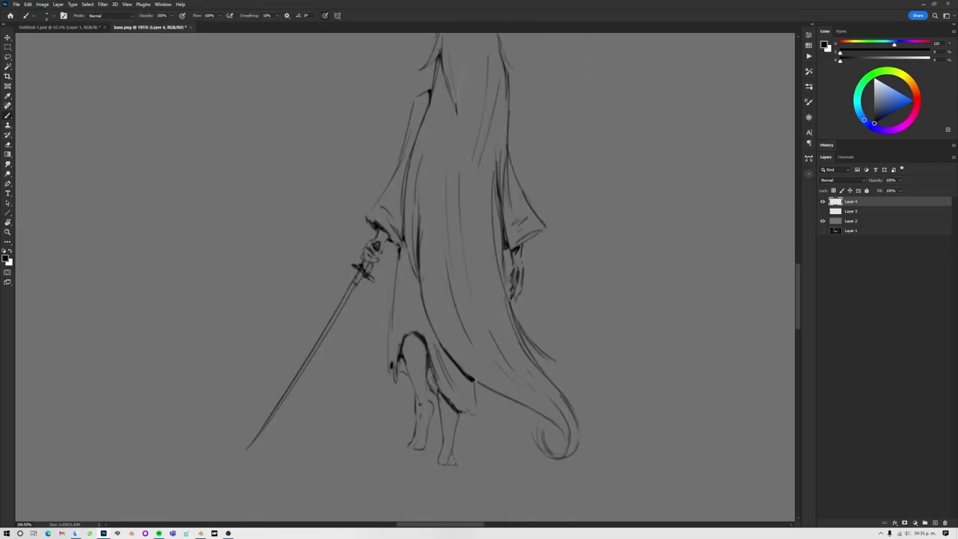
pyautogui.scroll(3, 457, 404)
pyautogui.moveTo(457, 405); pyautogui.dragTo(563, 244)
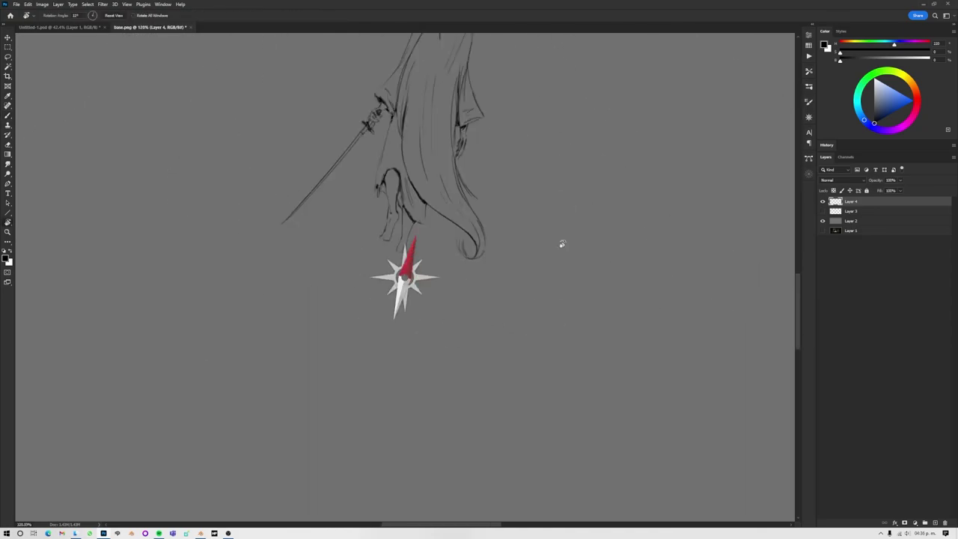
pyautogui.scroll(2, 524, 314)
pyautogui.scroll(2, 496, 420)
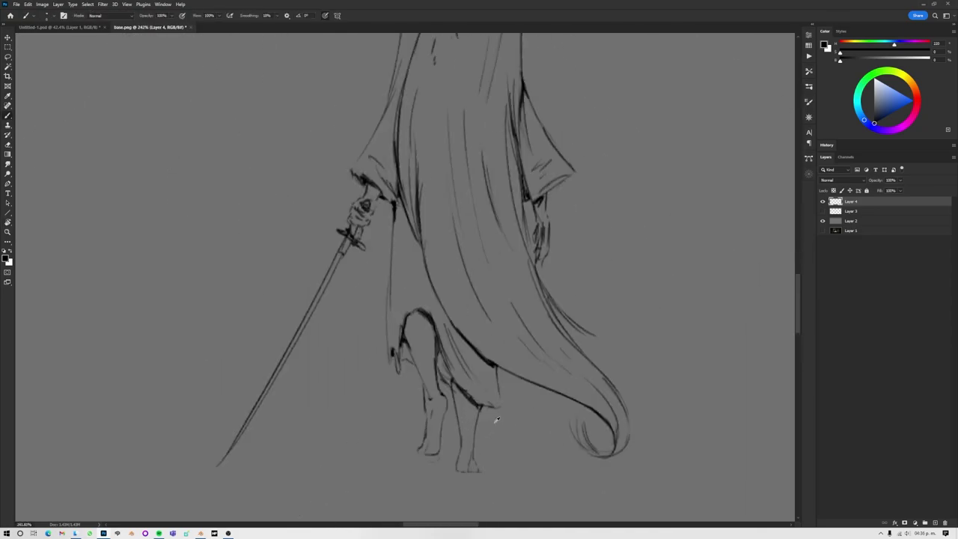
pyautogui.keyDown('alt'); pyautogui.scroll(1, 496, 420); pyautogui.keyUp('alt')
pyautogui.scroll(2, 434, 289)
pyautogui.scroll(3, 434, 289)
pyautogui.scroll(2, 448, 169)
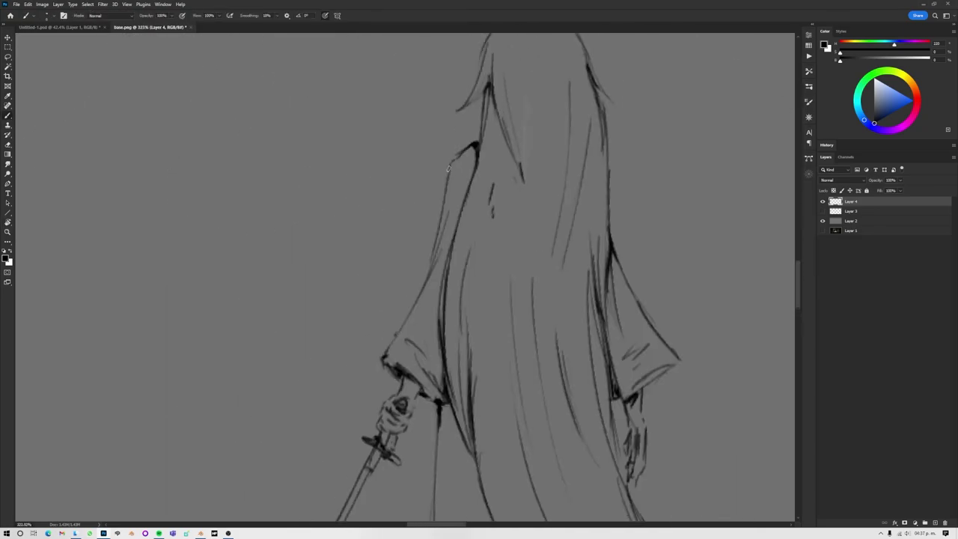
pyautogui.keyDown('alt'); pyautogui.scroll(-5, 448, 169); pyautogui.keyUp('alt')
pyautogui.keyDown('alt'); pyautogui.scroll(5, 646, 342); pyautogui.keyUp('alt')
pyautogui.scroll(-5, 407, 288)
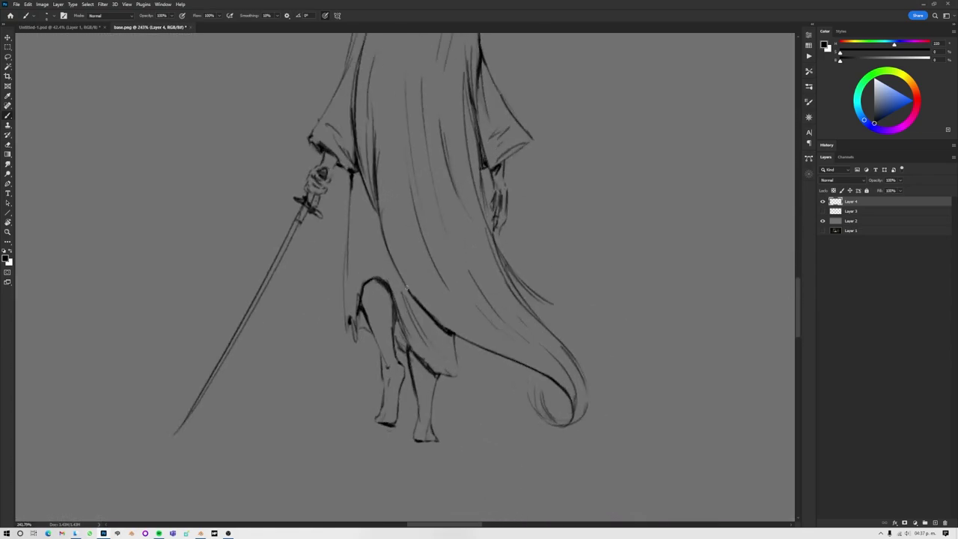
pyautogui.keyDown('alt'); pyautogui.scroll(-5, 408, 287); pyautogui.keyUp('alt')
pyautogui.keyDown('alt'); pyautogui.scroll(5, 549, 413); pyautogui.keyUp('alt')
pyautogui.scroll(1, 550, 413)
pyautogui.keyDown('alt'); pyautogui.scroll(-4, 571, 295); pyautogui.keyUp('alt')
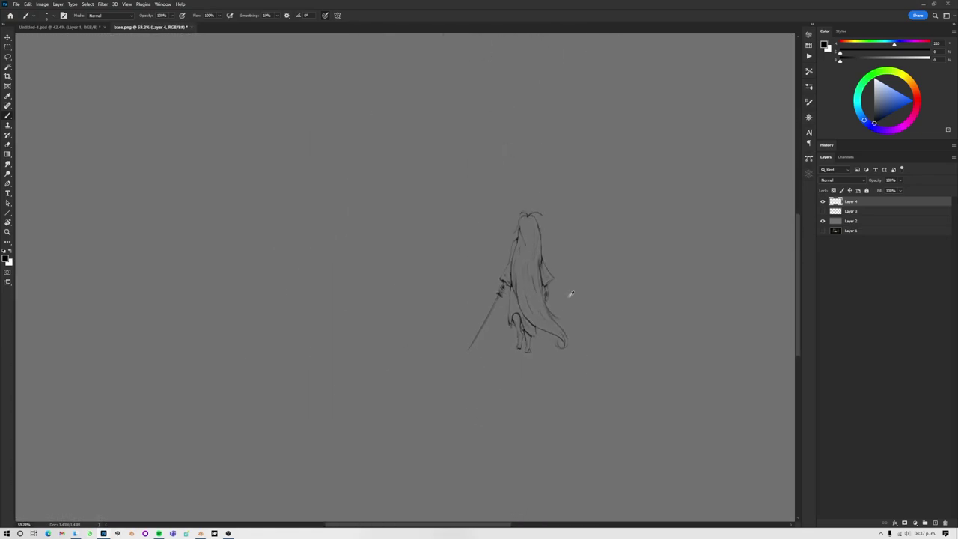
pyautogui.keyDown('alt'); pyautogui.scroll(4, 571, 294); pyautogui.keyUp('alt')
# Fill the figure light blue on a new Layer 5 below the sketch, and cut the excess above the hood
pyautogui.hotkey('ctrl', 'shift', 'alt', 'n')
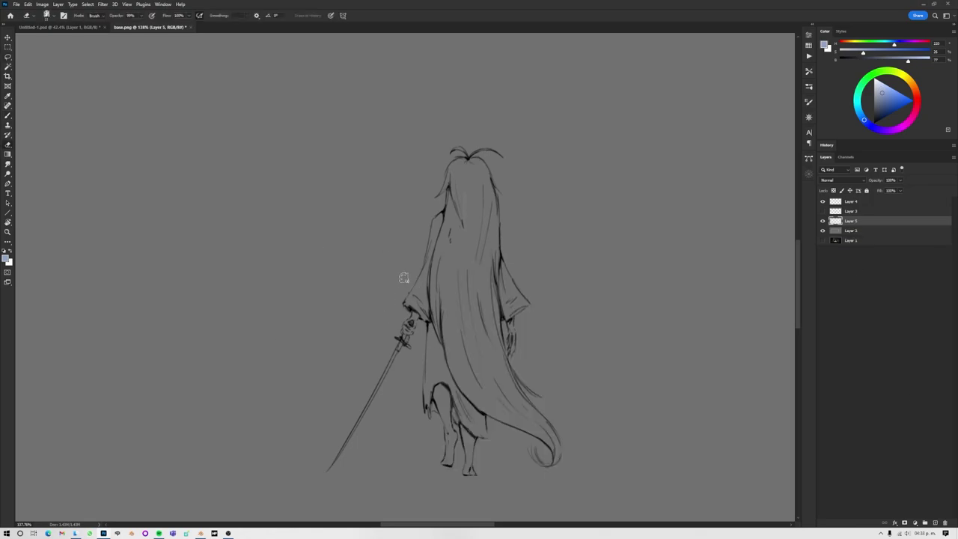
pyautogui.press('l')
pyautogui.moveTo(404, 278); pyautogui.dragTo(408, 285)
pyautogui.hotkey('alt', 'BackSpace')
pyautogui.keyDown('alt'); pyautogui.scroll(3, 327, 443); pyautogui.keyUp('alt')
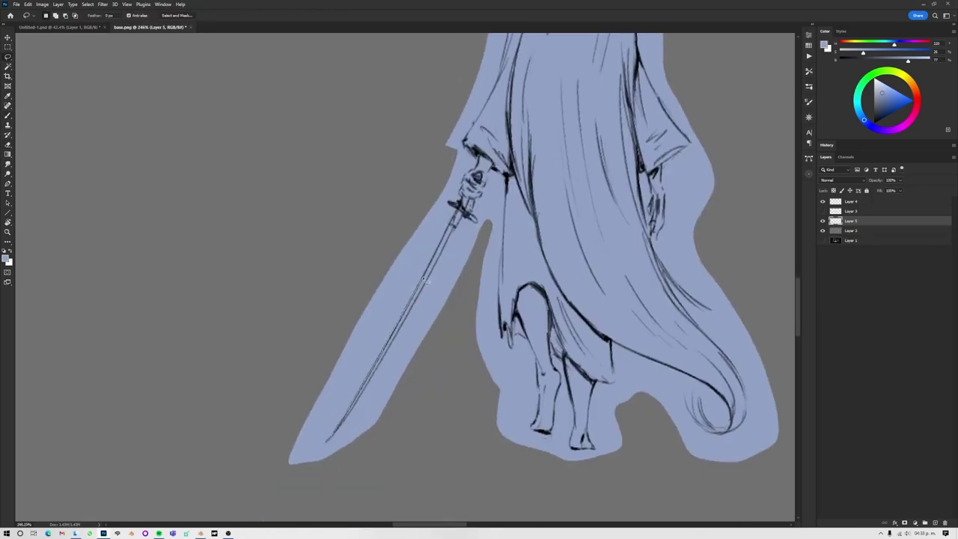
pyautogui.scroll(5, 468, 247)
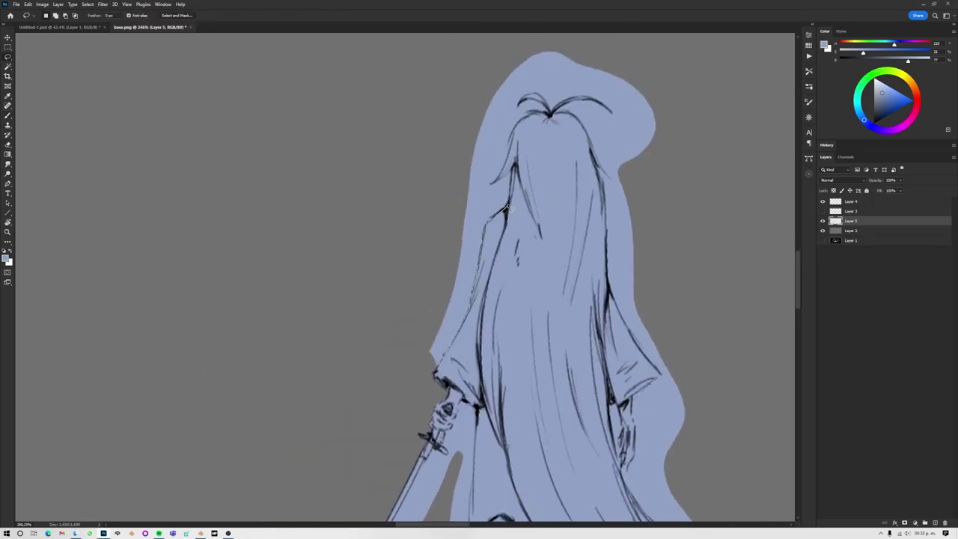
pyautogui.moveTo(507, 209); pyautogui.dragTo(551, 215)
pyautogui.moveTo(508, 242); pyautogui.dragTo(508, 241)
pyautogui.press('Delete')
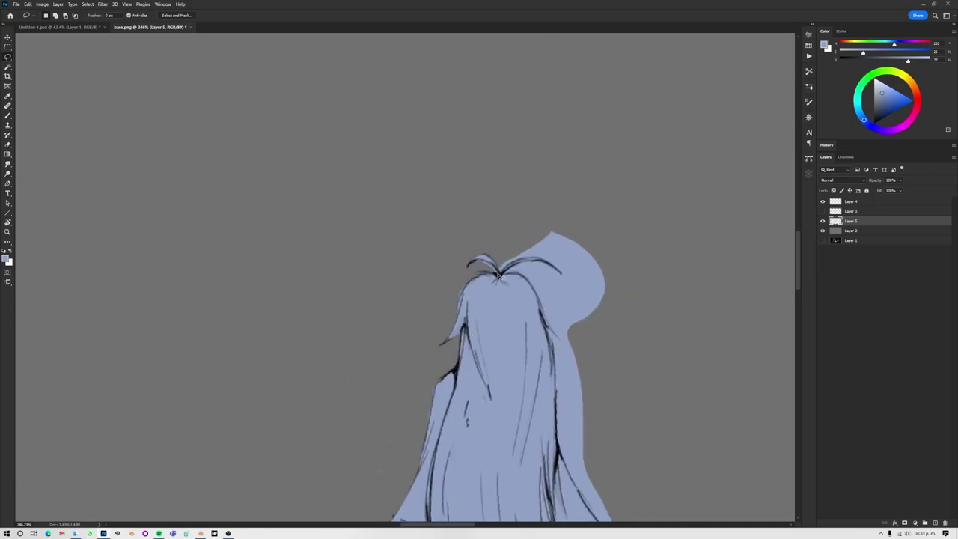
# Remove the excess fill around the hood's right side and clean up its edge
pyautogui.scroll(-3, 449, 267)
pyautogui.scroll(2, 396, 267)
pyautogui.moveTo(442, 278); pyautogui.dragTo(413, 195)
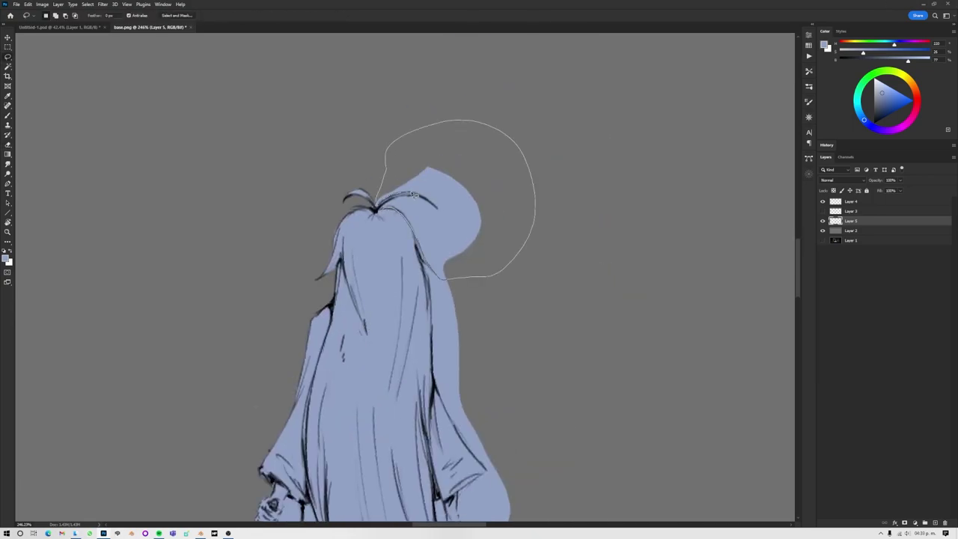
pyautogui.press('Delete')
pyautogui.hotkey('ctrl', 'd')
pyautogui.press('b')
pyautogui.moveTo(493, 455); pyautogui.dragTo(396, 290)
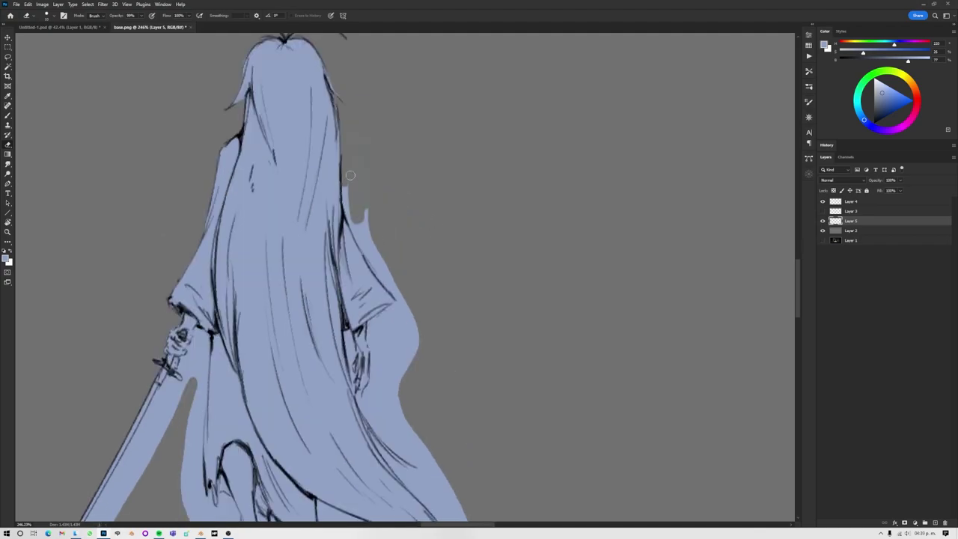
# Lasso and delete the excess blue fill around the sword
pyautogui.press('l')
pyautogui.scroll(-5, 396, 290)
pyautogui.moveTo(424, 187); pyautogui.dragTo(452, 408)
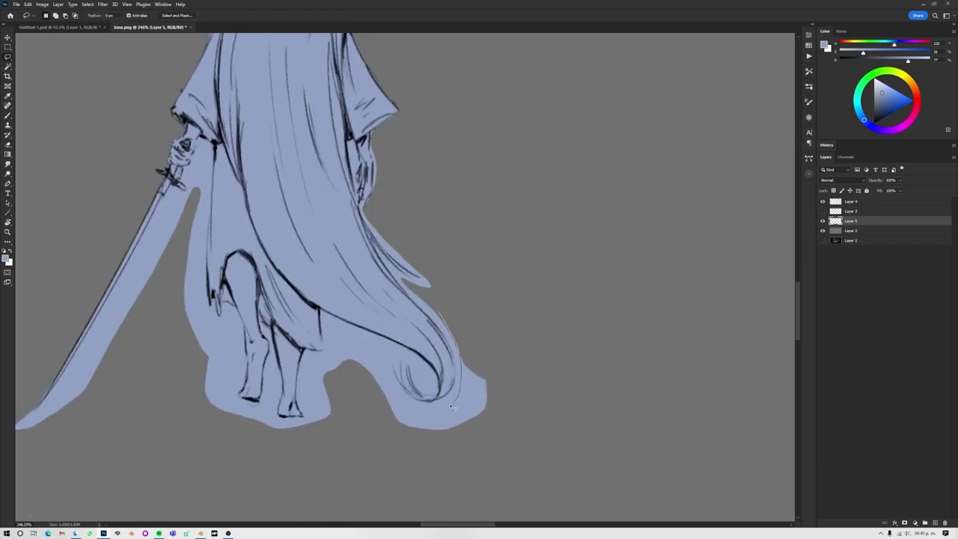
pyautogui.scroll(2, 307, 422)
pyautogui.keyDown('ctrl'); pyautogui.hscroll(-3, 179, 442); pyautogui.keyUp('ctrl')
pyautogui.moveTo(322, 258); pyautogui.dragTo(220, 464)
pyautogui.press('Delete')
pyautogui.hotkey('ctrl', 'd')
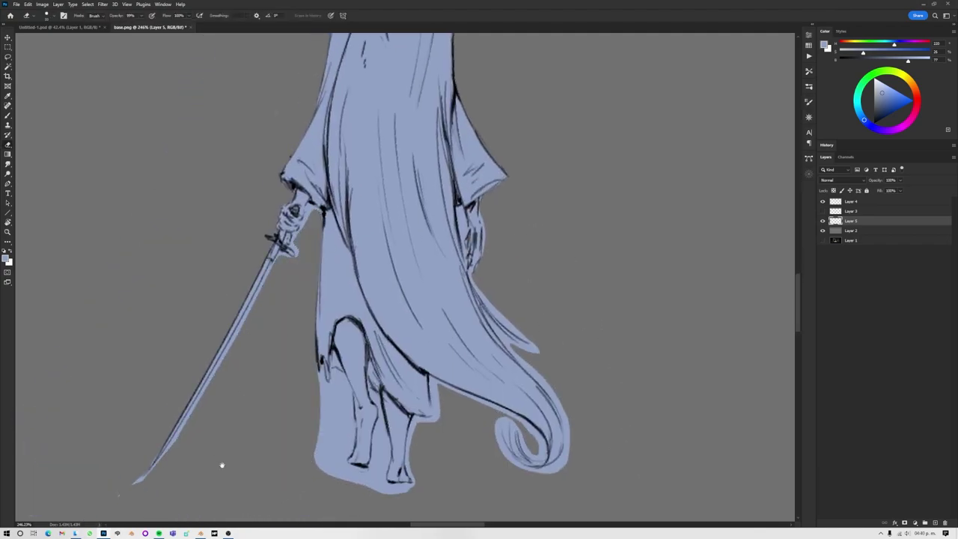
# Erase the leftover blue fill around the legs
pyautogui.scroll(2, 301, 379)
pyautogui.press('e')
pyautogui.scroll(2, 324, 311)
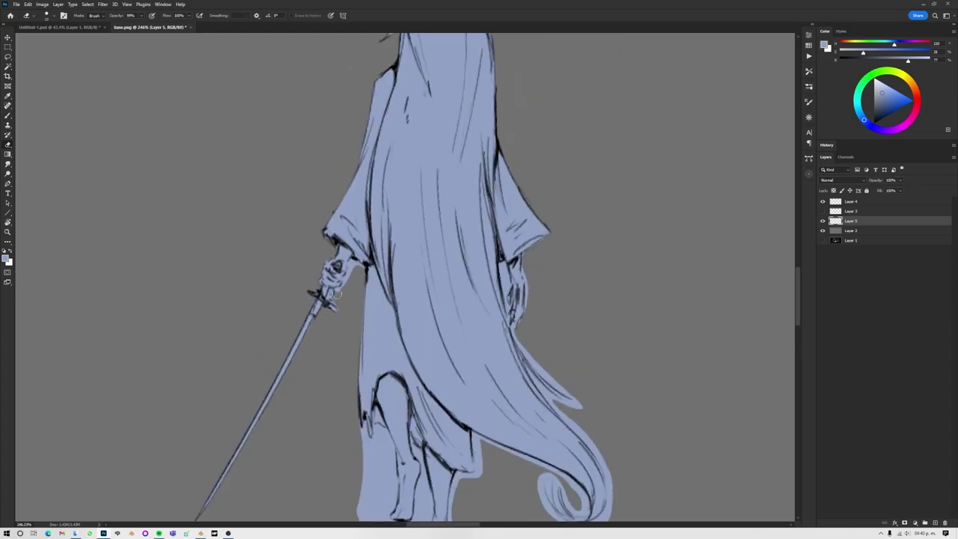
pyautogui.scroll(-4, 336, 295)
pyautogui.hscroll(1, 336, 294)
pyautogui.moveTo(329, 269); pyautogui.dragTo(337, 367)
pyautogui.moveTo(315, 292)
pyautogui.mouseDown()
pyautogui.moveTo(329, 359)
pyautogui.moveTo(373, 316)
pyautogui.moveTo(367, 277)
pyautogui.mouseUp()
pyautogui.scroll(1, 371, 301)
pyautogui.keyDown('ctrl'); pyautogui.hscroll(1, 371, 301); pyautogui.keyUp('ctrl')
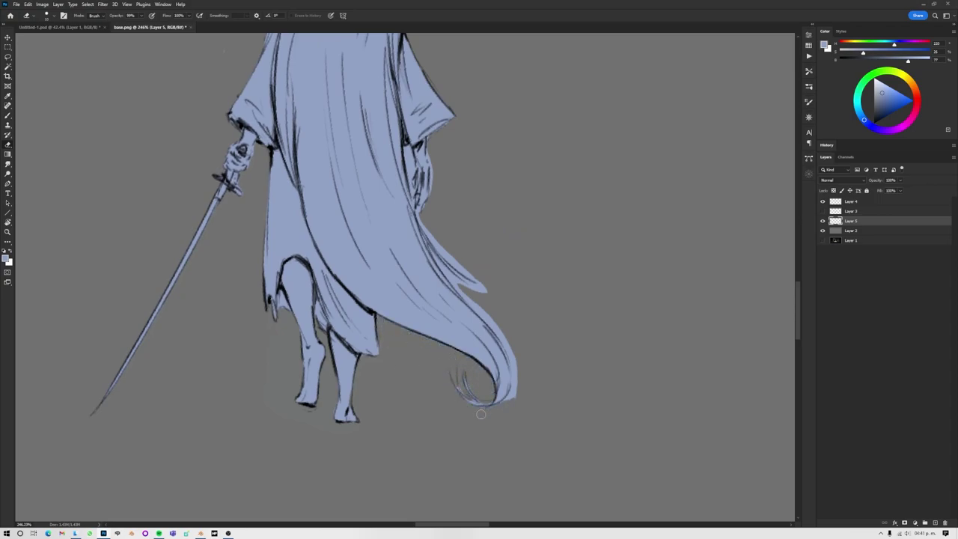
pyautogui.scroll(2, 465, 269)
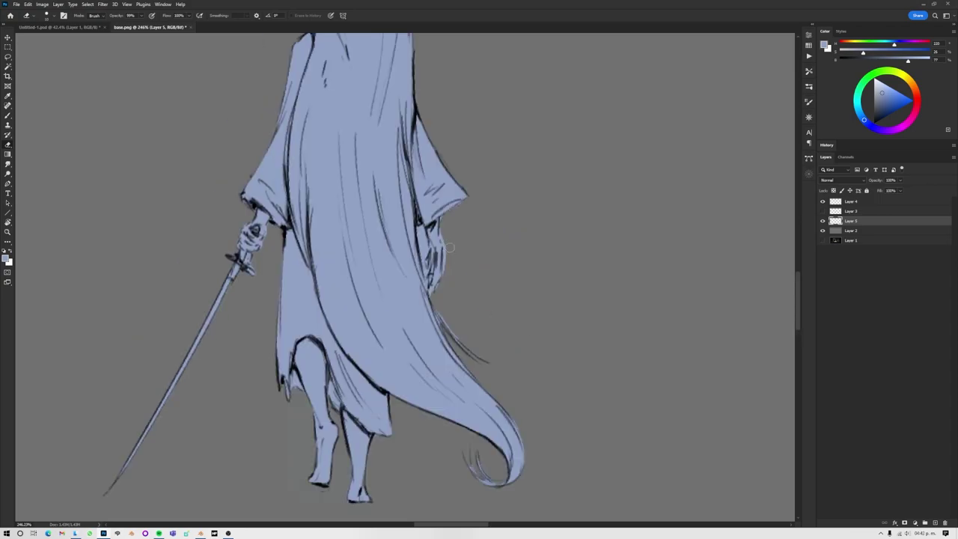
pyautogui.scroll(2, 421, 238)
pyautogui.press('b')
pyautogui.keyDown('alt'); pyautogui.scroll(-4, 574, 338); pyautogui.keyUp('alt')
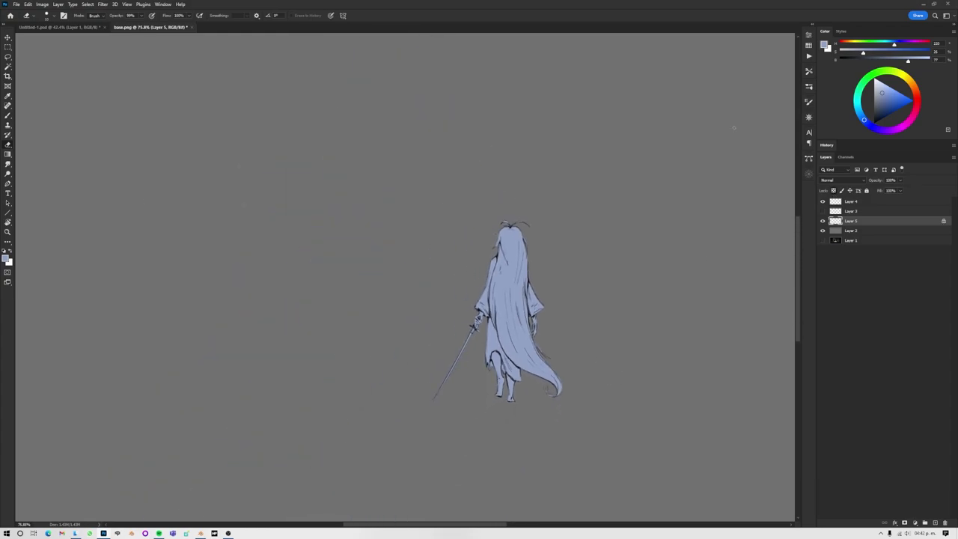
pyautogui.keyDown('alt'); pyautogui.scroll(3, 722, 166); pyautogui.keyUp('alt')
# Paint the robe green
pyautogui.moveTo(405, 179); pyautogui.dragTo(412, 247)
pyautogui.moveTo(397, 195); pyautogui.dragTo(419, 322)
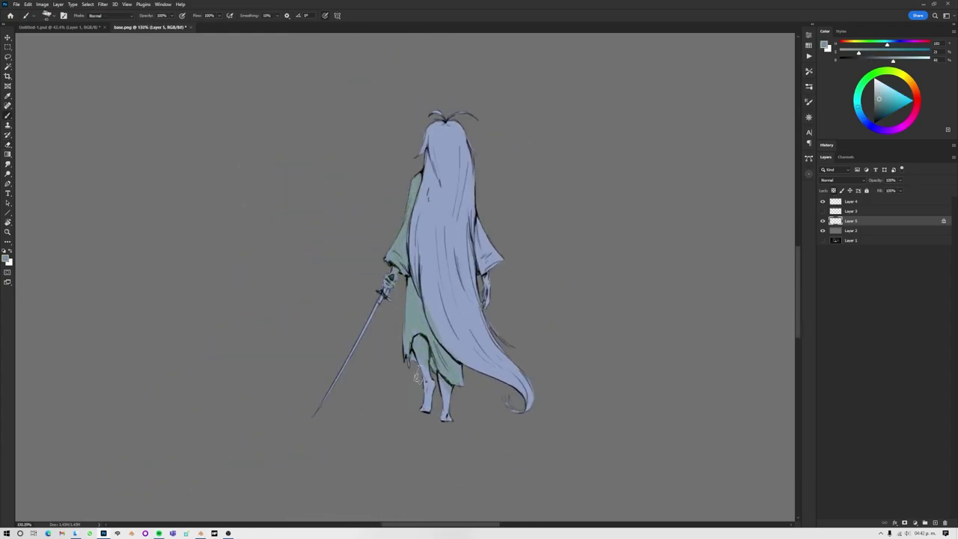
pyautogui.moveTo(479, 209); pyautogui.dragTo(490, 314)
pyautogui.keyDown('alt'); pyautogui.scroll(1, 505, 292); pyautogui.keyUp('alt')
# Switch the Color panel to a spectrum and paint the hair lavender down to the tail
pyautogui.click(953, 31)
pyautogui.click(899, 153)
pyautogui.click(936, 97)
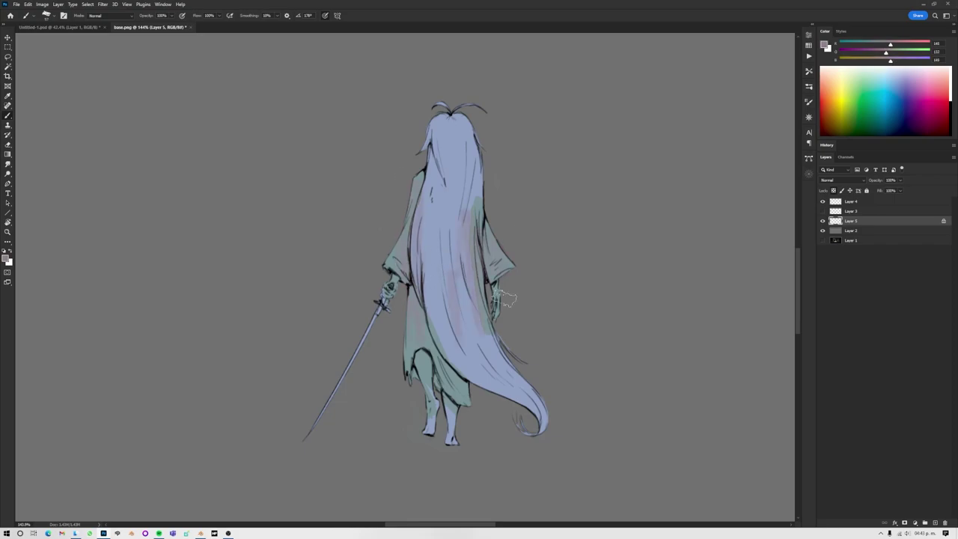
pyautogui.moveTo(449, 262); pyautogui.dragTo(487, 359)
pyautogui.moveTo(561, 332); pyautogui.dragTo(576, 391)
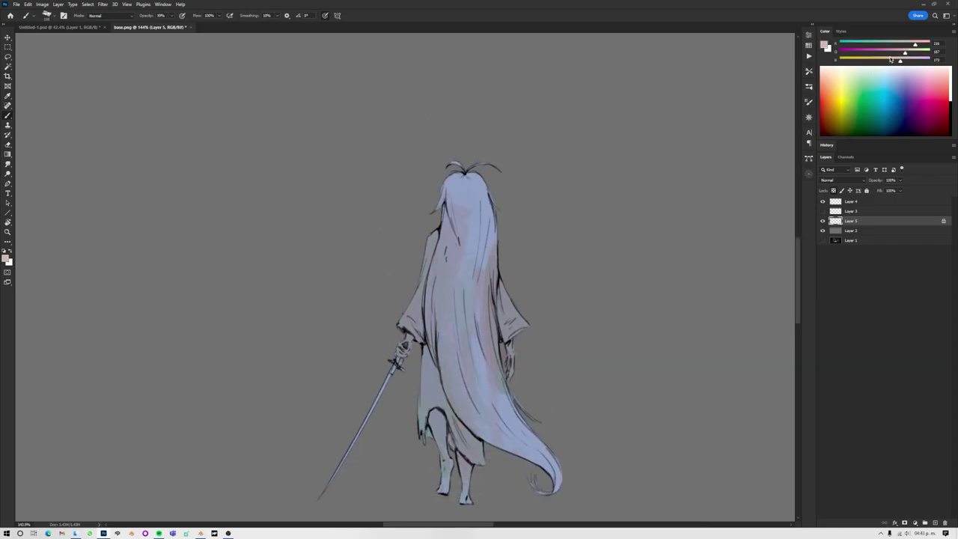
pyautogui.moveTo(470, 178); pyautogui.dragTo(473, 247)
pyautogui.moveTo(460, 210)
pyautogui.mouseDown()
pyautogui.moveTo(465, 340)
pyautogui.moveTo(445, 315)
pyautogui.mouseUp()
pyautogui.moveTo(483, 247); pyautogui.dragTo(501, 390)
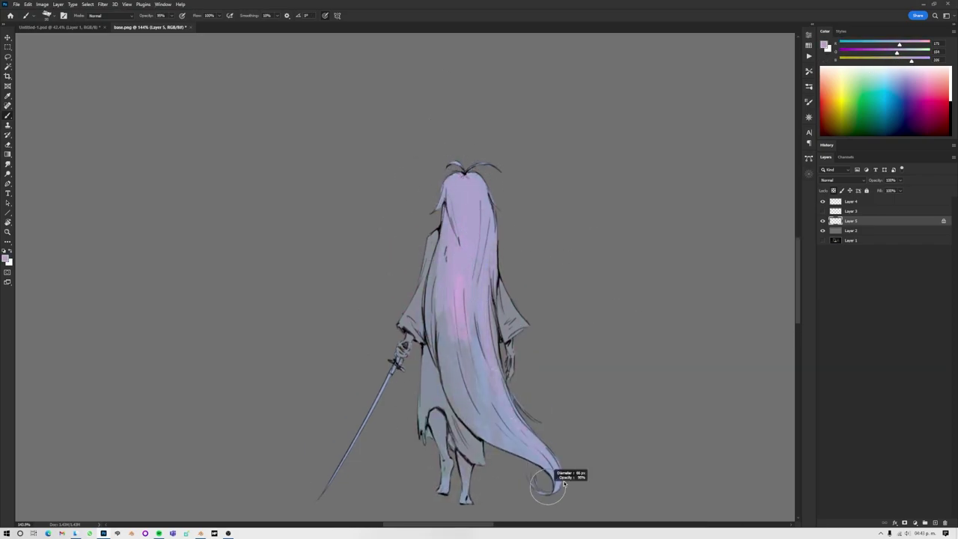
pyautogui.moveTo(450, 247)
pyautogui.mouseDown()
pyautogui.moveTo(479, 435)
pyautogui.moveTo(479, 419)
pyautogui.mouseUp()
# Using the Hue Cube, paint the hair tip green and the hand on the hilt skin-toned
pyautogui.scroll(3, 464, 337)
pyautogui.keyDown('alt'); pyautogui.scroll(-2, 487, 330); pyautogui.keyUp('alt')
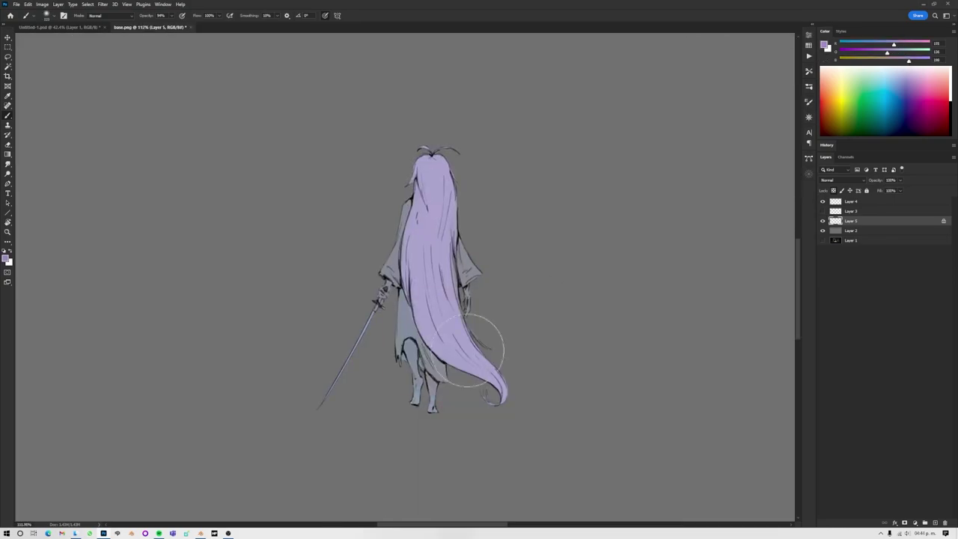
pyautogui.click(953, 31)
pyautogui.click(921, 37)
pyautogui.moveTo(487, 352); pyautogui.dragTo(504, 397)
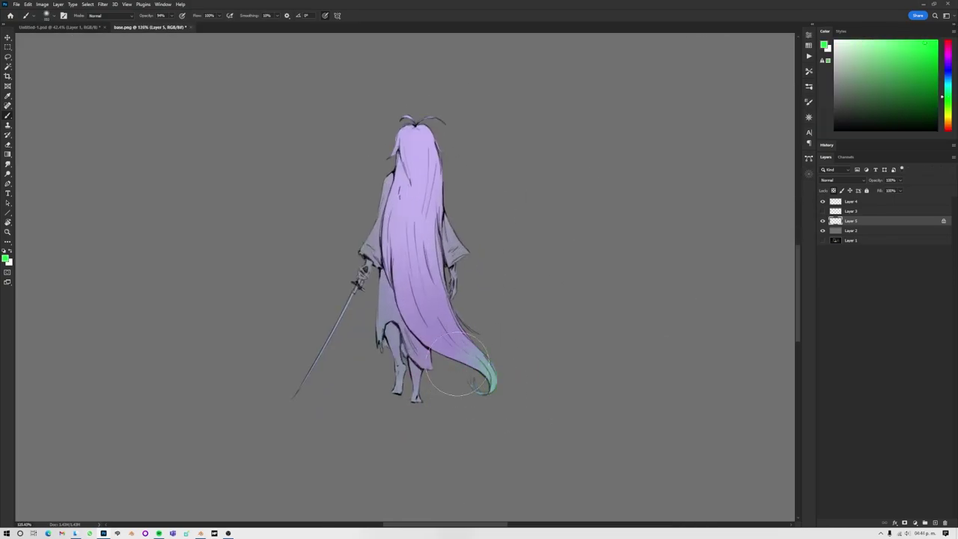
pyautogui.click(954, 35)
pyautogui.keyDown('alt'); pyautogui.scroll(2, 366, 320); pyautogui.keyUp('alt')
pyautogui.moveTo(372, 304); pyautogui.dragTo(376, 314)
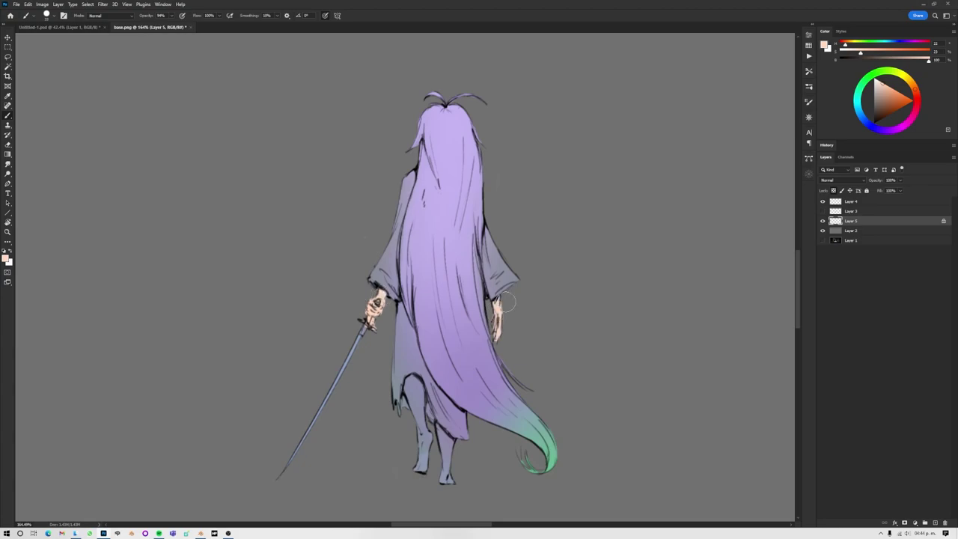
# Bring back the night park background and commit its placement
pyautogui.scroll(-3, 457, 314)
pyautogui.keyDown('alt'); pyautogui.scroll(-3, 433, 372); pyautogui.keyUp('alt')
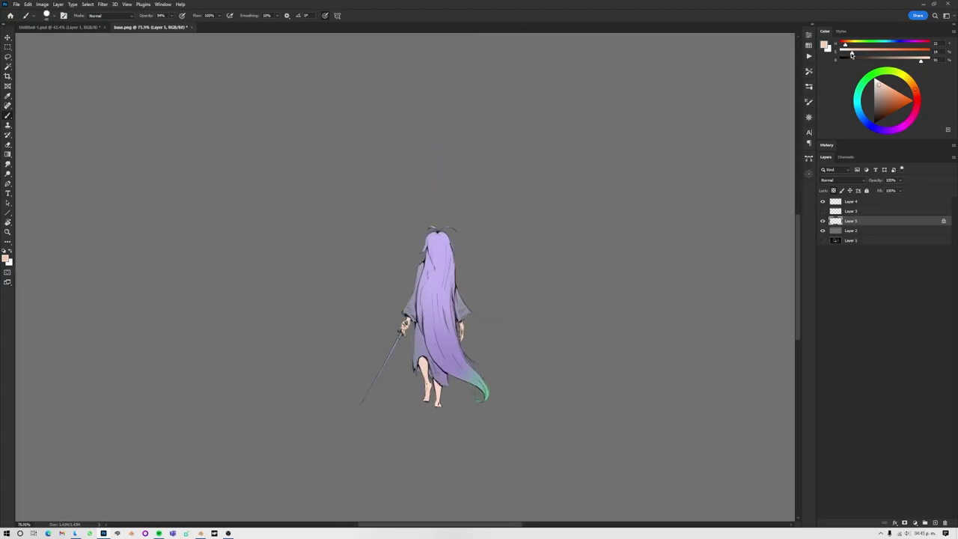
pyautogui.keyDown('alt'); pyautogui.scroll(2, 400, 358); pyautogui.keyUp('alt')
pyautogui.keyDown('alt'); pyautogui.scroll(-1, 525, 299); pyautogui.keyUp('alt')
pyautogui.keyDown('alt'); pyautogui.scroll(-1, 671, 164); pyautogui.keyUp('alt')
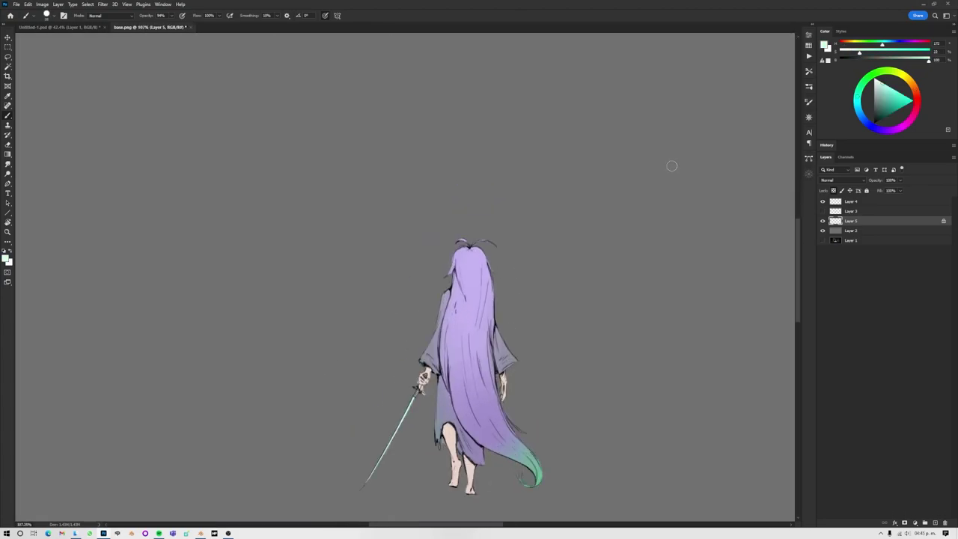
pyautogui.keyDown('alt'); pyautogui.scroll(-2, 555, 314); pyautogui.keyUp('alt')
pyautogui.press('Return')
# Add a new Multiply shading layer clipped to the figure
pyautogui.hotkey('ctrl', 'shift', 'alt', 'n')
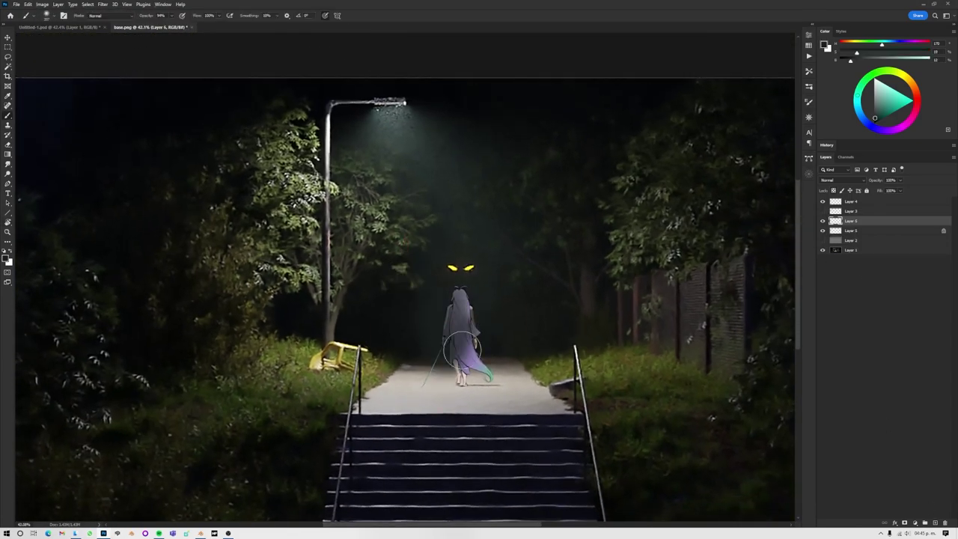
pyautogui.hotkey('alt', 'BackSpace')
pyautogui.click(843, 181)
pyautogui.click(842, 225)
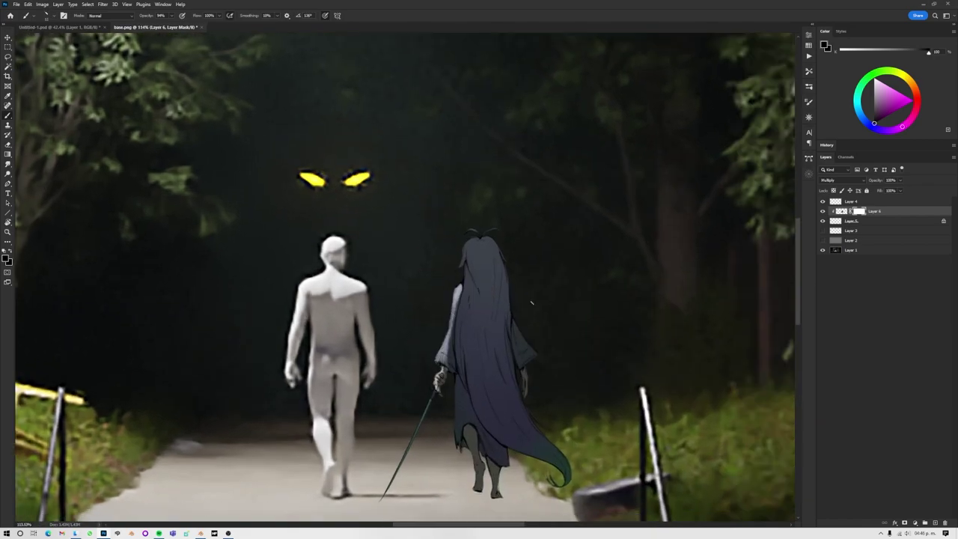
# Paint lavender highlights on the hair and cloak and smudge them soft
pyautogui.moveTo(480, 259)
pyautogui.mouseDown()
pyautogui.moveTo(509, 262)
pyautogui.moveTo(517, 300)
pyautogui.mouseUp()
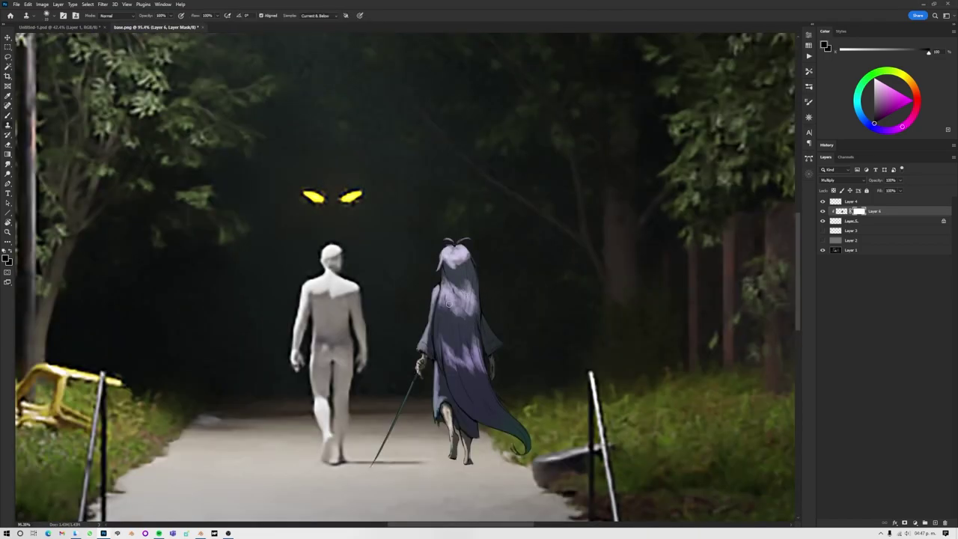
pyautogui.moveTo(8, 163); pyautogui.dragTo(26, 180)
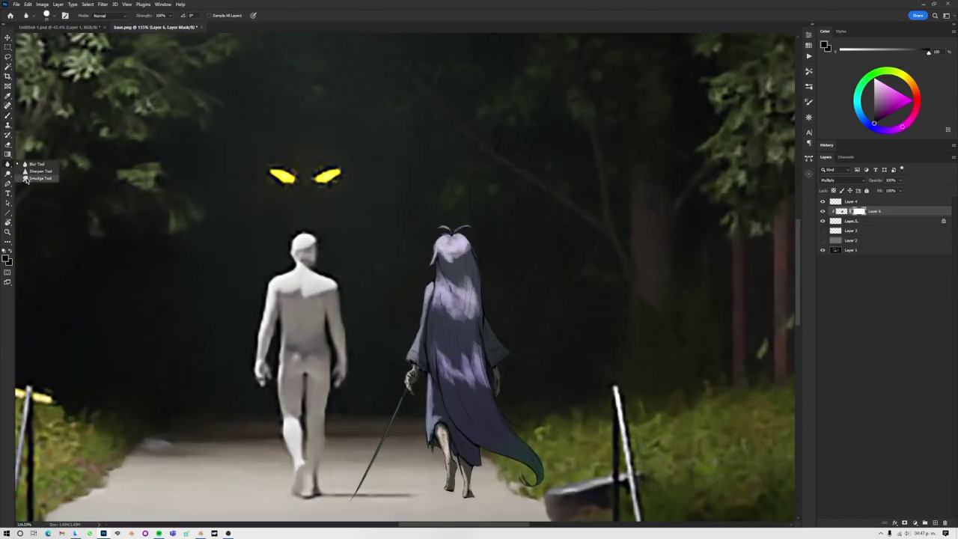
pyautogui.click(26, 178)
pyautogui.moveTo(470, 288); pyautogui.dragTo(445, 330)
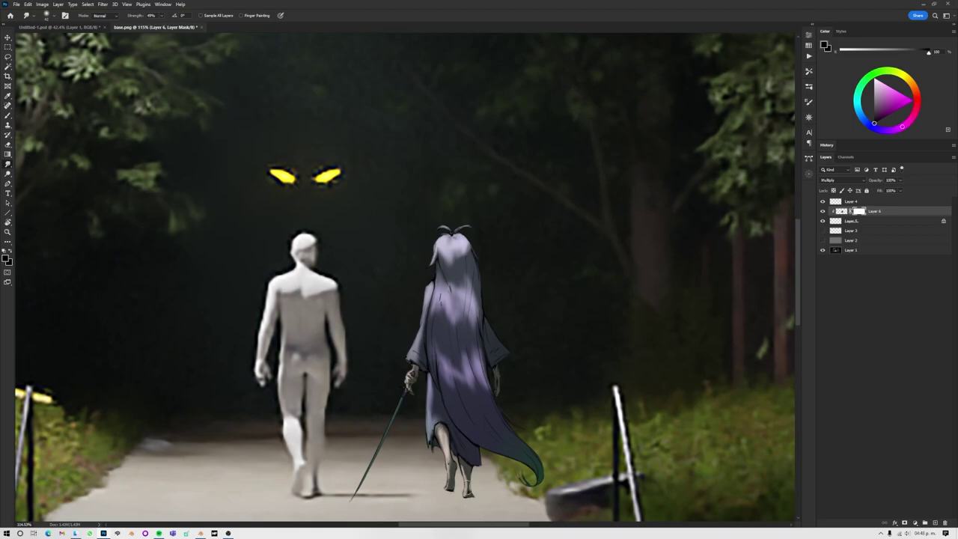
pyautogui.keyDown('alt'); pyautogui.scroll(-3, 484, 300); pyautogui.keyUp('alt')
pyautogui.press('b')
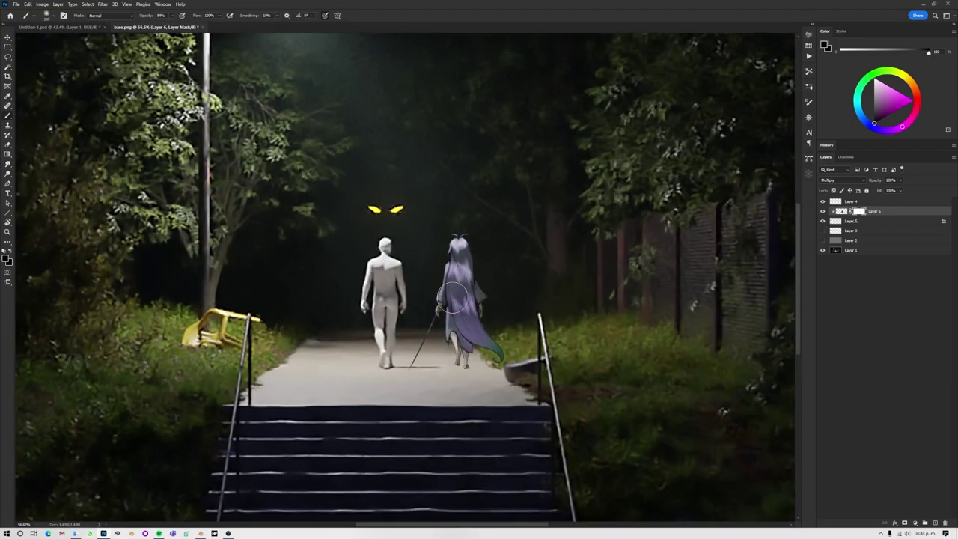
# Add a Color Balance adjustment, then merge it with the figure layers into one layer
pyautogui.hotkey('ctrl', '-')
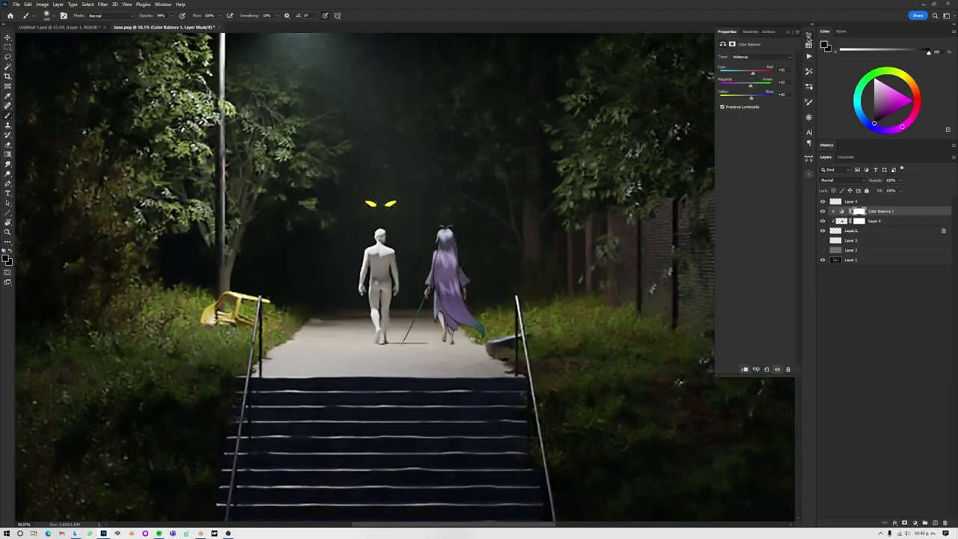
pyautogui.click(808, 36)
pyautogui.keyDown('alt'); pyautogui.scroll(5, 504, 298); pyautogui.keyUp('alt')
pyautogui.click(852, 231)
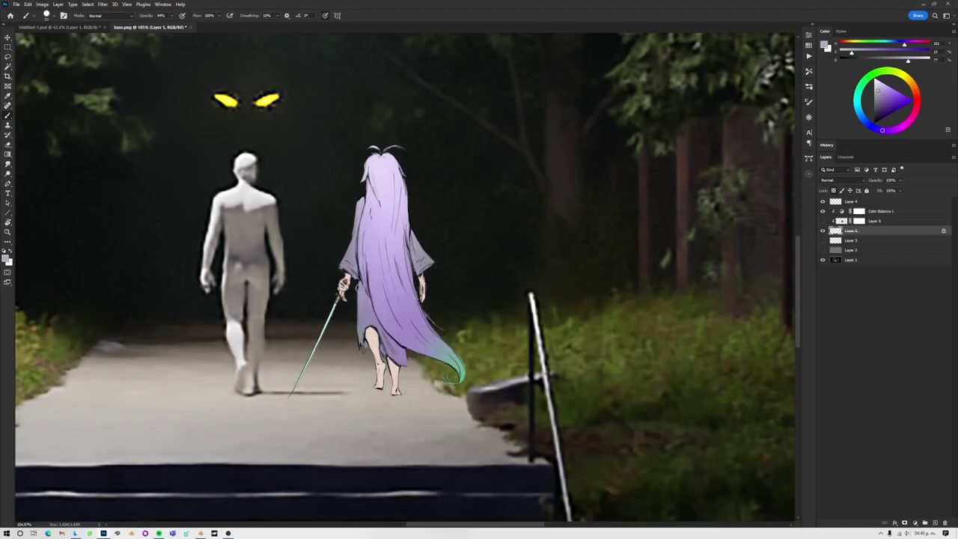
pyautogui.hotkey('ctrl', '0')
pyautogui.click(881, 211)
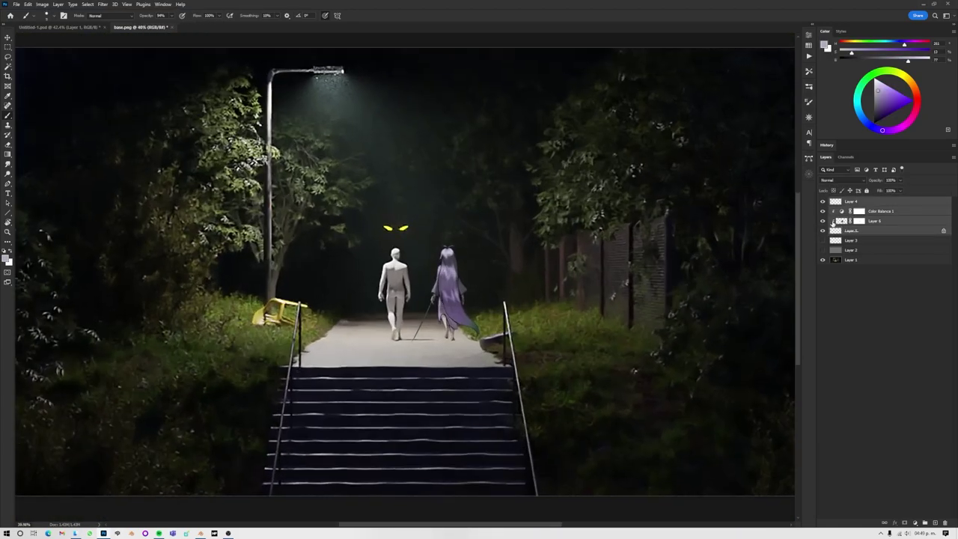
pyautogui.click(808, 36)
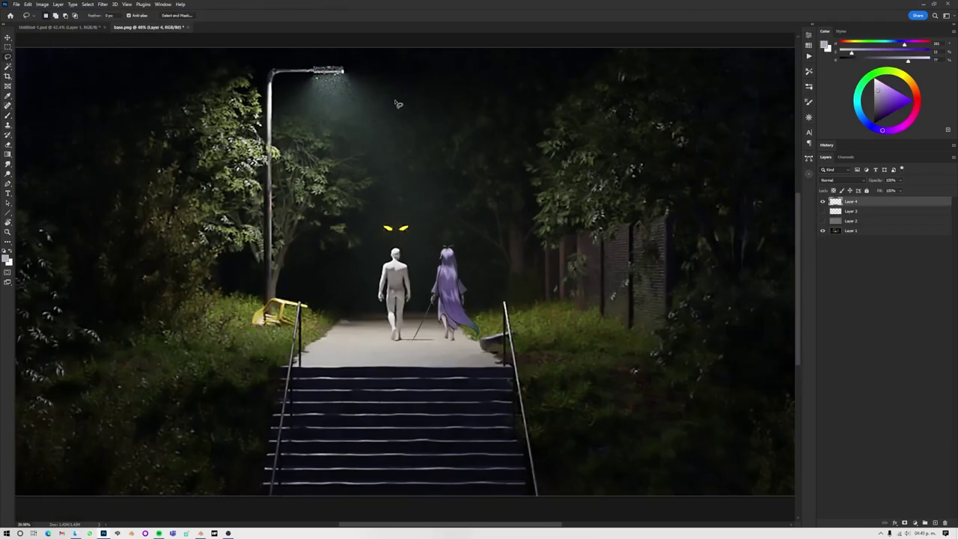
pyautogui.press('m')
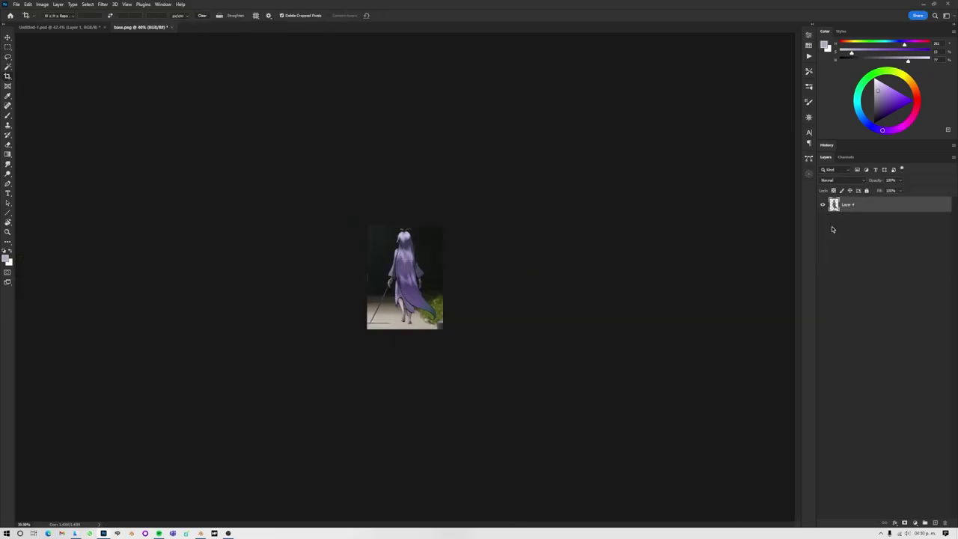
# Save the figure as Character.png, then hide Blender's botaniq vegetation in material preview
pyautogui.hotkey('ctrl', 'shift', 's')
pyautogui.click(618, 406)
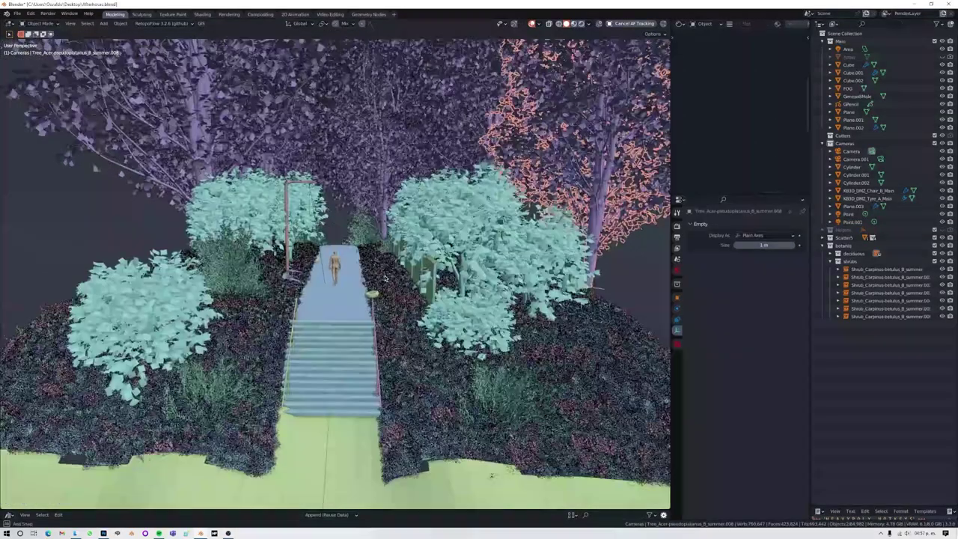
pyautogui.press('n')
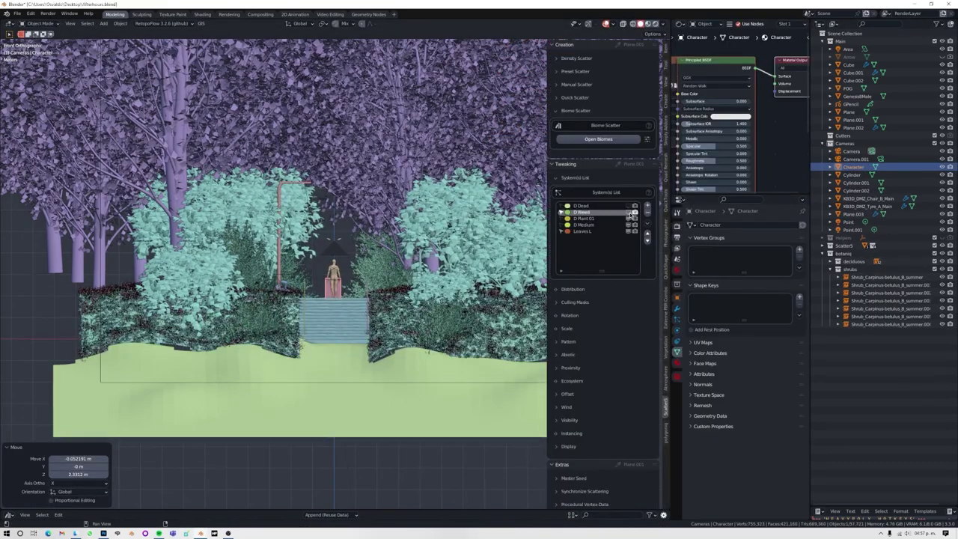
pyautogui.click(935, 254)
pyautogui.click(648, 23)
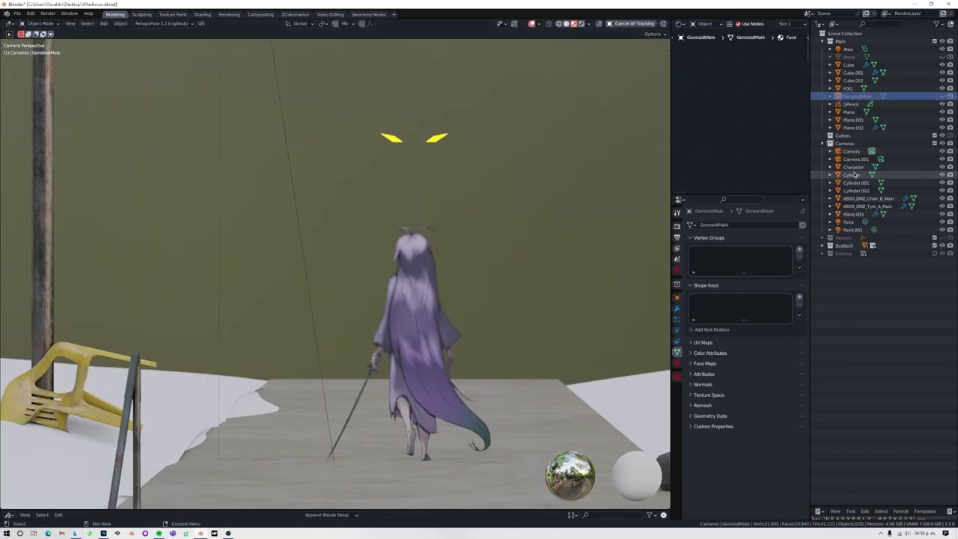
# Make Character the camera's focus object and preview the Mist pass from World settings
pyautogui.click(852, 151)
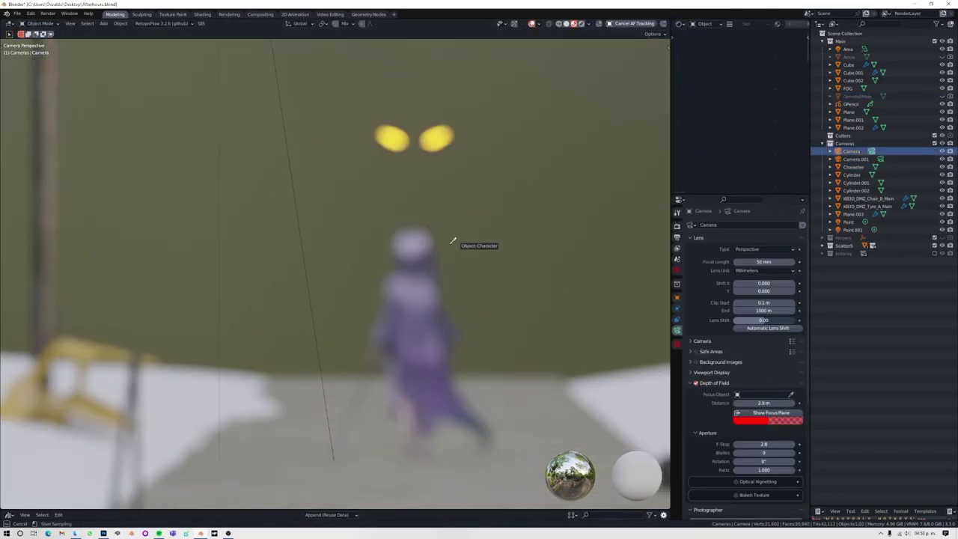
pyautogui.moveTo(453, 242); pyautogui.dragTo(408, 286, button='middle')
pyautogui.press('KP_0')
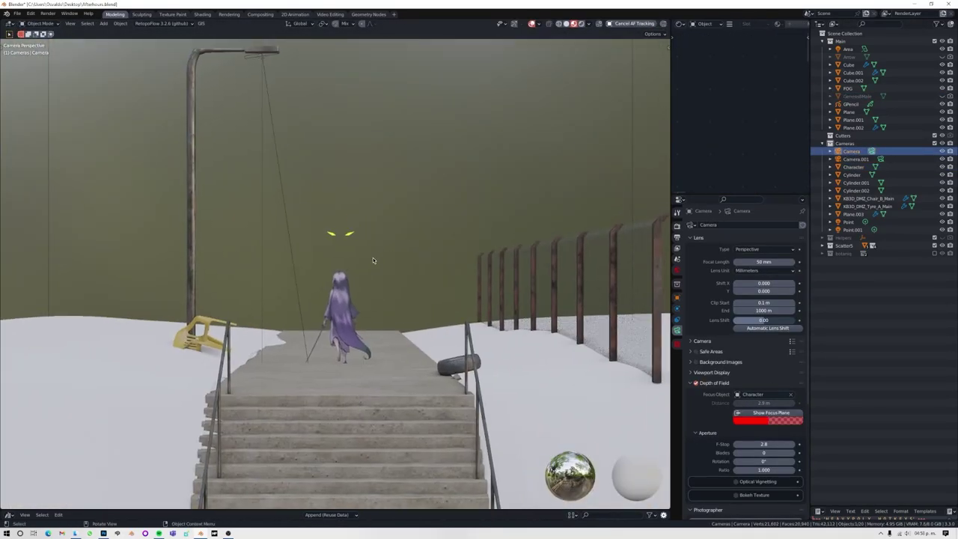
pyautogui.click(678, 270)
pyautogui.click(588, 23)
pyautogui.click(608, 209)
# Raise the mist start to 3.7 m and set bloom threshold 0.952 with intensity 0.1
pyautogui.scroll(-3, 608, 210)
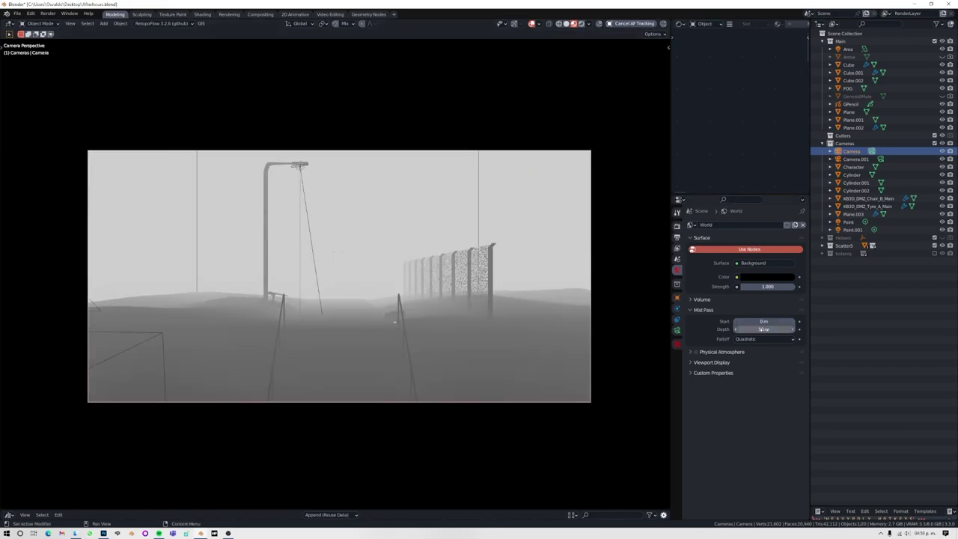
pyautogui.moveTo(760, 329)
pyautogui.mouseDown()
pyautogui.moveTo(779, 329)
pyautogui.moveTo(753, 326)
pyautogui.mouseUp()
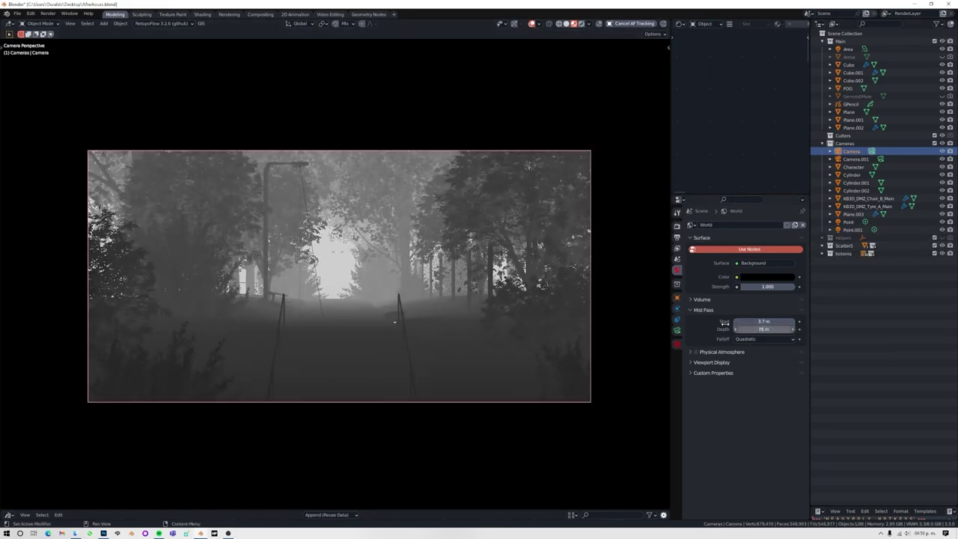
pyautogui.click(589, 23)
pyautogui.click(704, 179)
pyautogui.click(678, 226)
pyautogui.hotkey('ctrl', 'z')
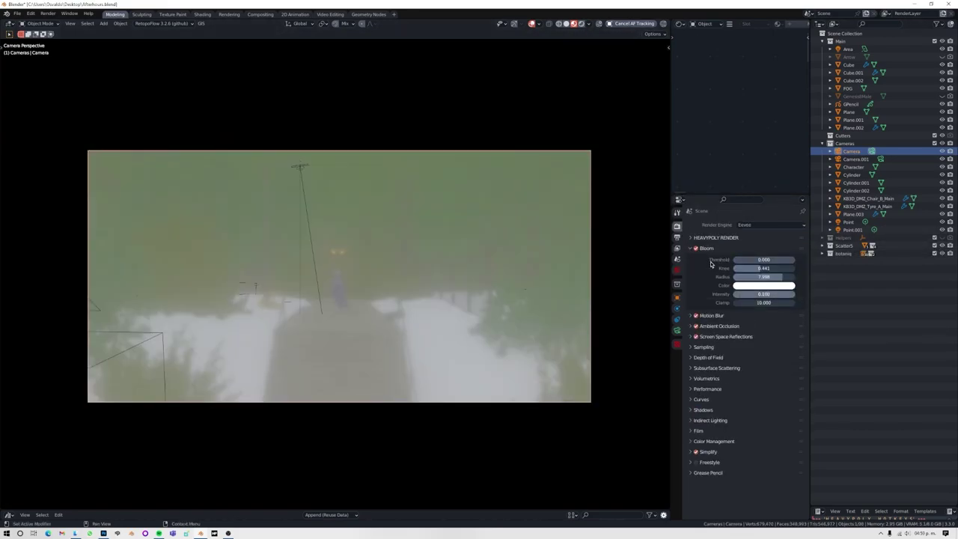
# Enable the extra View Layer render passes and save the file
pyautogui.click(678, 249)
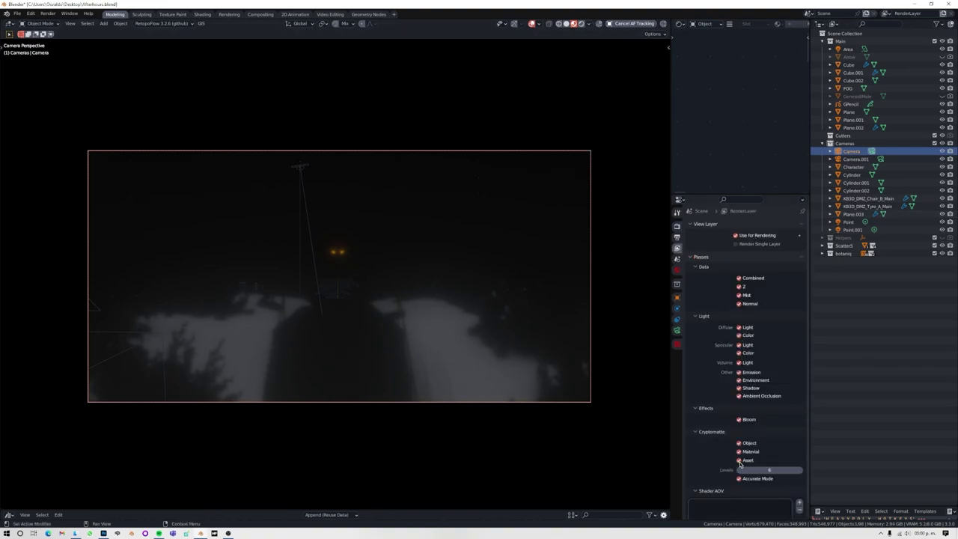
pyautogui.hotkey('ctrl', 's')
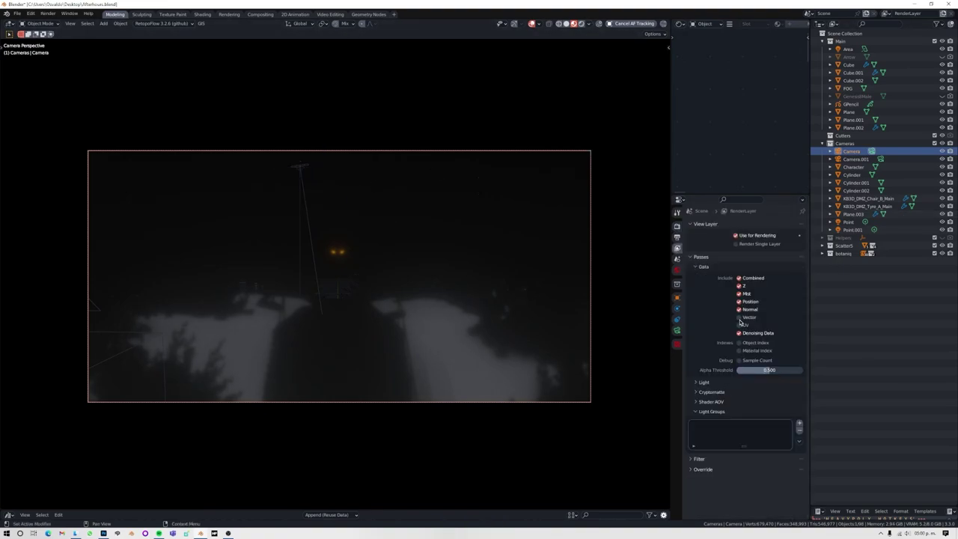
pyautogui.scroll(-3, 742, 420)
pyautogui.scroll(-2, 738, 432)
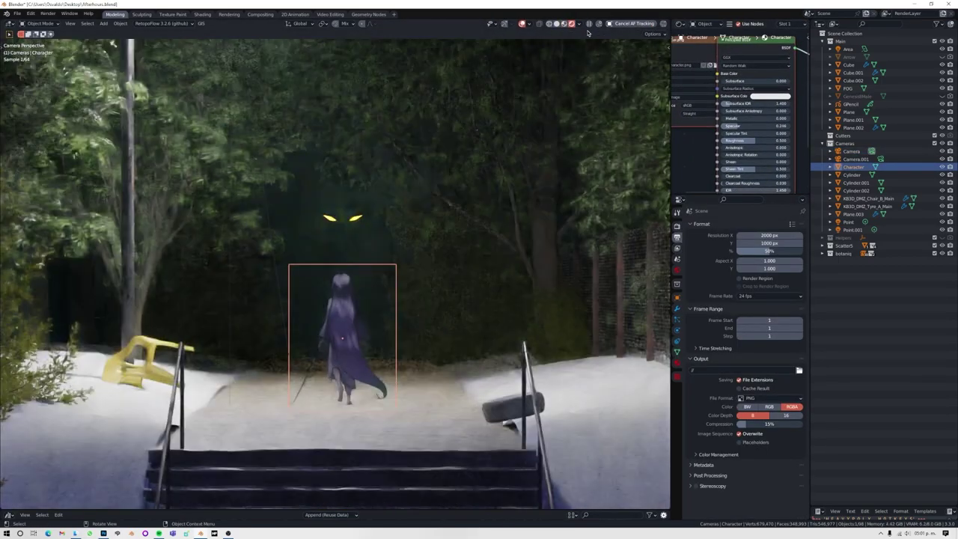
# Preview in Cycles rendered shading and set the output resolution to 4000 × 2000 at 100%
pyautogui.click(581, 23)
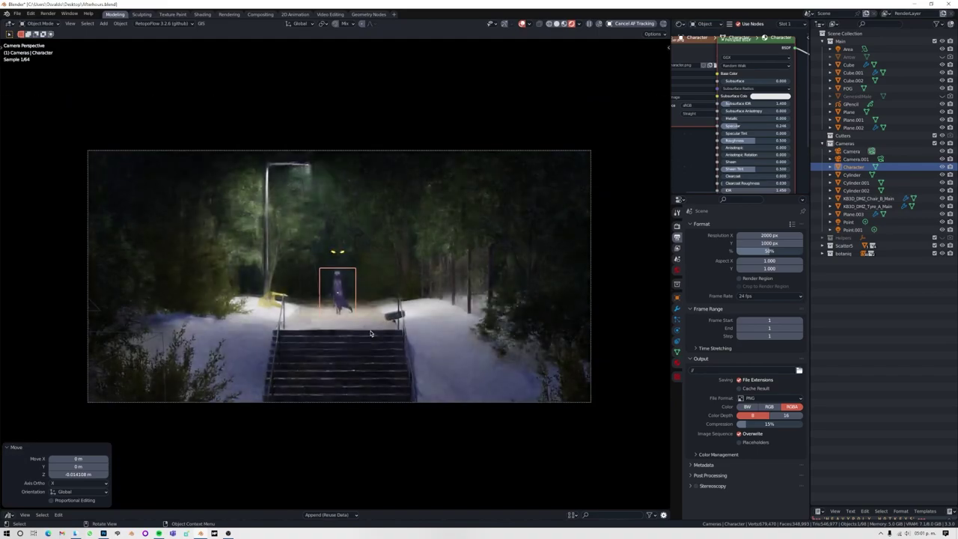
pyautogui.click(558, 24)
pyautogui.doubleClick(770, 235)
pyautogui.write('4')
pyautogui.press('Return')
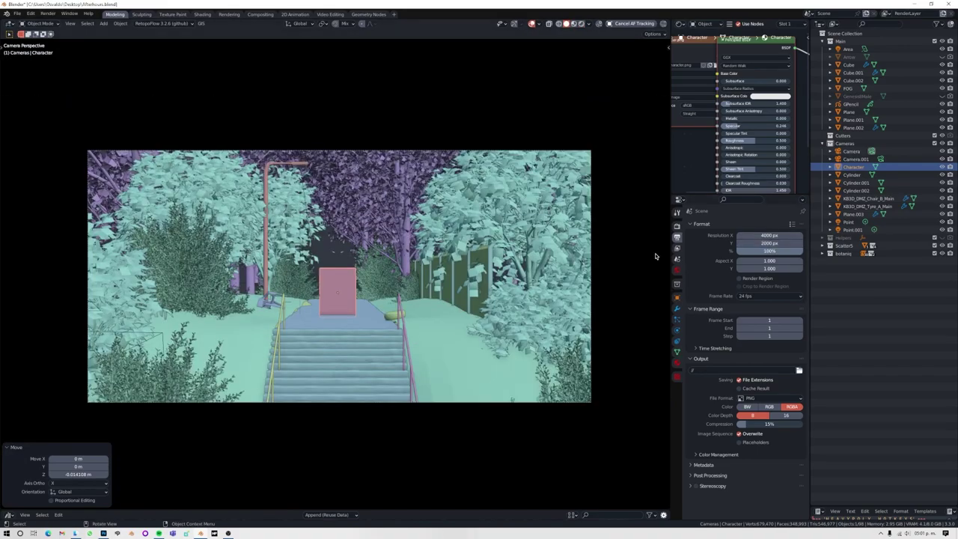
# Render the frame with F12 and save the result as beauty.png
pyautogui.press('F12')
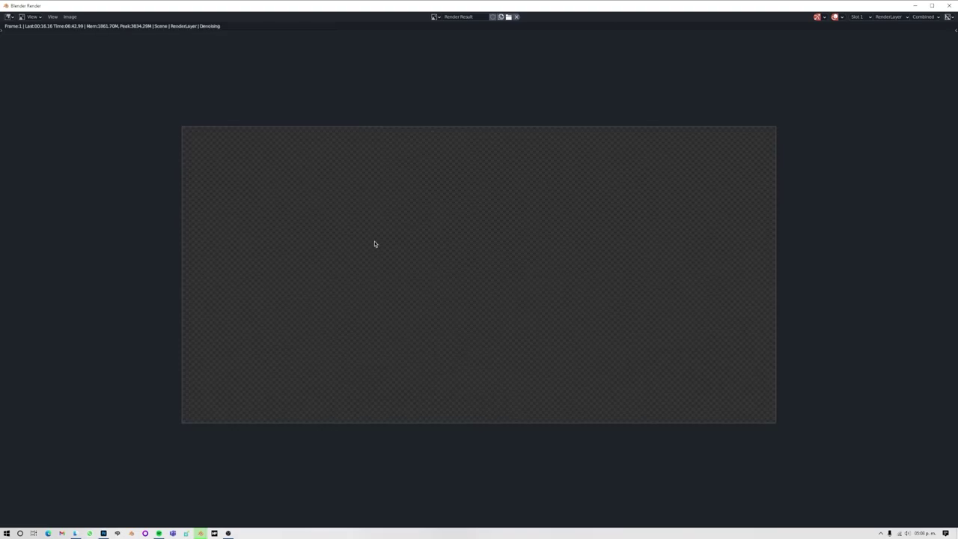
pyautogui.click(70, 17)
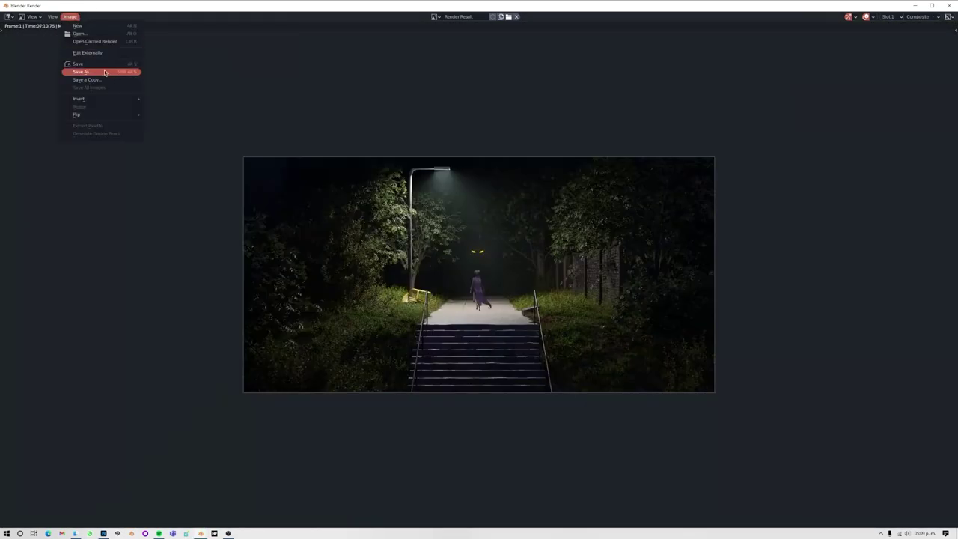
pyautogui.click(86, 70)
pyautogui.click(610, 367)
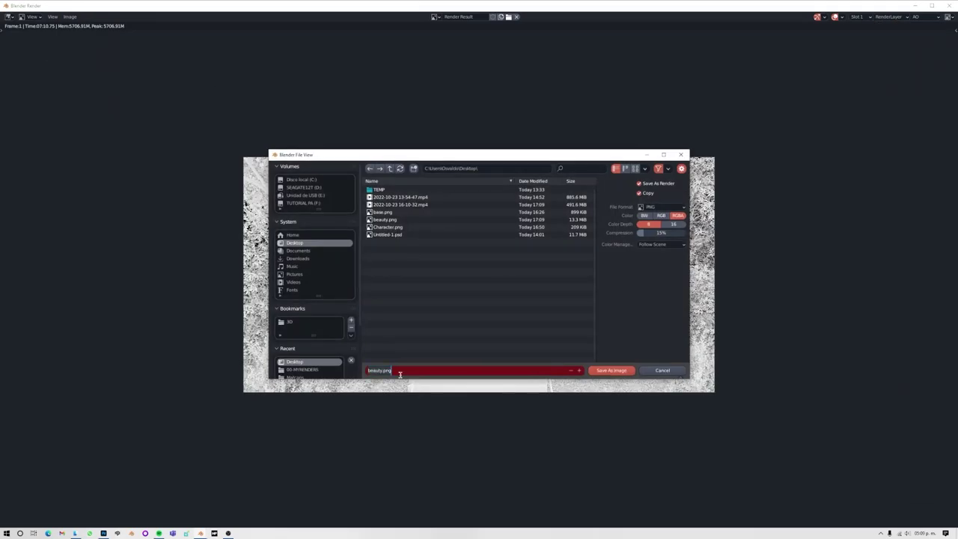
# Save the Mist, VolumeDir and DiffCol passes as separate images, then close the render window
pyautogui.click(925, 16)
pyautogui.click(907, 86)
pyautogui.click(925, 16)
pyautogui.click(891, 241)
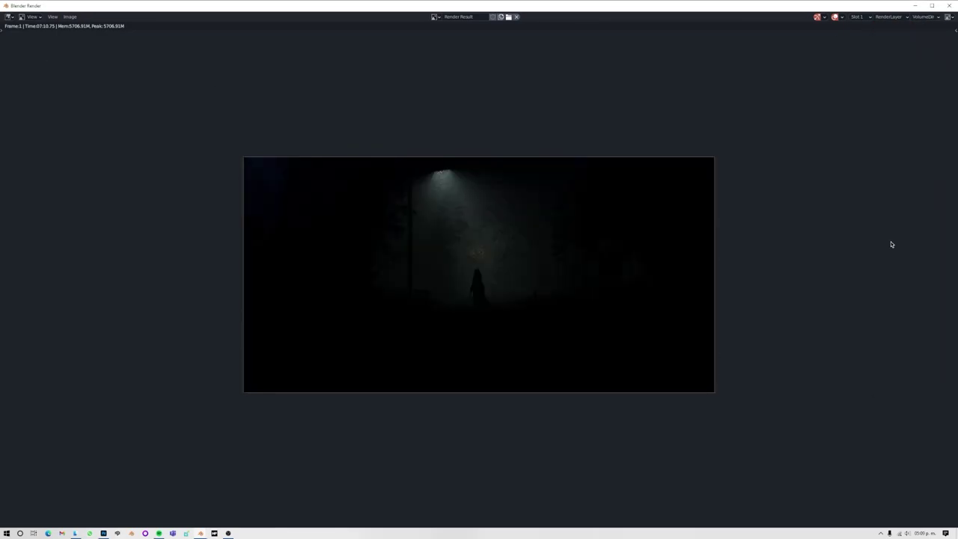
pyautogui.hotkey('shift', 'alt', 's')
pyautogui.press('Return')
pyautogui.click(924, 16)
pyautogui.click(884, 154)
pyautogui.click(949, 5)
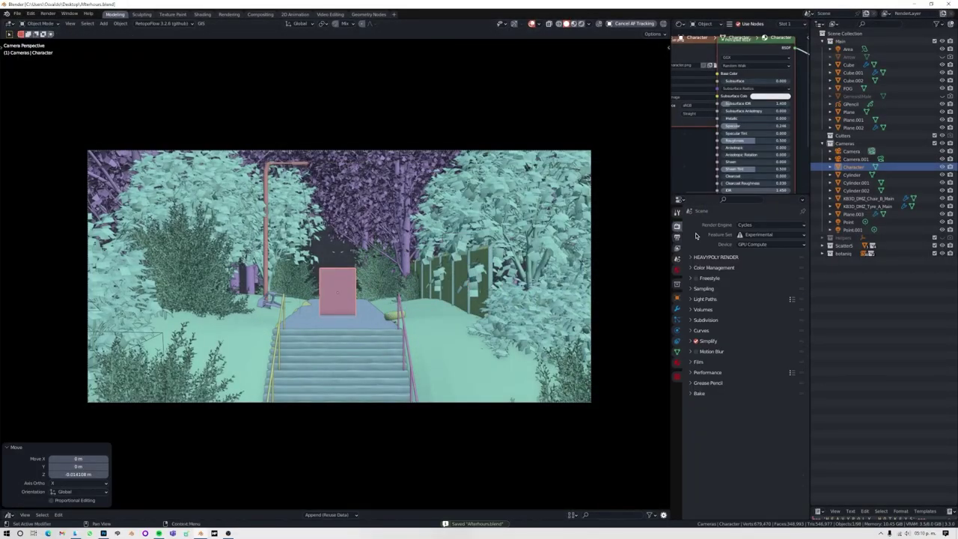
# Render the night stairway with Eevee and save the Eevee render via Save As
pyautogui.press('F12')
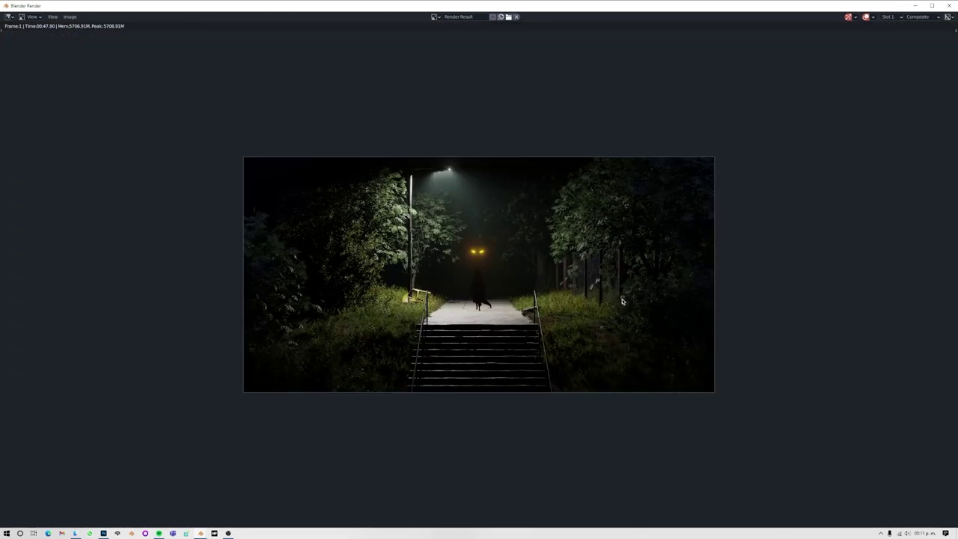
pyautogui.scroll(2, 479, 274)
pyautogui.hotkey('shift', 'alt', 's')
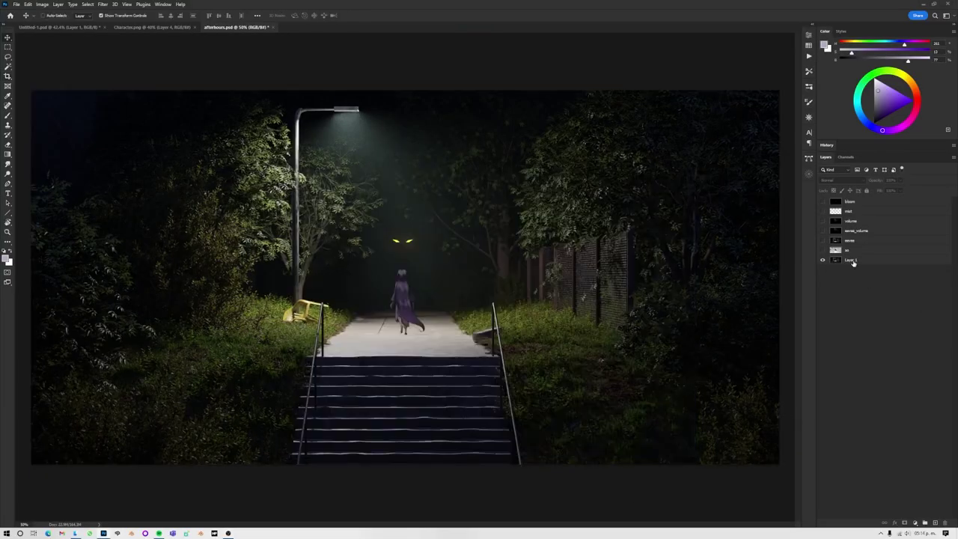
# Compare with the ao pass toggled, then set the volume layer's blend mode to Screen
pyautogui.click(823, 240)
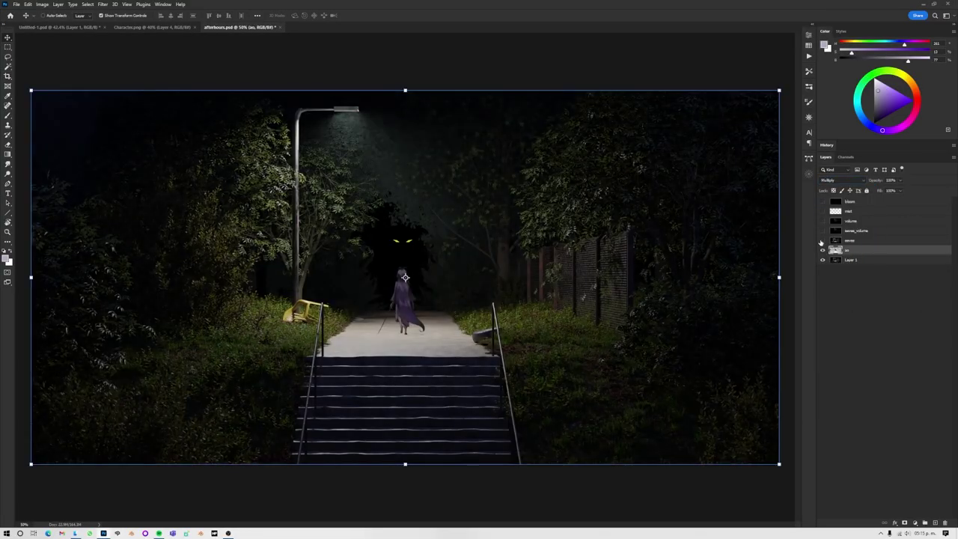
pyautogui.click(822, 245)
pyautogui.click(823, 246)
pyautogui.click(823, 221)
pyautogui.click(843, 220)
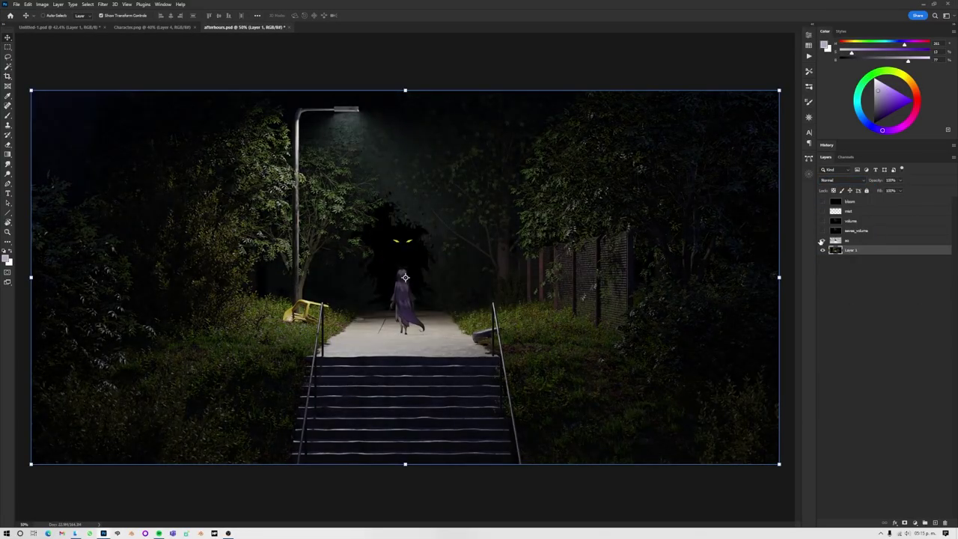
pyautogui.click(832, 180)
pyautogui.click(837, 223)
pyautogui.click(831, 181)
pyautogui.click(835, 247)
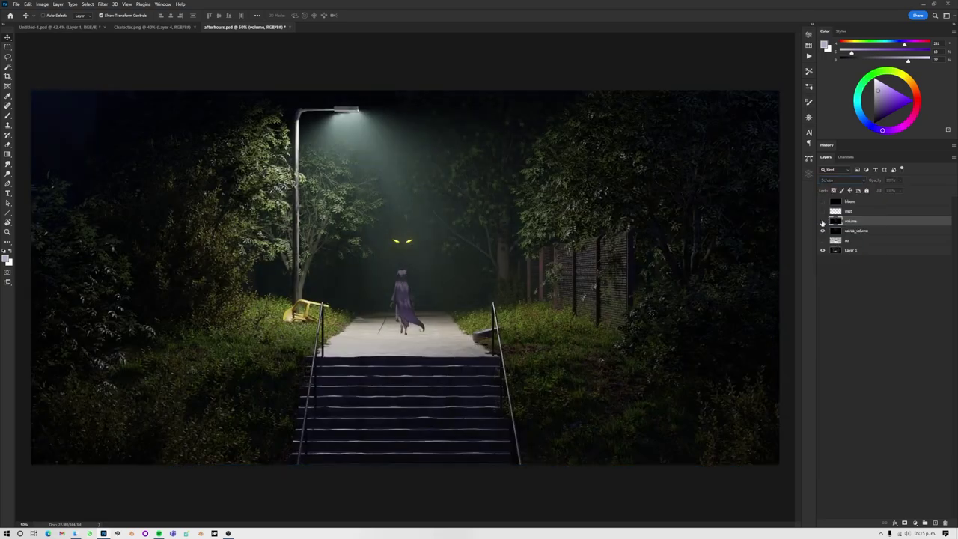
# Move the bloom layer below the mist layer and blend it in Screen mode
pyautogui.click(823, 202)
pyautogui.moveTo(850, 202); pyautogui.dragTo(850, 217)
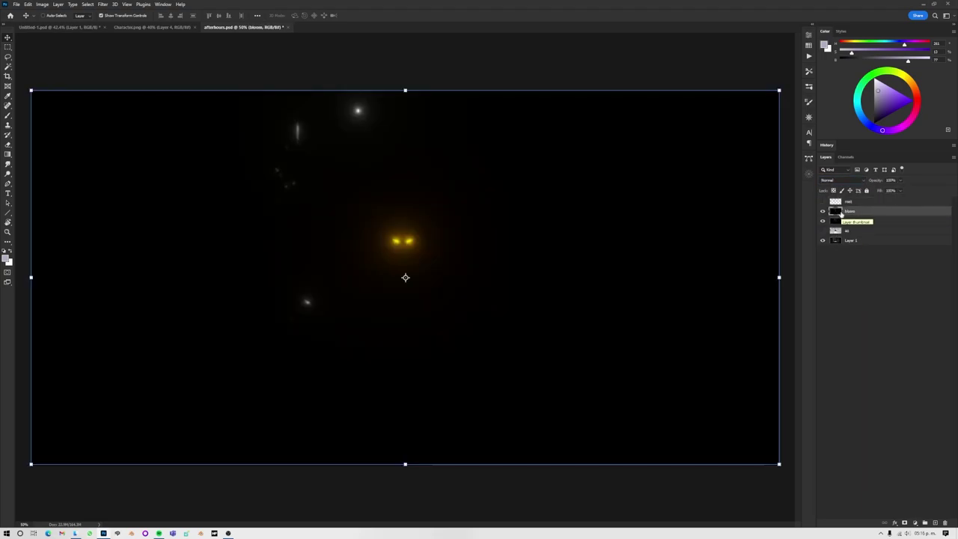
pyautogui.click(831, 181)
pyautogui.click(835, 247)
# Drag the painted character from Character.png into afterhours.psd and transform it onto the path
pyautogui.click(152, 27)
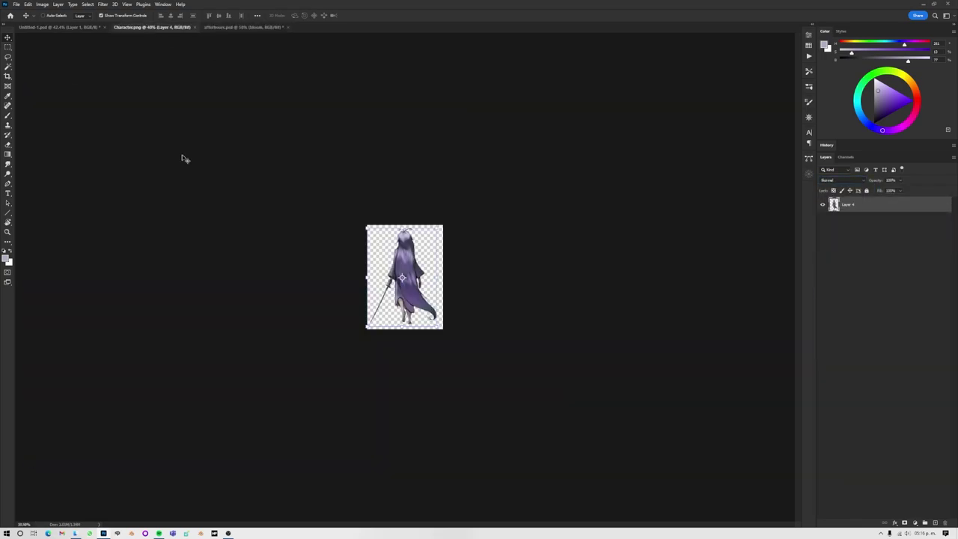
pyautogui.moveTo(184, 157); pyautogui.dragTo(214, 277)
pyautogui.hotkey('ctrl', 't')
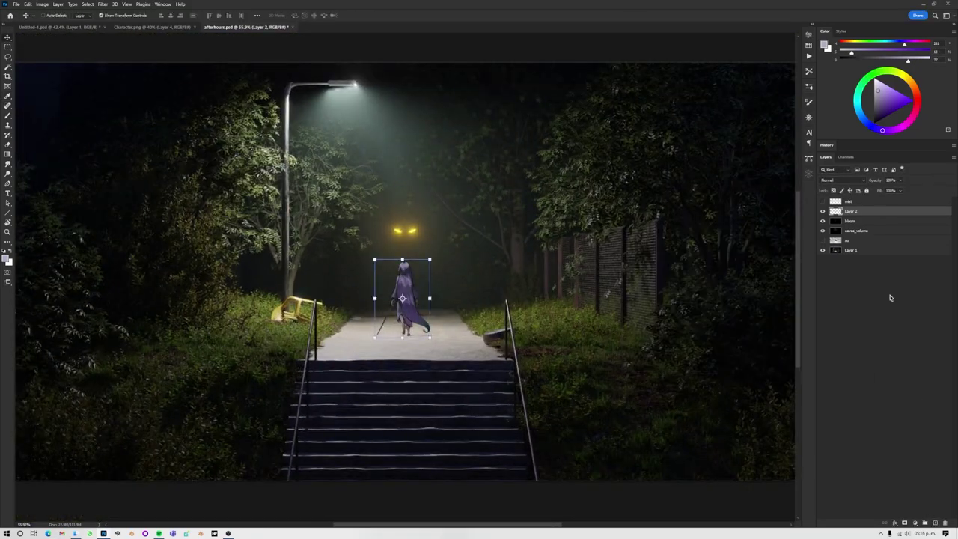
pyautogui.hotkey('ctrl', '0')
# Add a Color Lookup layer loading the Teal and Orange 3D LUT from the LUTs folder
pyautogui.click(770, 197)
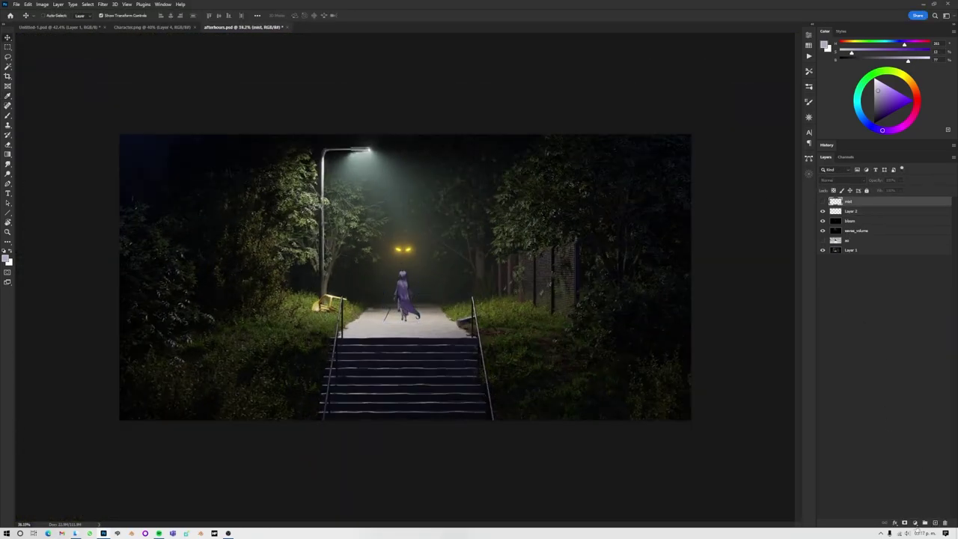
pyautogui.click(771, 63)
pyautogui.click(771, 69)
pyautogui.click(636, 179)
pyautogui.doubleClick(706, 120)
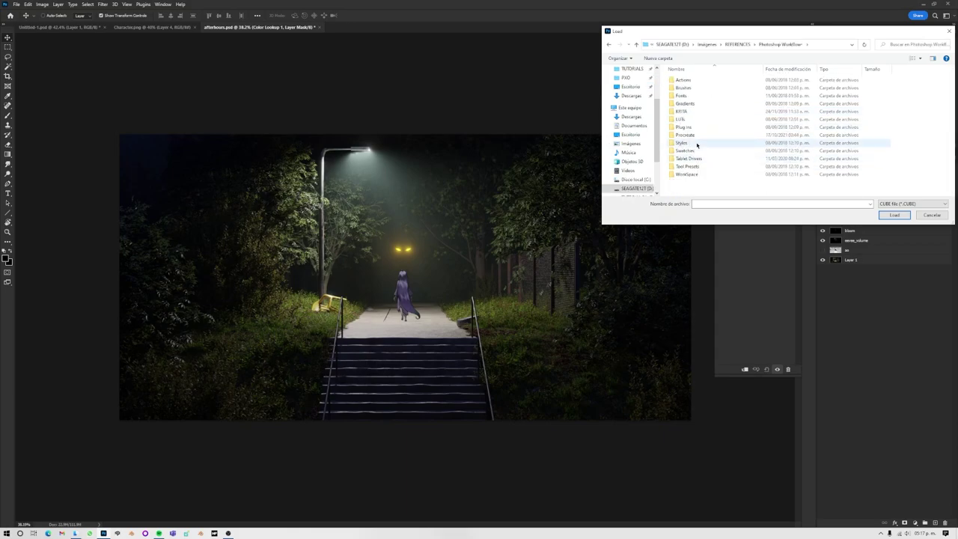
pyautogui.doubleClick(701, 166)
pyautogui.doubleClick(718, 128)
pyautogui.doubleClick(684, 107)
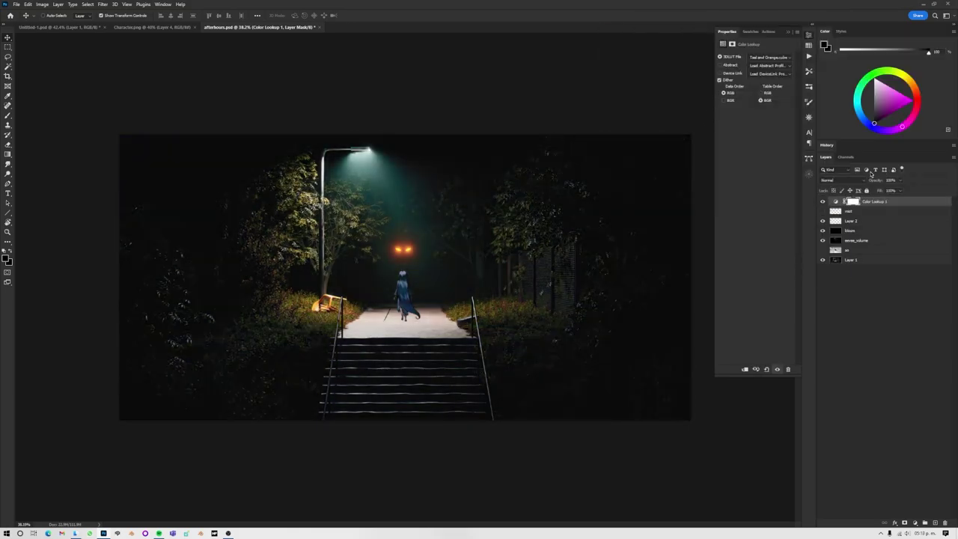
# Set up a soft brush and add a Levels adjustment with lowered output to darken the scene
pyautogui.press('b')
pyautogui.rightClick(402, 299)
pyautogui.press('Escape')
pyautogui.click(915, 522)
pyautogui.click(925, 439)
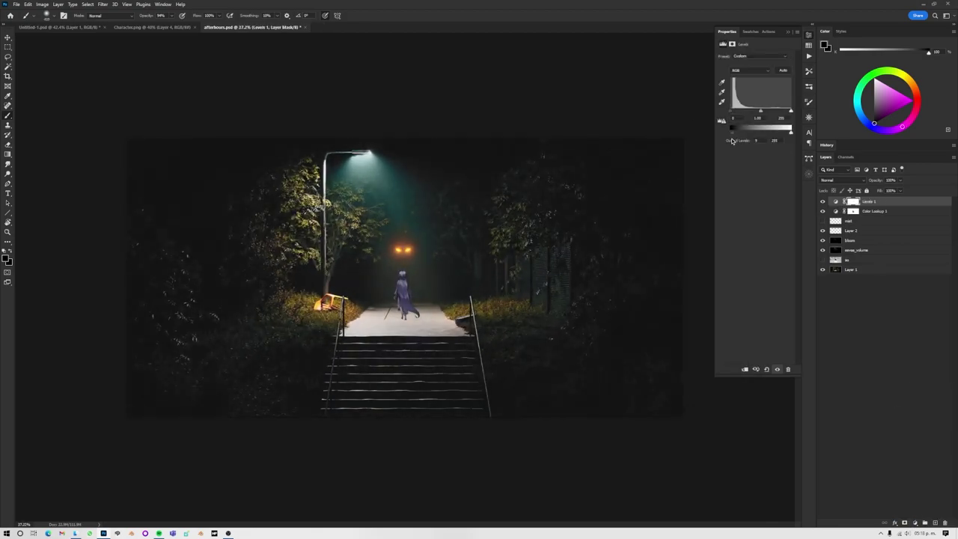
pyautogui.click(788, 31)
pyautogui.hotkey('ctrl', '0')
pyautogui.keyDown('alt'); pyautogui.scroll(1, 505, 341); pyautogui.keyUp('alt')
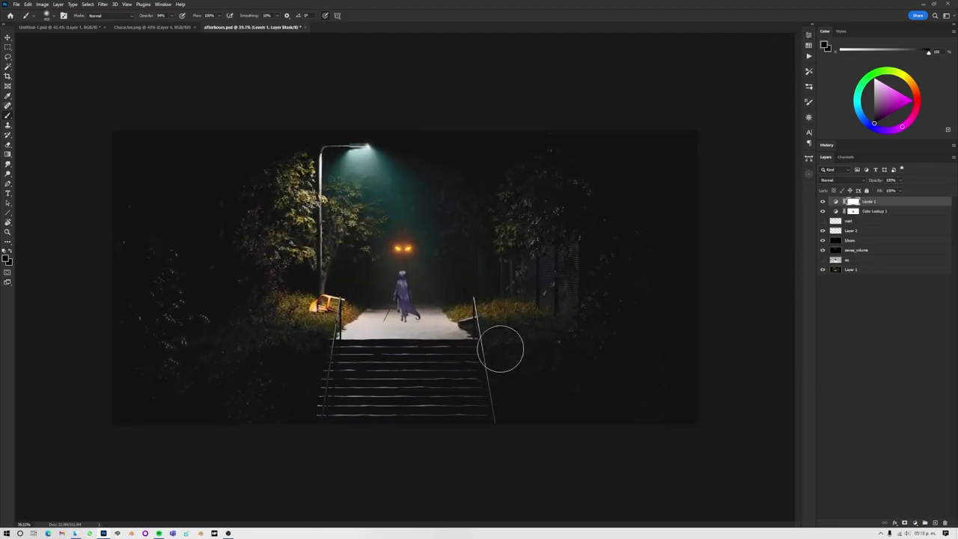
pyautogui.keyDown('alt'); pyautogui.scroll(-3, 494, 399); pyautogui.keyUp('alt')
pyautogui.keyDown('alt'); pyautogui.scroll(3, 494, 400); pyautogui.keyUp('alt')
pyautogui.keyDown('alt'); pyautogui.scroll(2, 766, 171); pyautogui.keyUp('alt')
pyautogui.click(809, 56)
# Stamp a merged copy of the visible layers onto a new top layer
pyautogui.hotkey('ctrl', 'shift', 'alt', 'n')
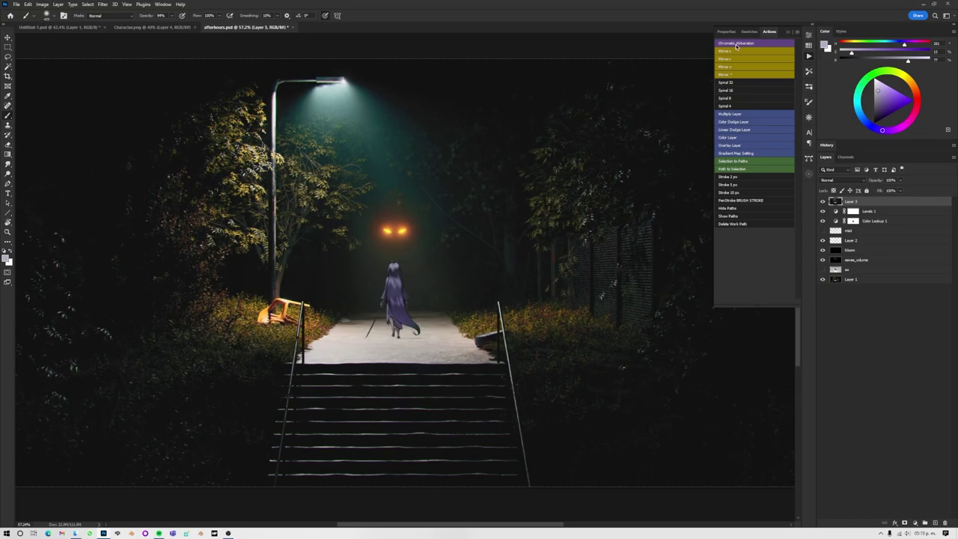